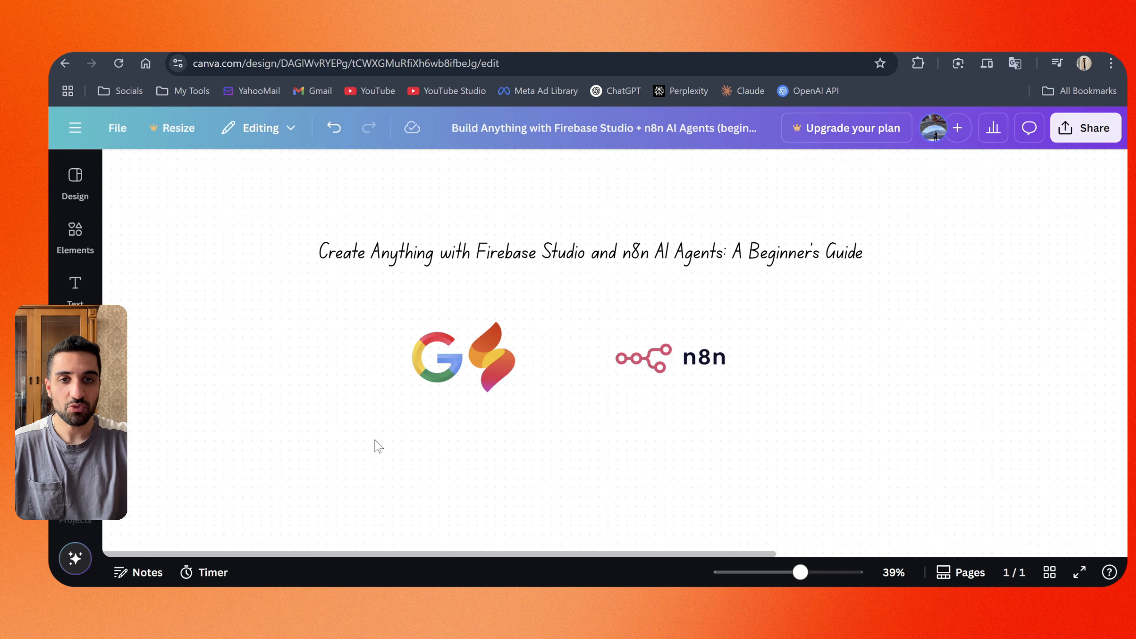
pyautogui.moveTo(374, 440); pyautogui.dragTo(895, 331)
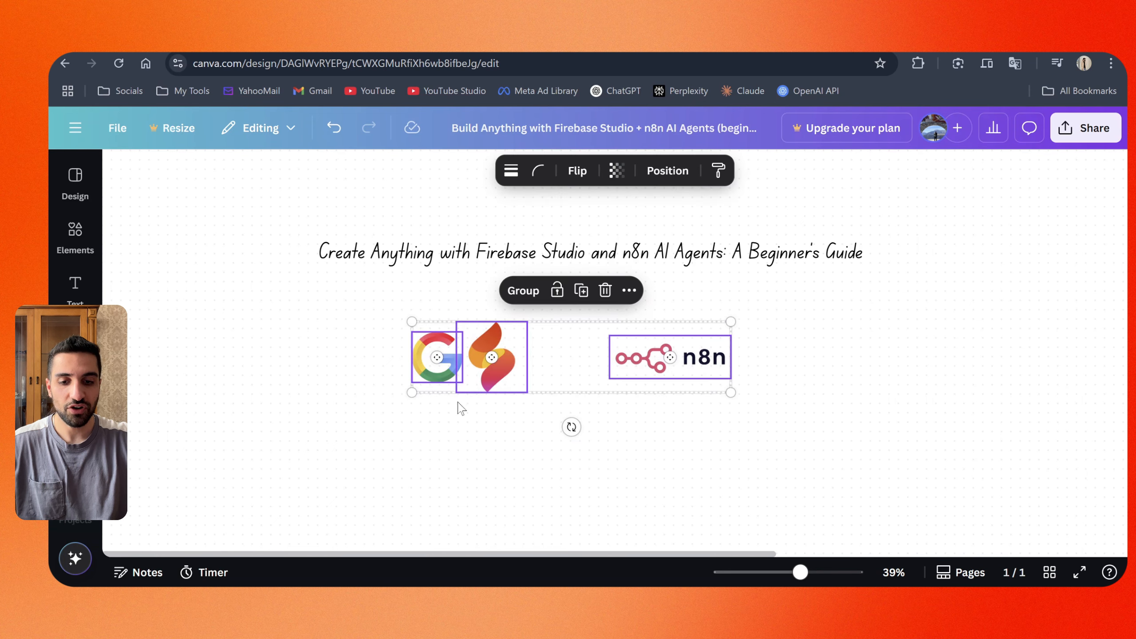
pyautogui.click(423, 423)
pyautogui.moveTo(403, 421); pyautogui.dragTo(573, 371)
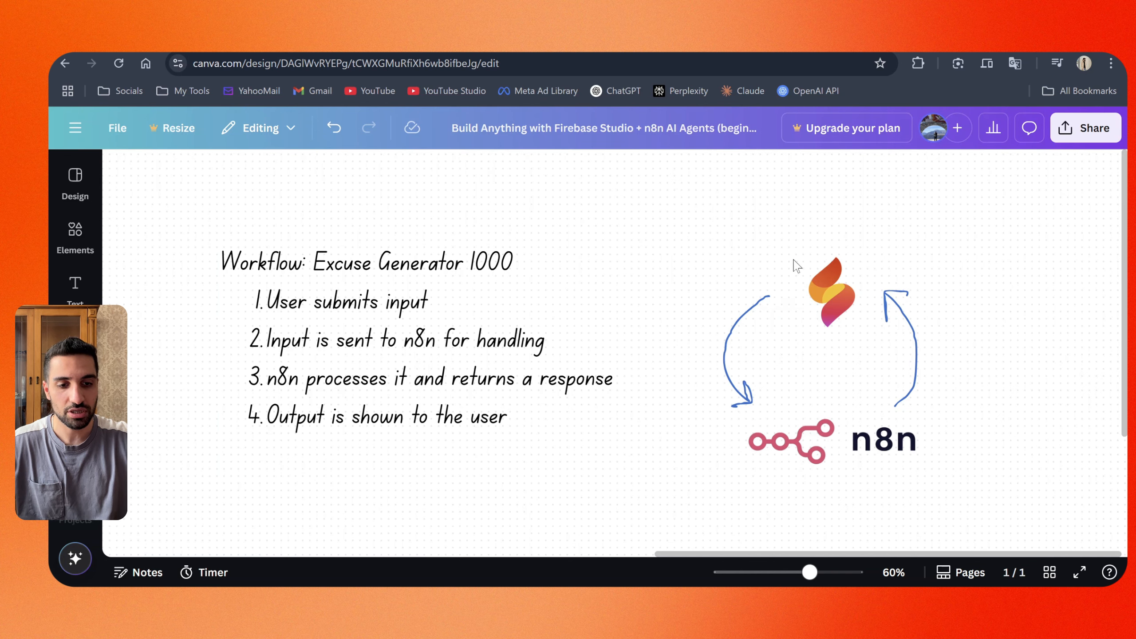
pyautogui.moveTo(829, 293); pyautogui.dragTo(822, 294)
pyautogui.click(753, 266)
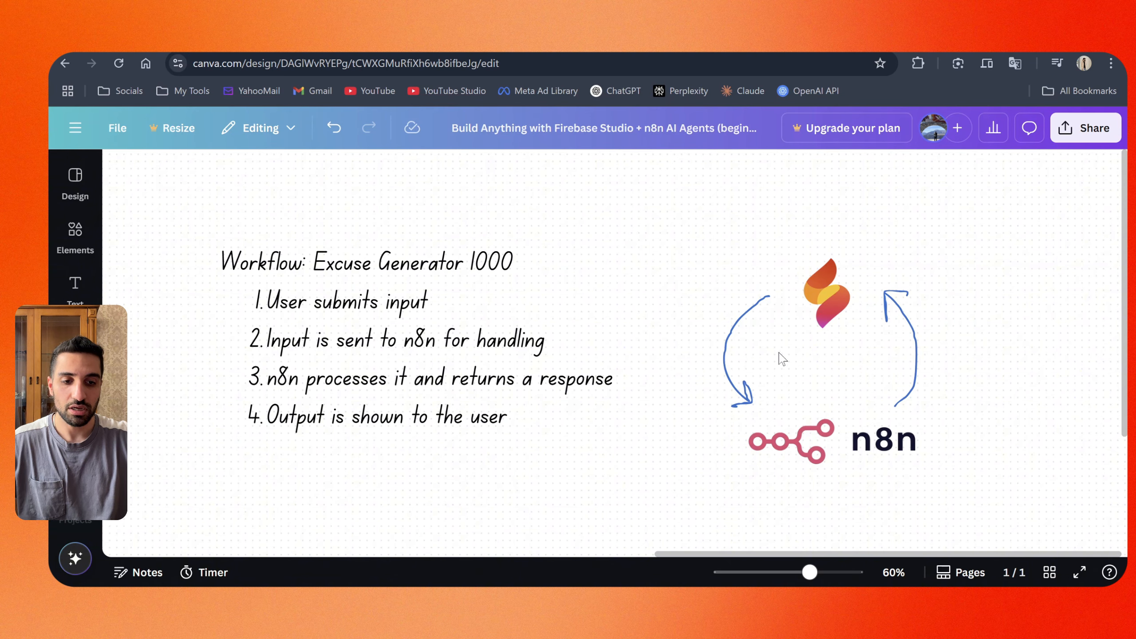
pyautogui.moveTo(779, 354); pyautogui.dragTo(901, 230)
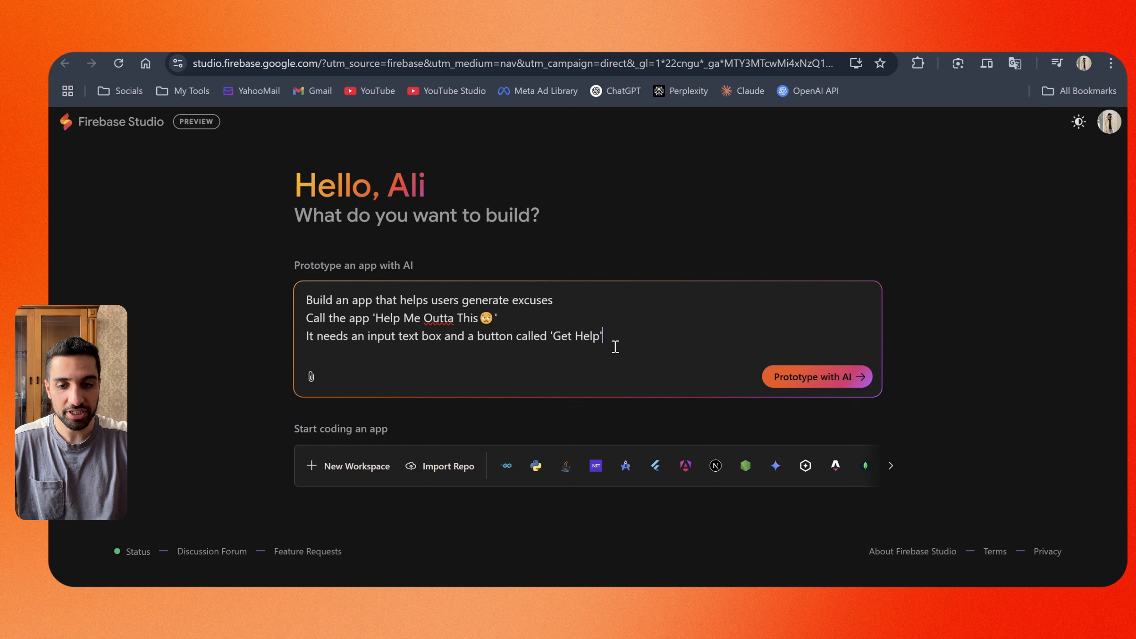
pyautogui.moveTo(372, 321); pyautogui.dragTo(479, 319)
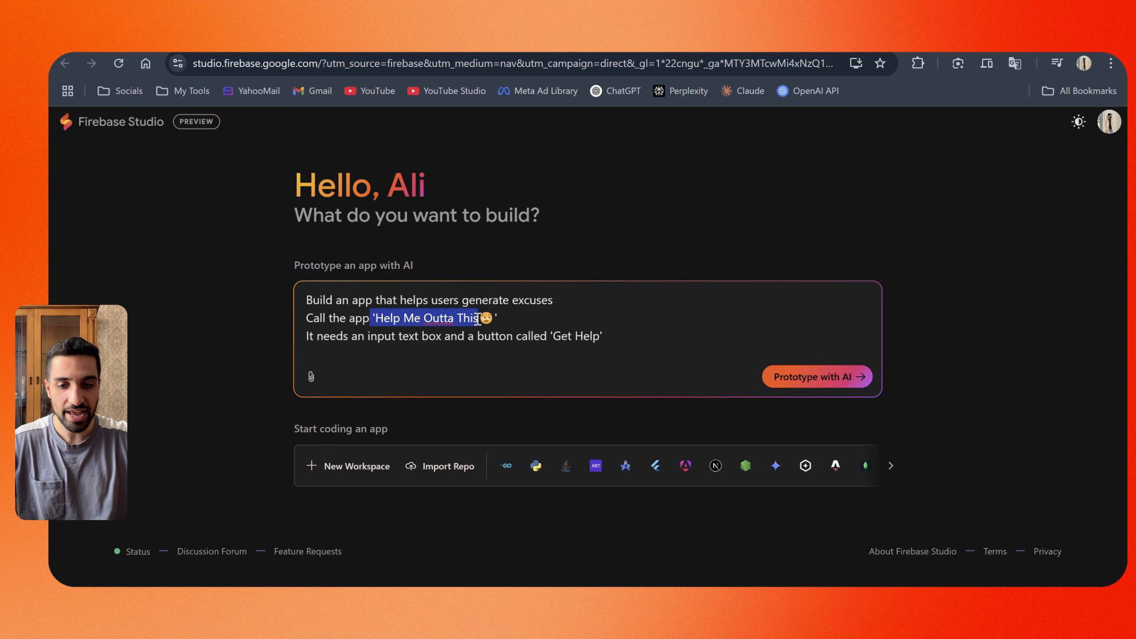
pyautogui.click(491, 339)
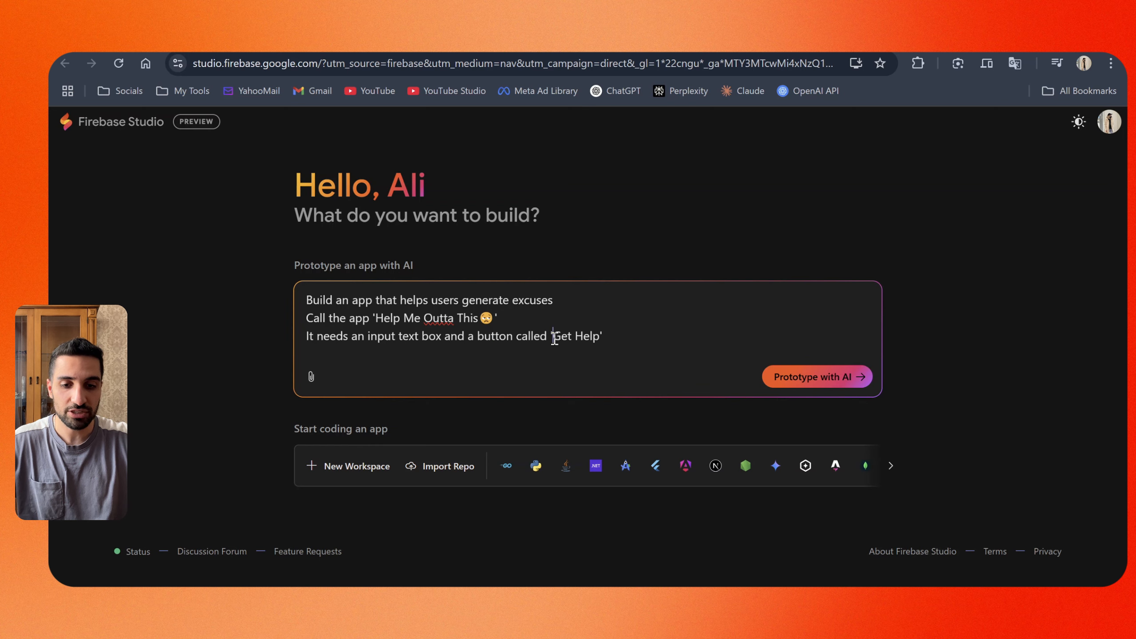
pyautogui.moveTo(554, 336); pyautogui.dragTo(599, 336)
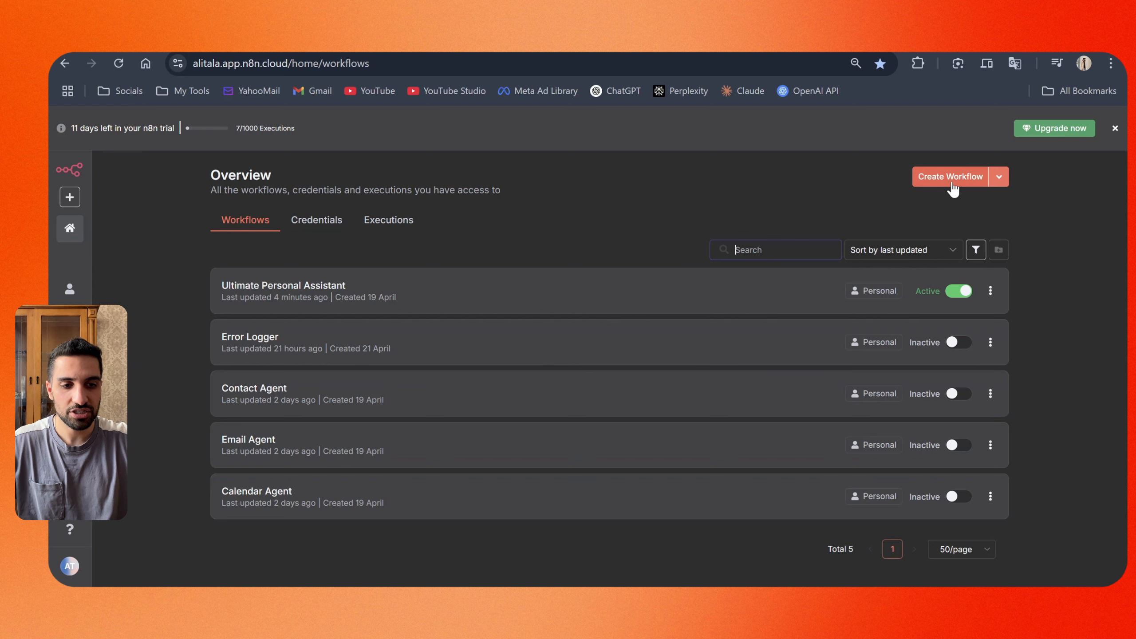
# - Create a new workflow in n8n and add a Webhook trigger as its first step
pyautogui.click(951, 183)
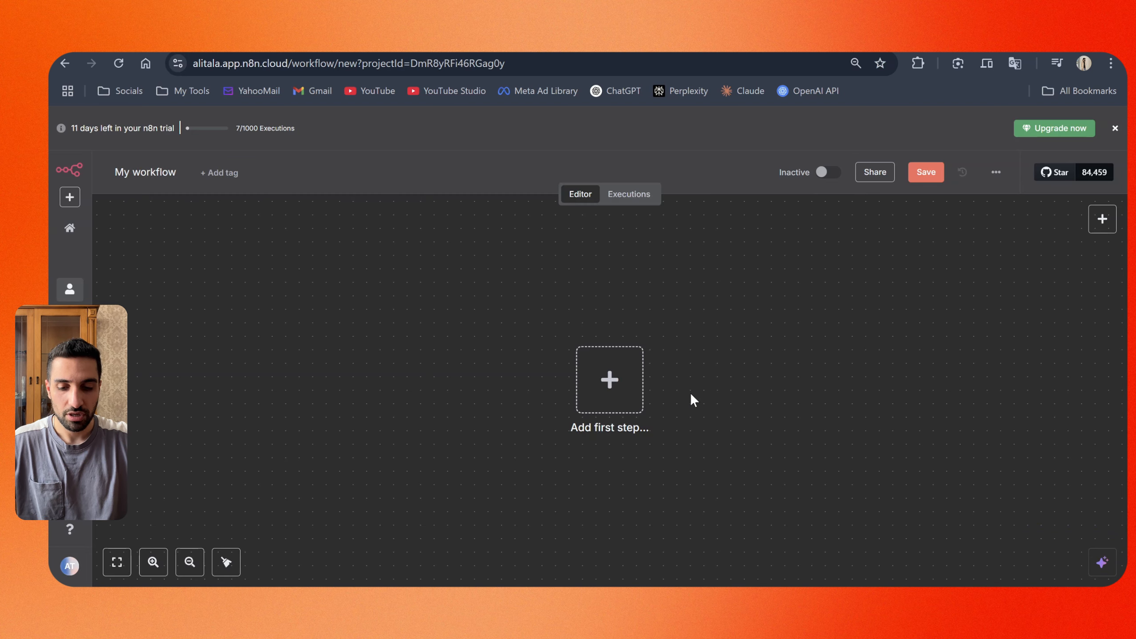
pyautogui.scroll(-2, 678, 392)
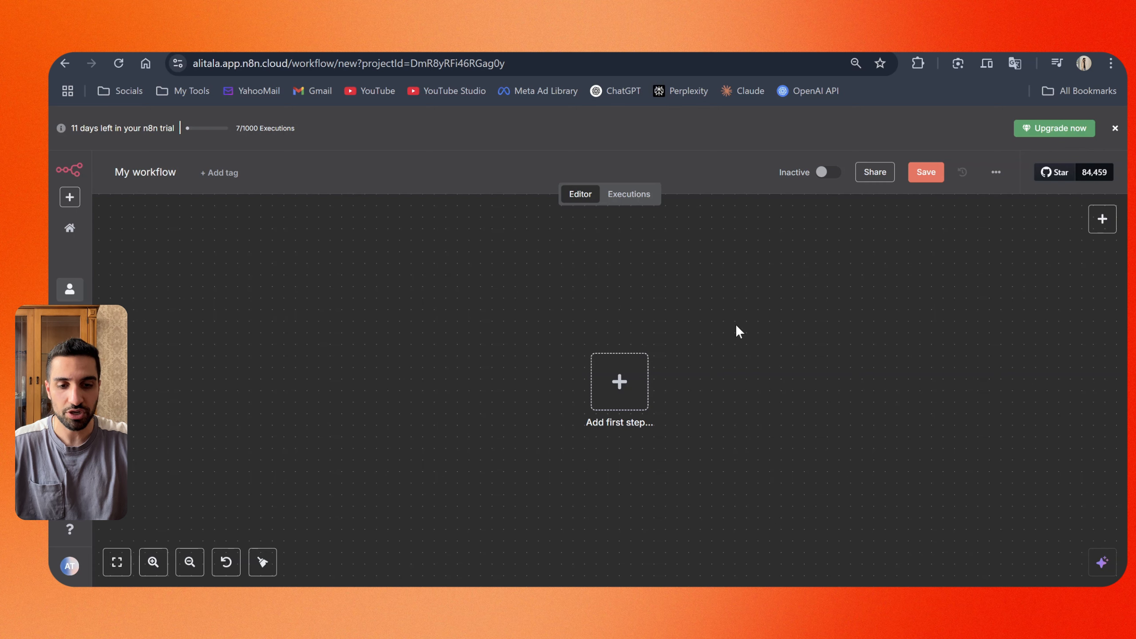
pyautogui.click(621, 384)
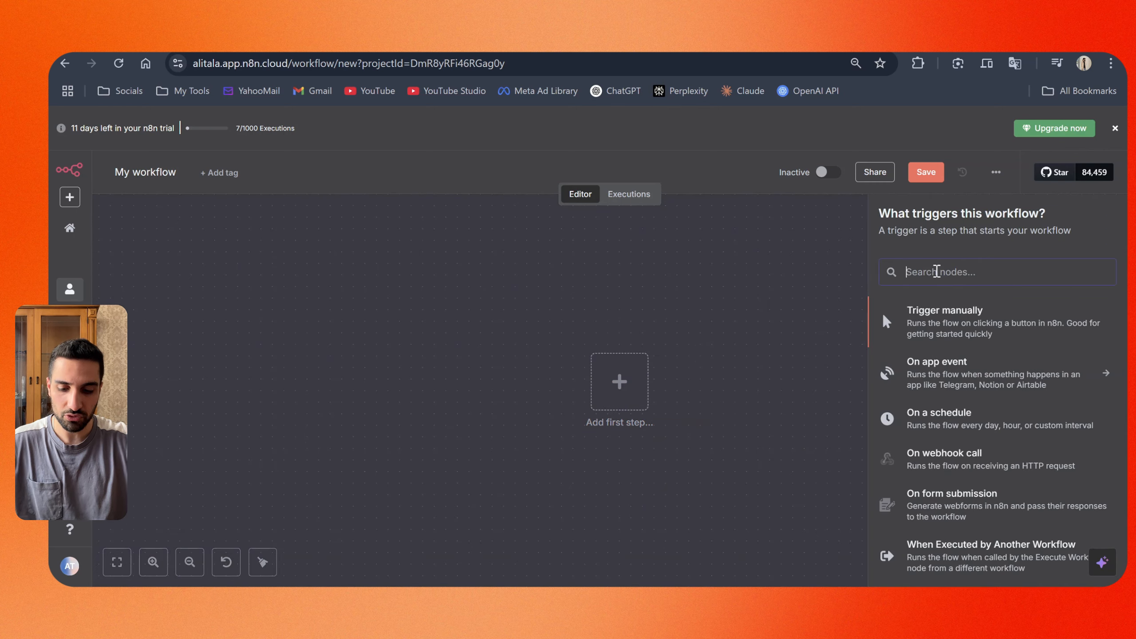
pyautogui.write('web')
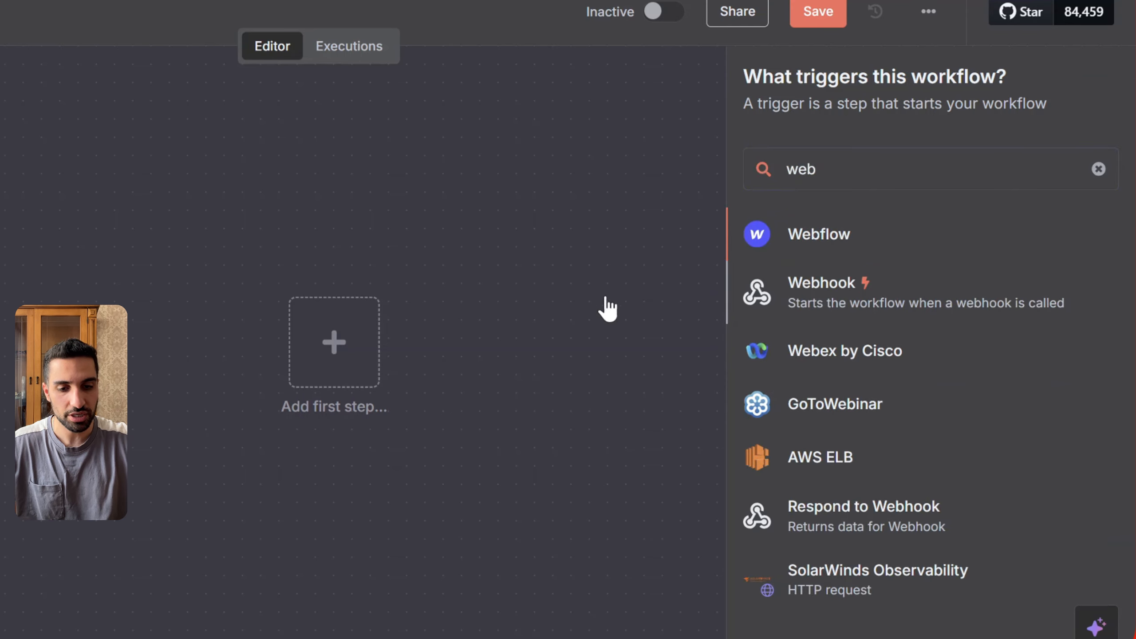
pyautogui.click(822, 293)
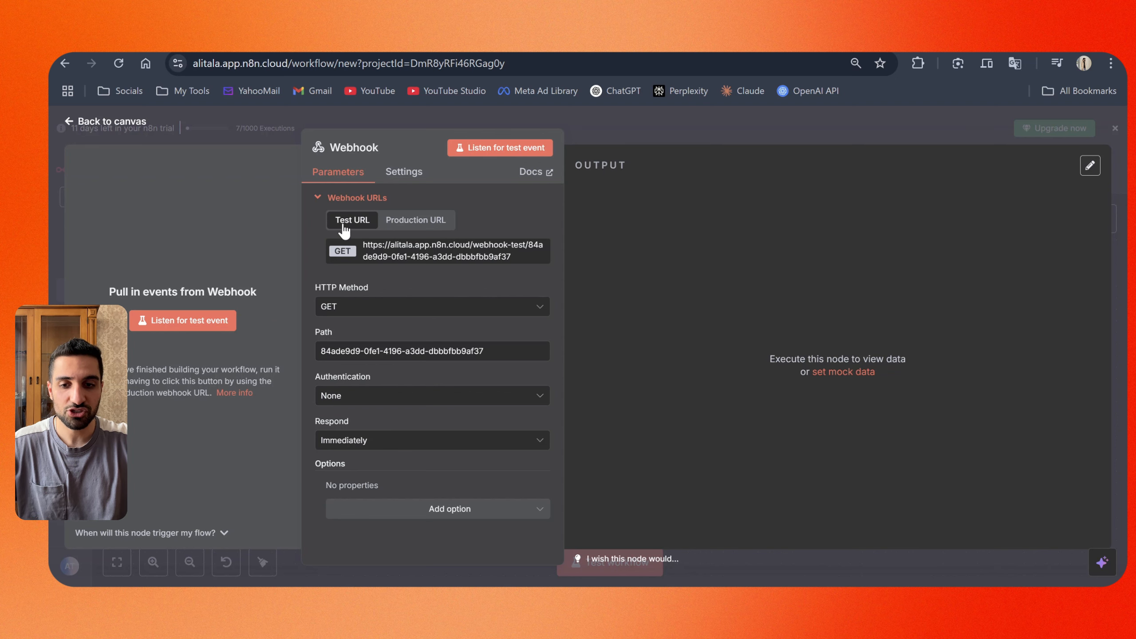
# - Keep the Webhook node on its test URL and set its HTTP method to POST
pyautogui.click(412, 220)
pyautogui.click(351, 221)
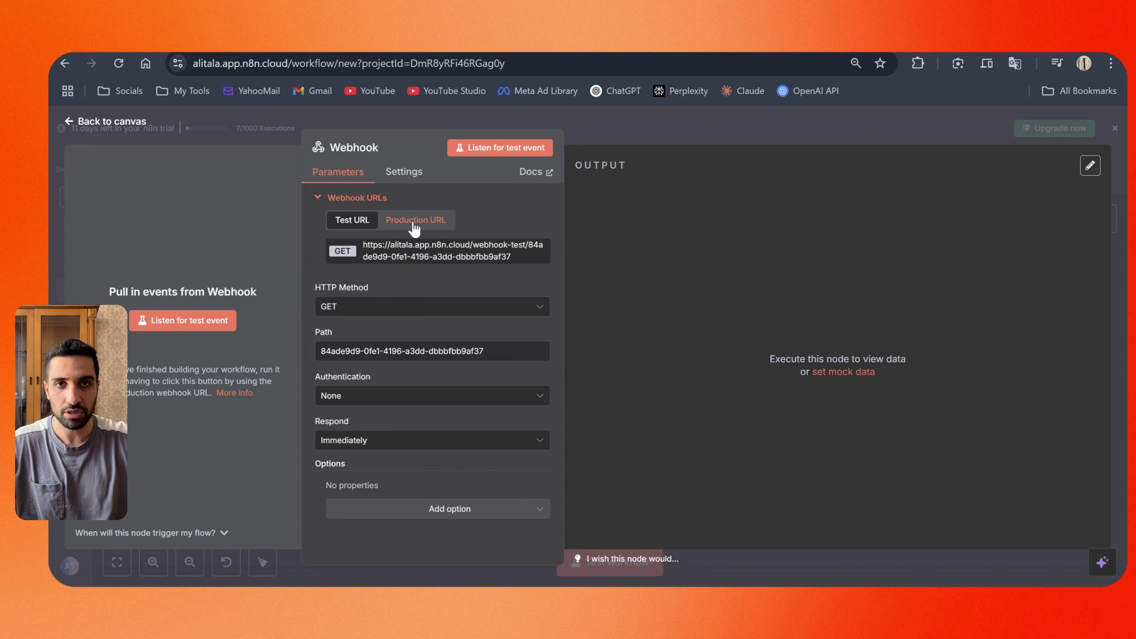
pyautogui.click(353, 308)
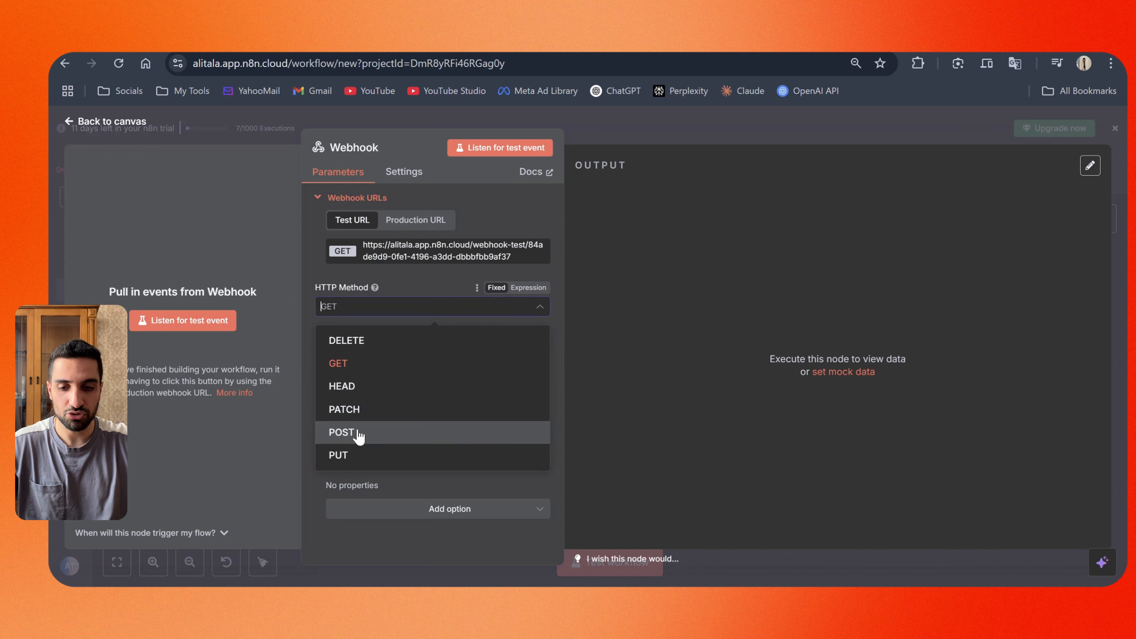
pyautogui.click(359, 433)
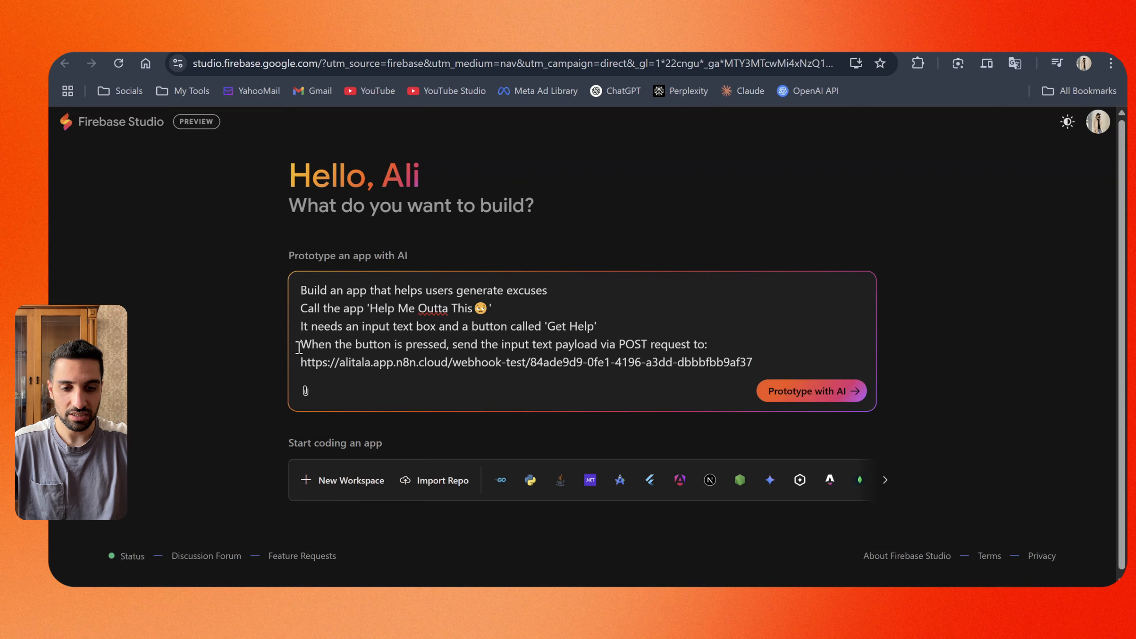
# - In Firebase Studio, submit the 'Help Me Outta This' app prompt that sends the input text via POST request to the n8n test webhook URL
pyautogui.moveTo(299, 346); pyautogui.dragTo(715, 336)
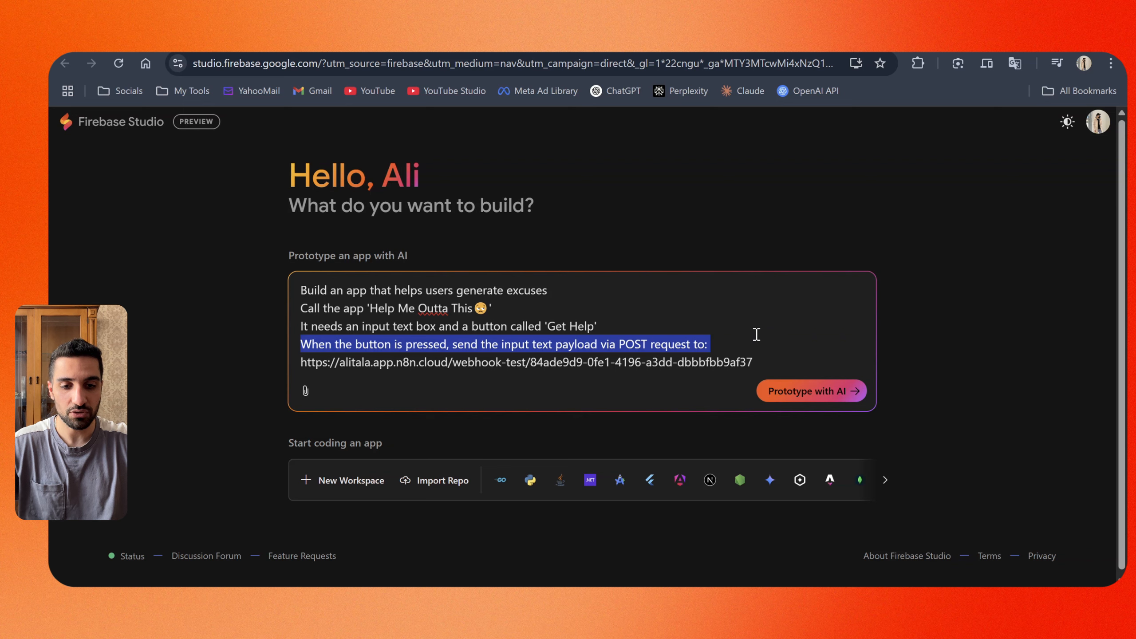
pyautogui.click(380, 362)
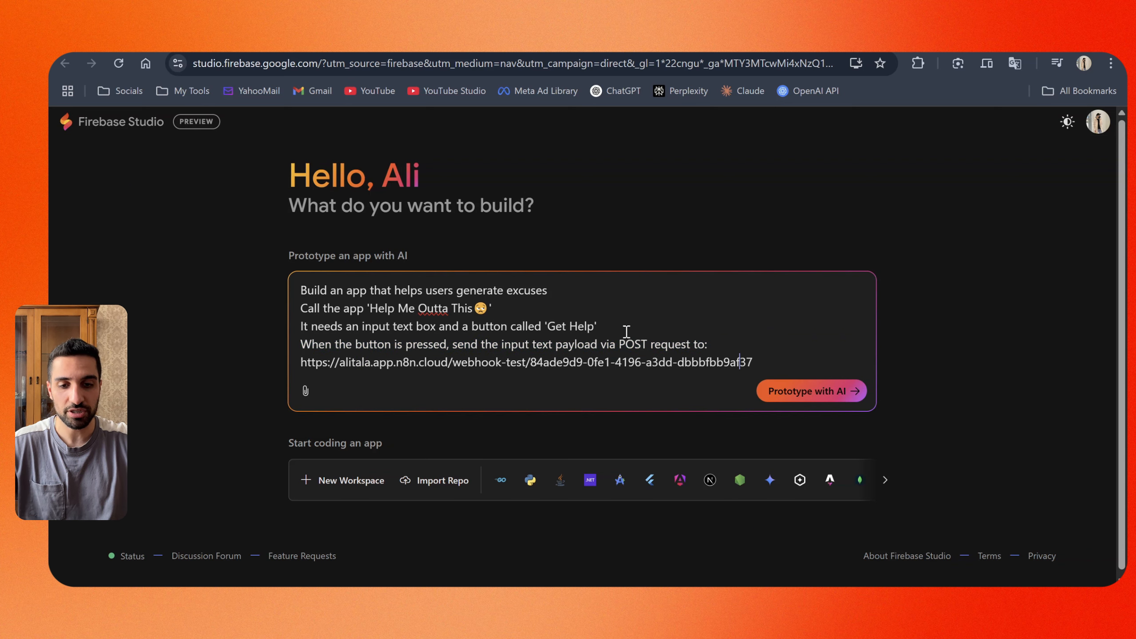
pyautogui.moveTo(544, 325); pyautogui.dragTo(604, 324)
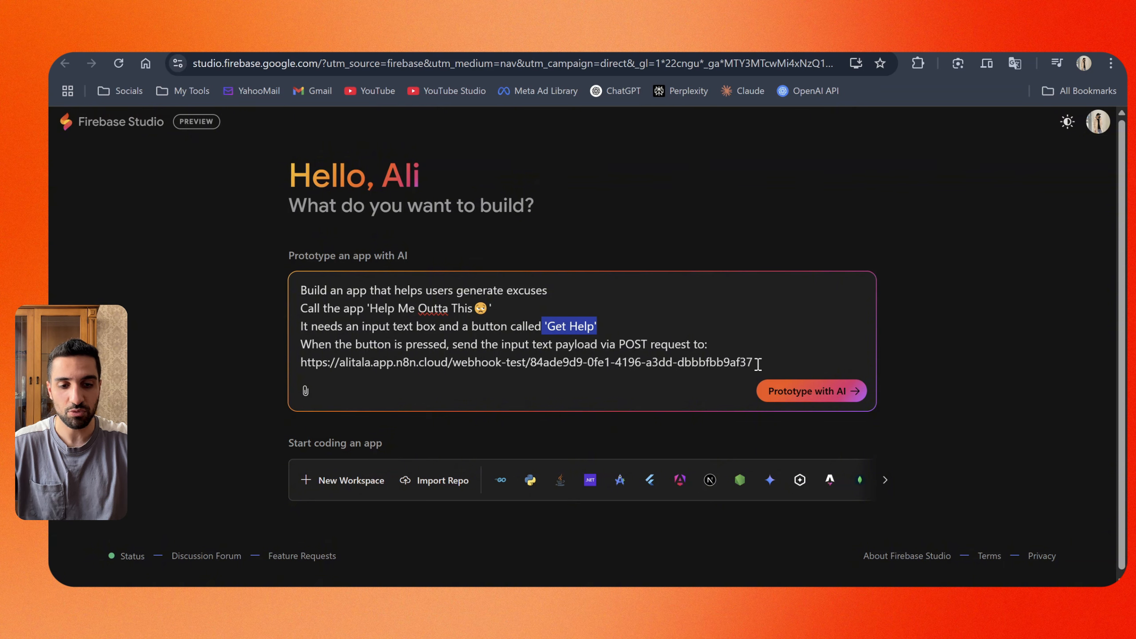
pyautogui.moveTo(754, 363); pyautogui.dragTo(299, 374)
pyautogui.hotkey('ctrl', 'Tab')
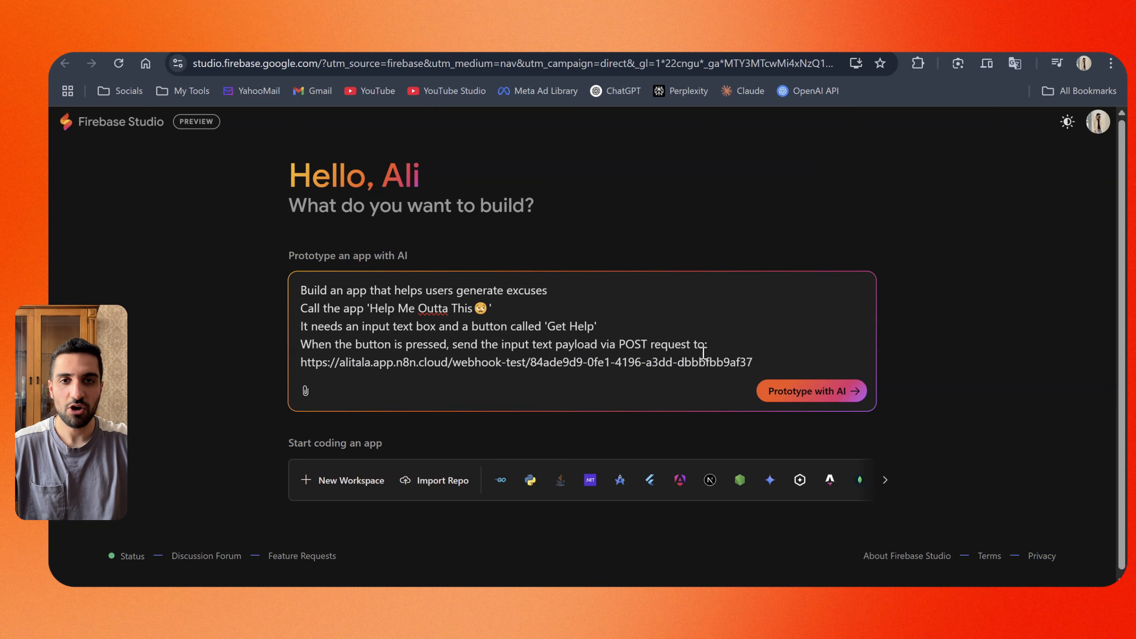
pyautogui.click(808, 395)
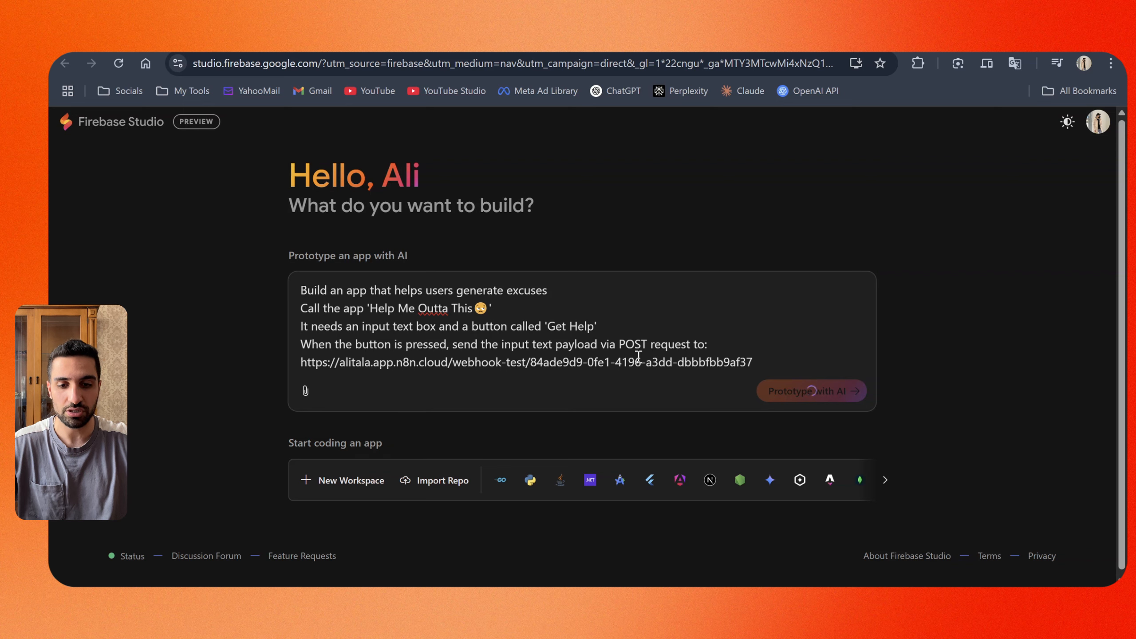
# - Review the app blueprint's features and style guidelines and start prototyping the app from it
pyautogui.moveTo(549, 273); pyautogui.dragTo(398, 264)
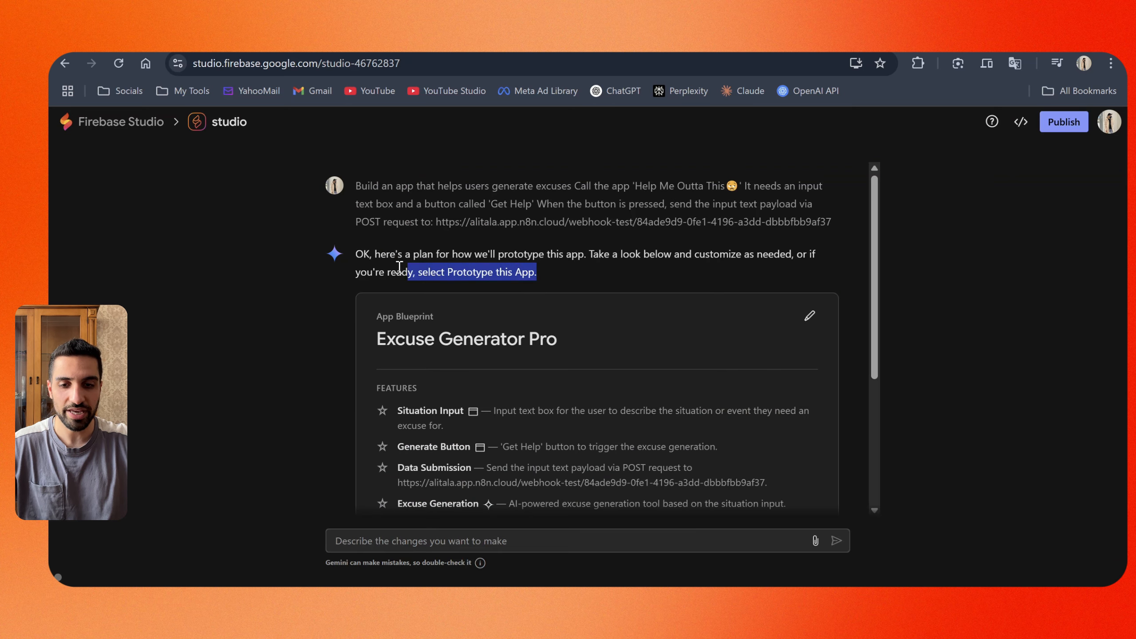
pyautogui.click(304, 299)
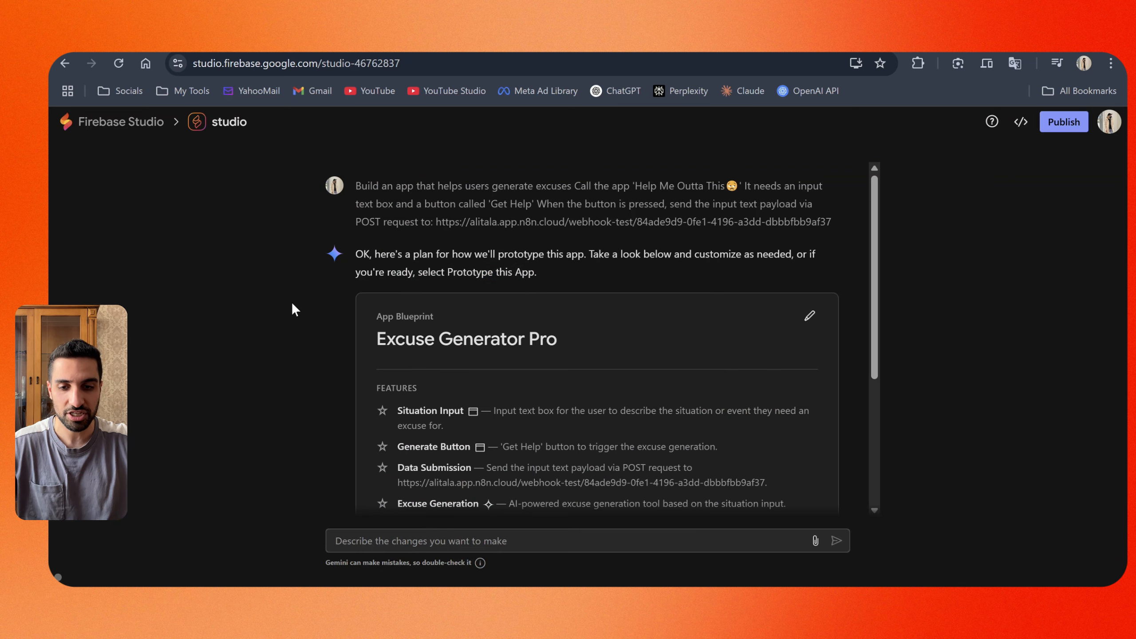
pyautogui.scroll(-1, 806, 312)
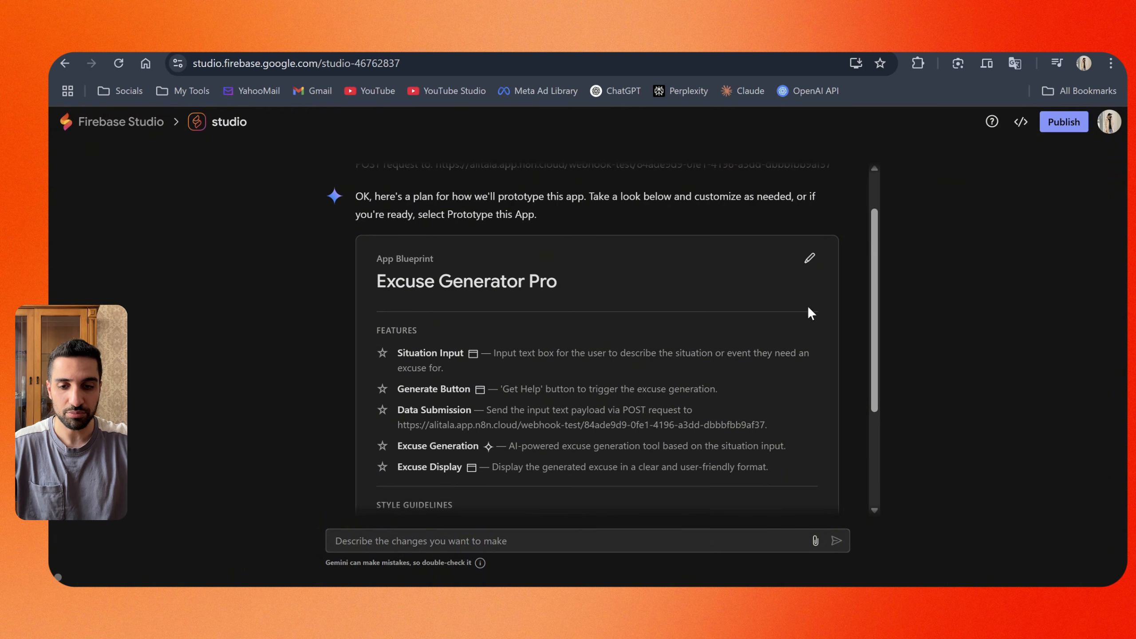
pyautogui.scroll(-3, 874, 267)
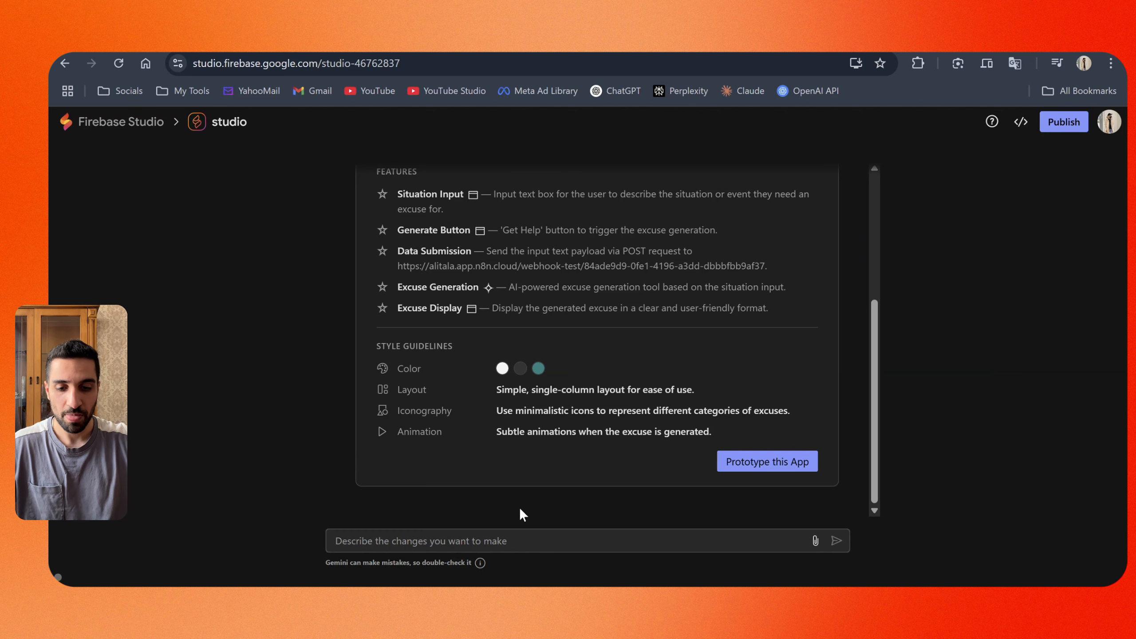
pyautogui.click(509, 539)
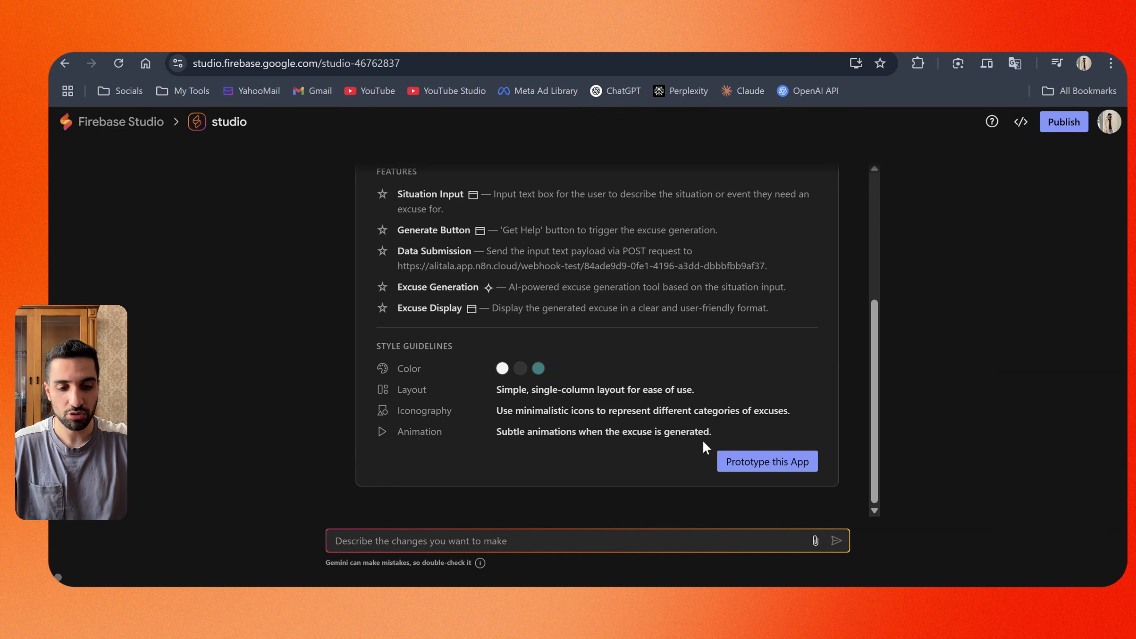
pyautogui.click(763, 468)
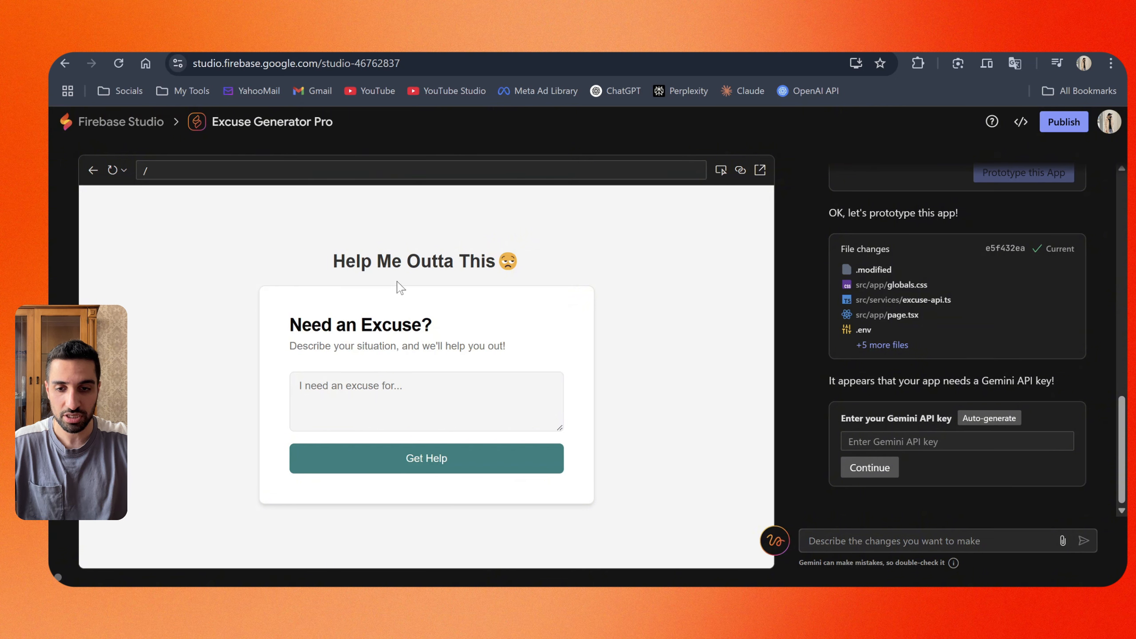
# - Examine the generated app preview's title, heading, description and excuse input box
pyautogui.moveTo(331, 261); pyautogui.dragTo(630, 270)
pyautogui.click(608, 271)
pyautogui.click(634, 275)
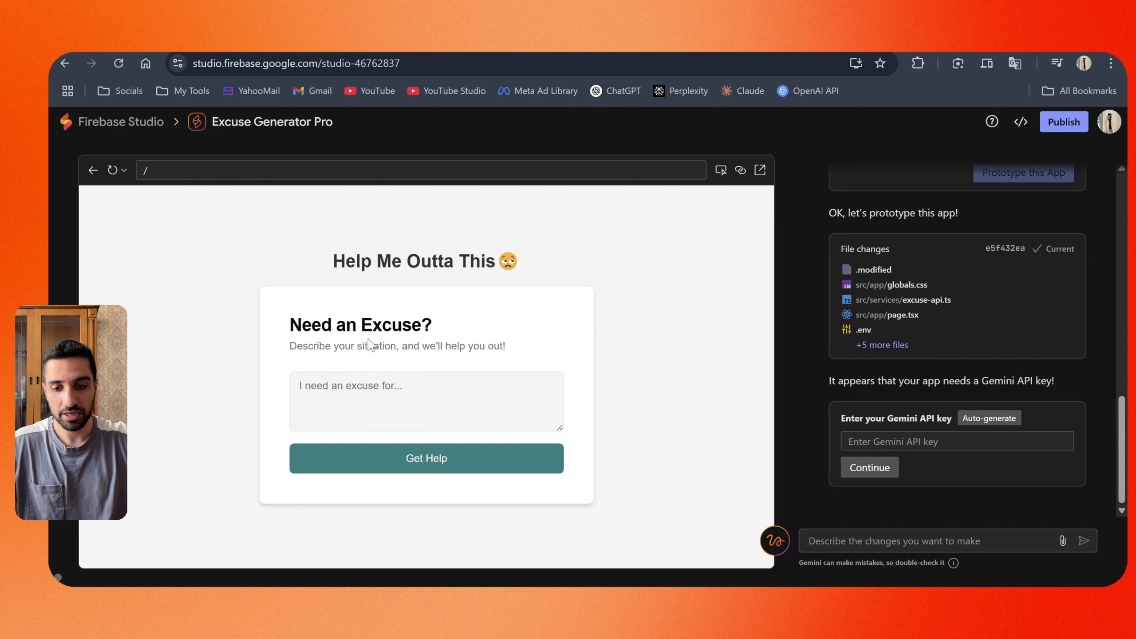
pyautogui.moveTo(289, 324); pyautogui.dragTo(463, 333)
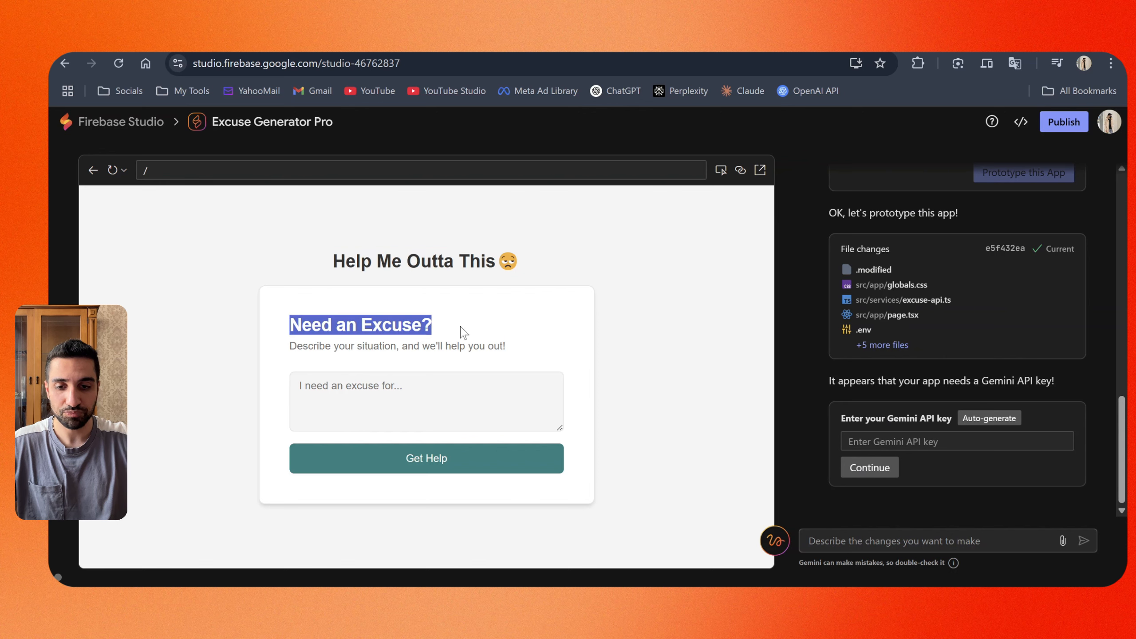
pyautogui.click(463, 333)
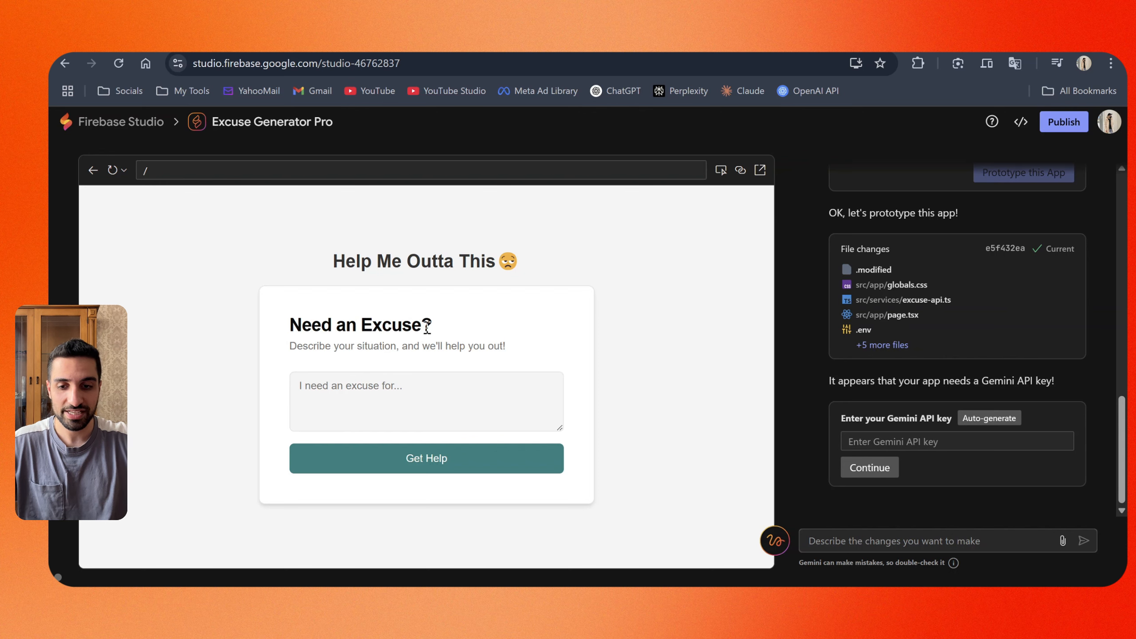
pyautogui.moveTo(303, 346); pyautogui.dragTo(317, 346)
pyautogui.click(389, 348)
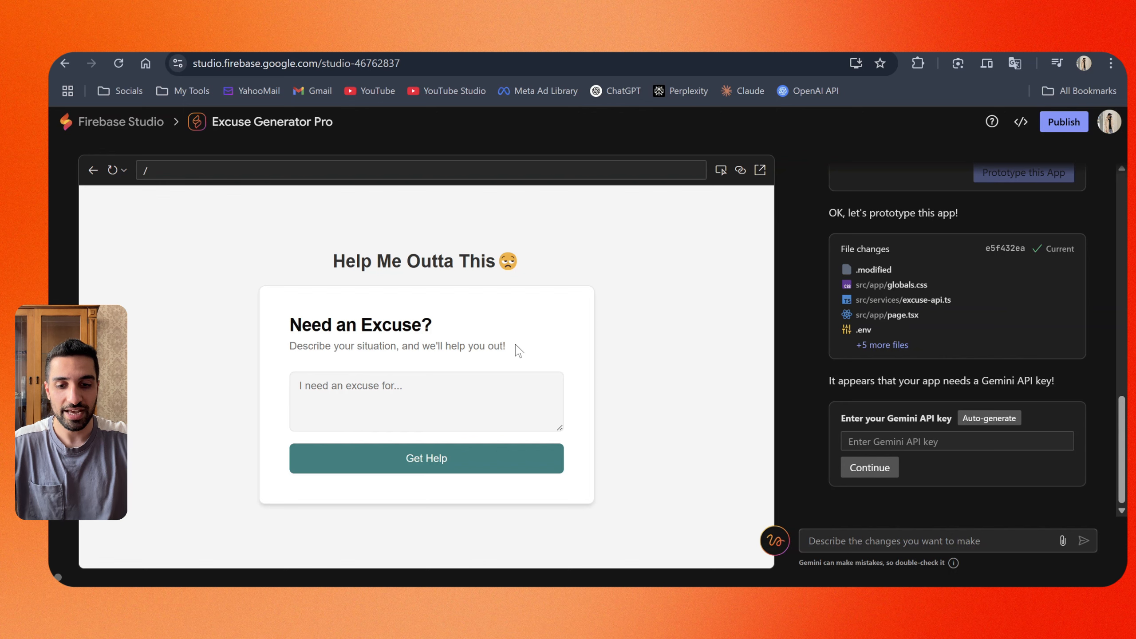
pyautogui.moveTo(514, 347); pyautogui.dragTo(289, 347)
pyautogui.click(294, 321)
pyautogui.click(361, 385)
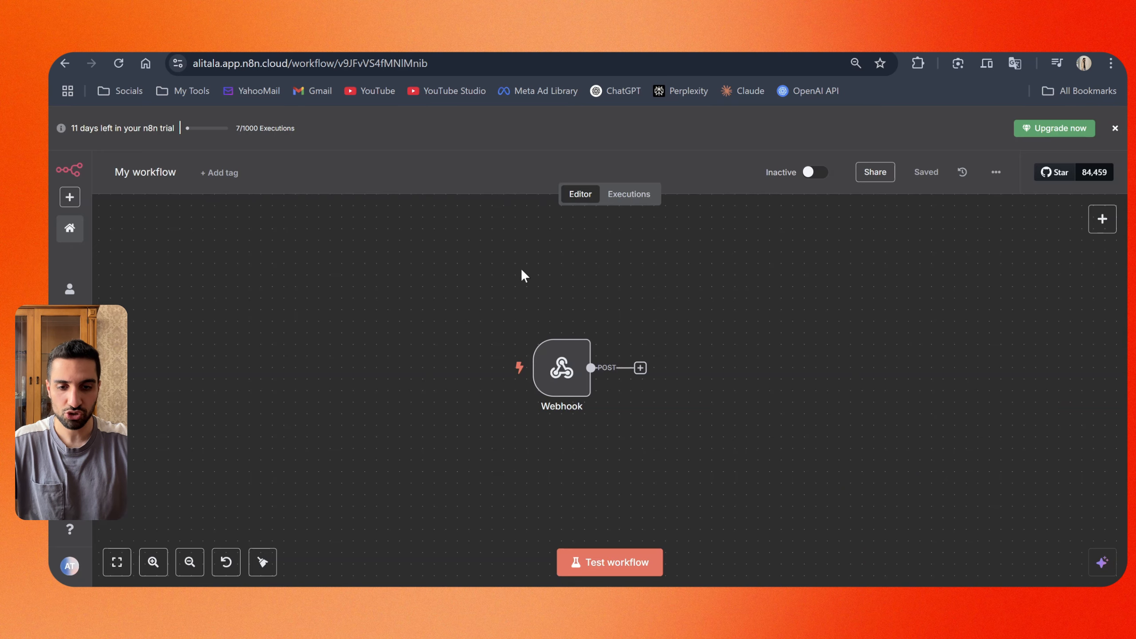
# - Test the n8n workflow by submitting "Hello" through the app preview's excuse form, and open the Webhook node to inspect the received data
pyautogui.click(609, 563)
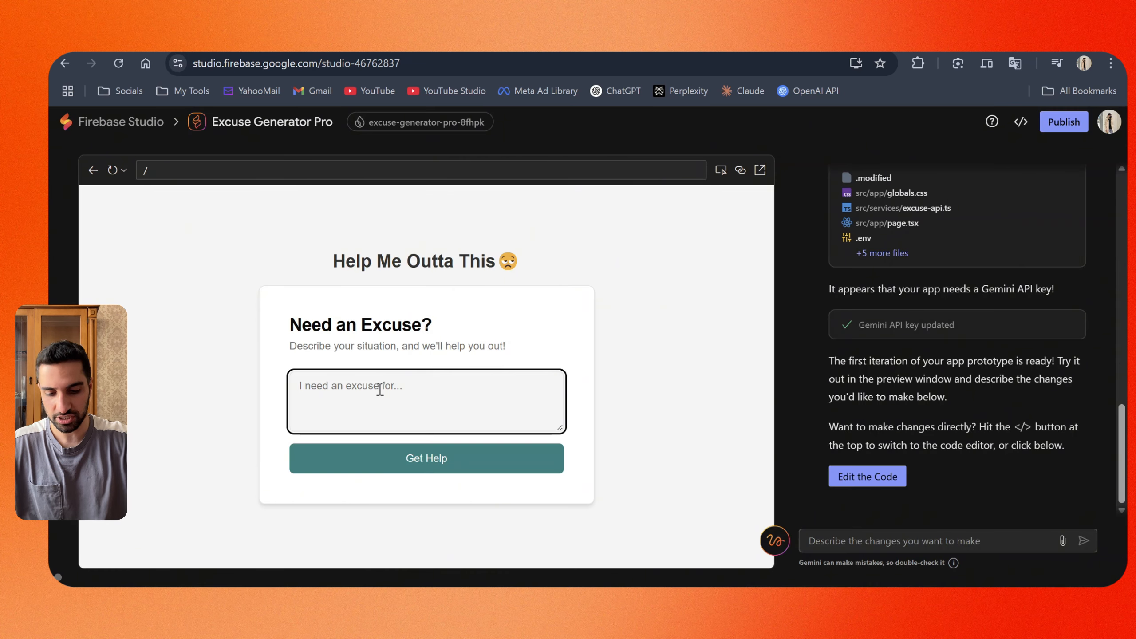
pyautogui.write('Hello')
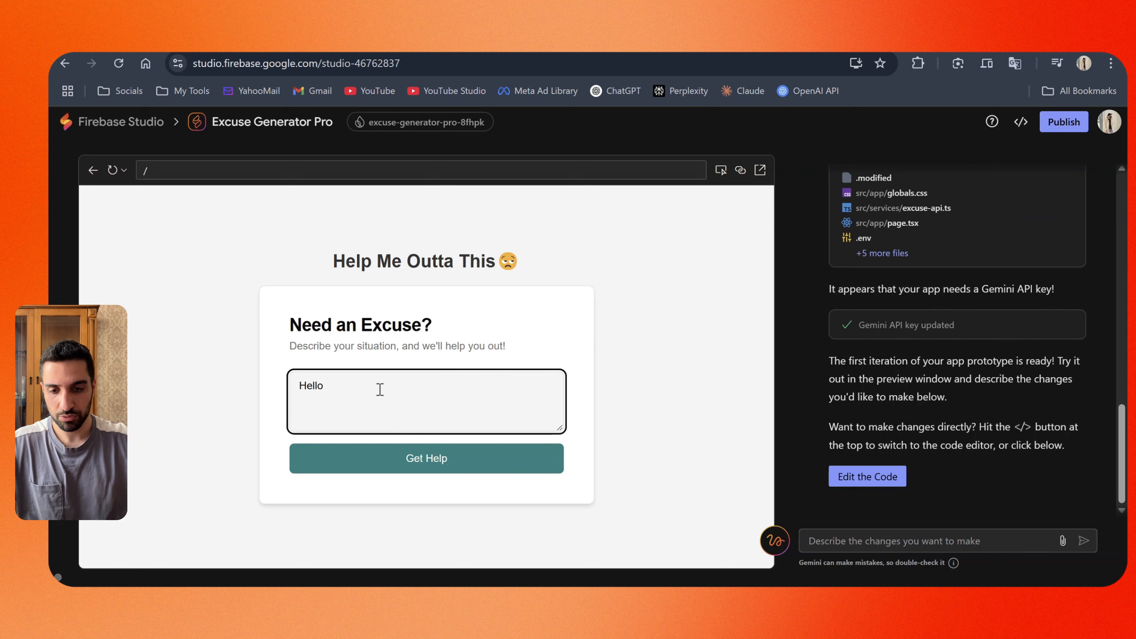
pyautogui.click(422, 463)
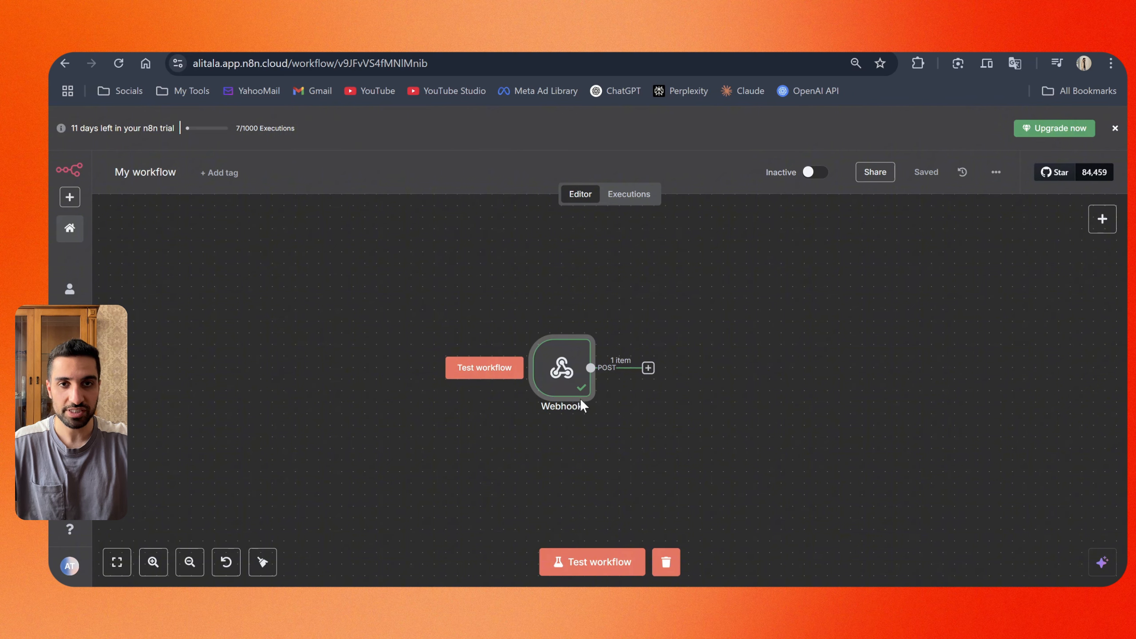
pyautogui.doubleClick(567, 369)
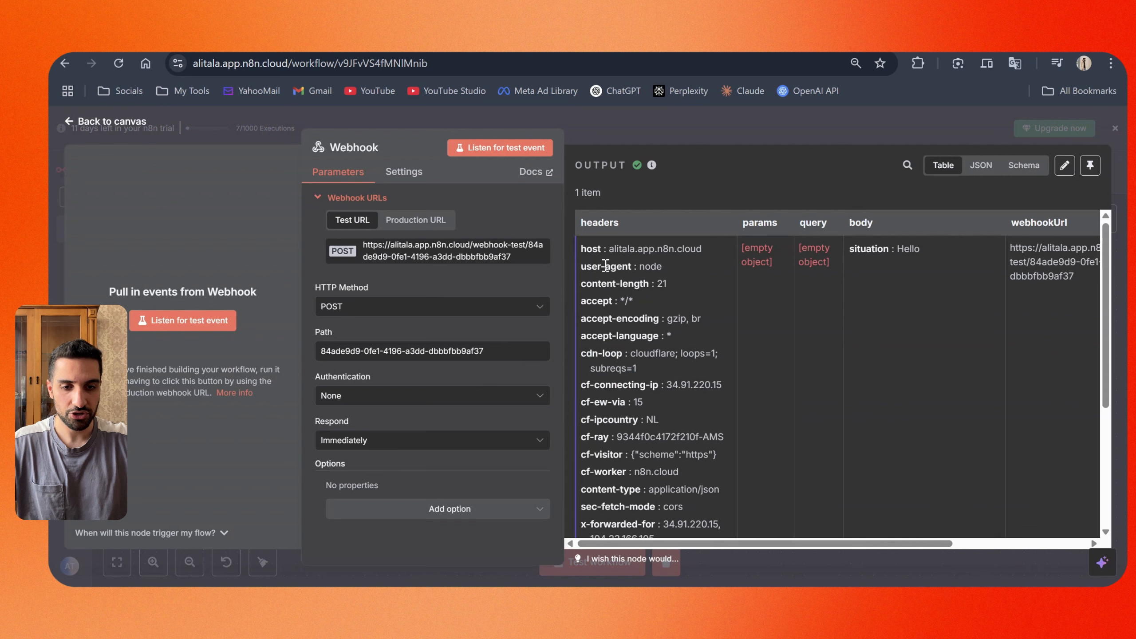
# - Examine the Webhook output as a table and as JSON, focusing on the situation value in the body, and return to the canvas
pyautogui.scroll(-2, 623, 284)
pyautogui.scroll(-4, 623, 285)
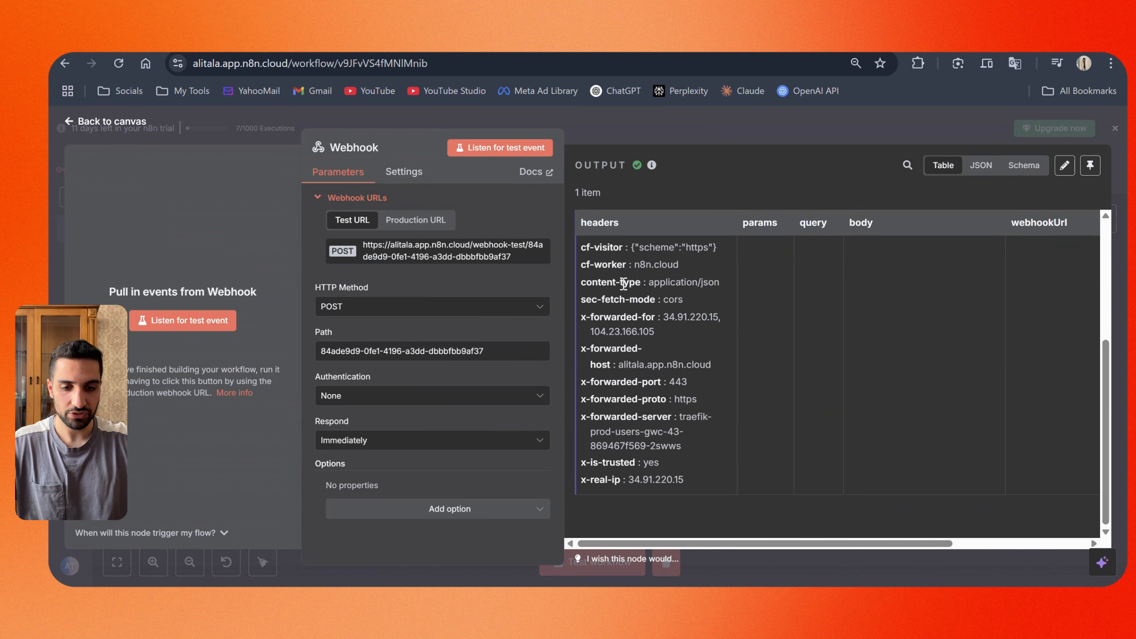
pyautogui.scroll(6, 659, 458)
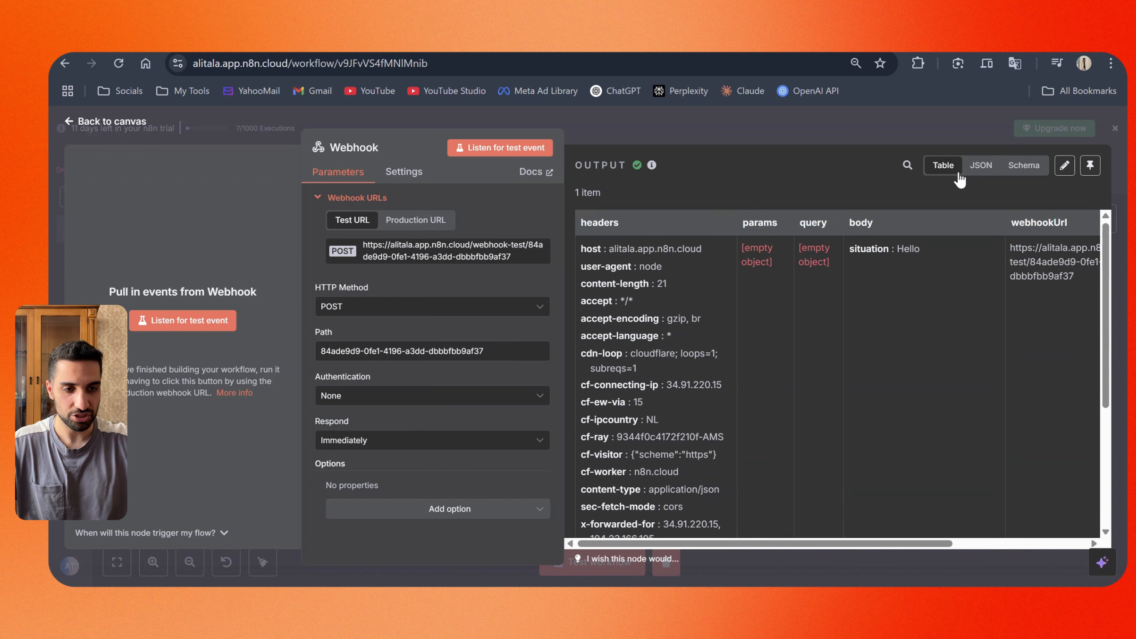
pyautogui.click(980, 165)
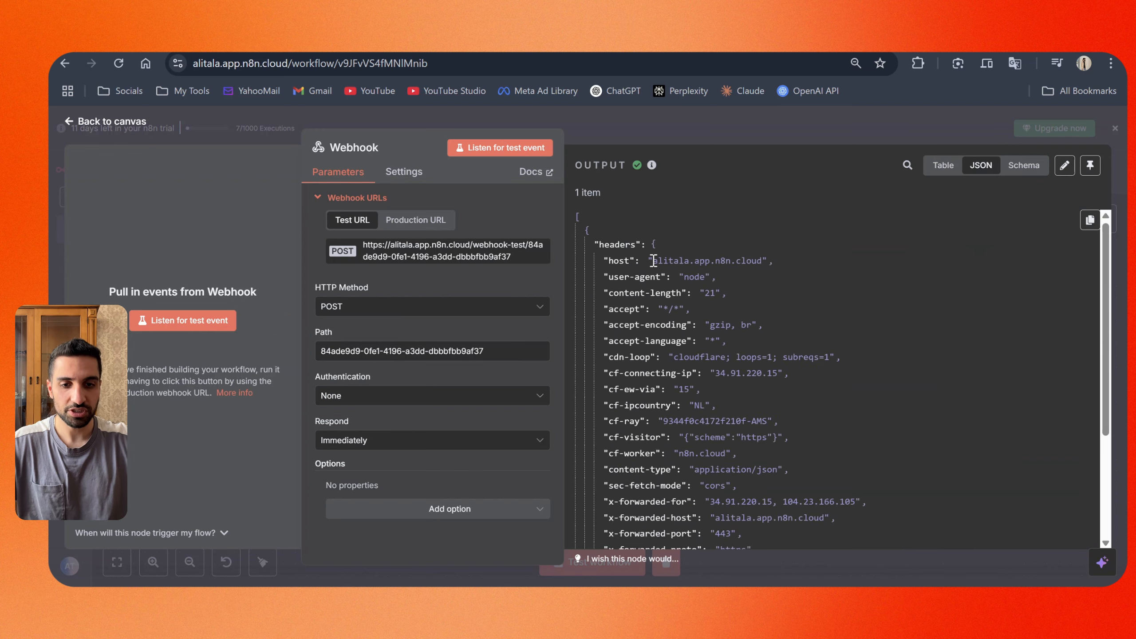
pyautogui.scroll(-2, 653, 261)
pyautogui.scroll(2, 692, 285)
pyautogui.scroll(-5, 692, 285)
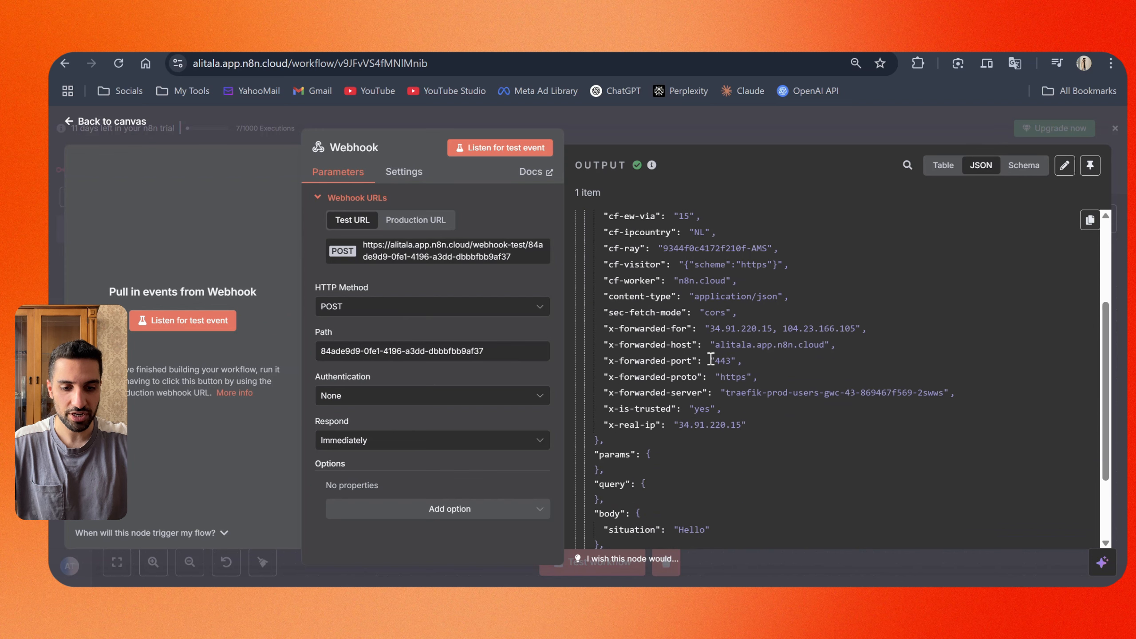
pyautogui.scroll(-3, 693, 420)
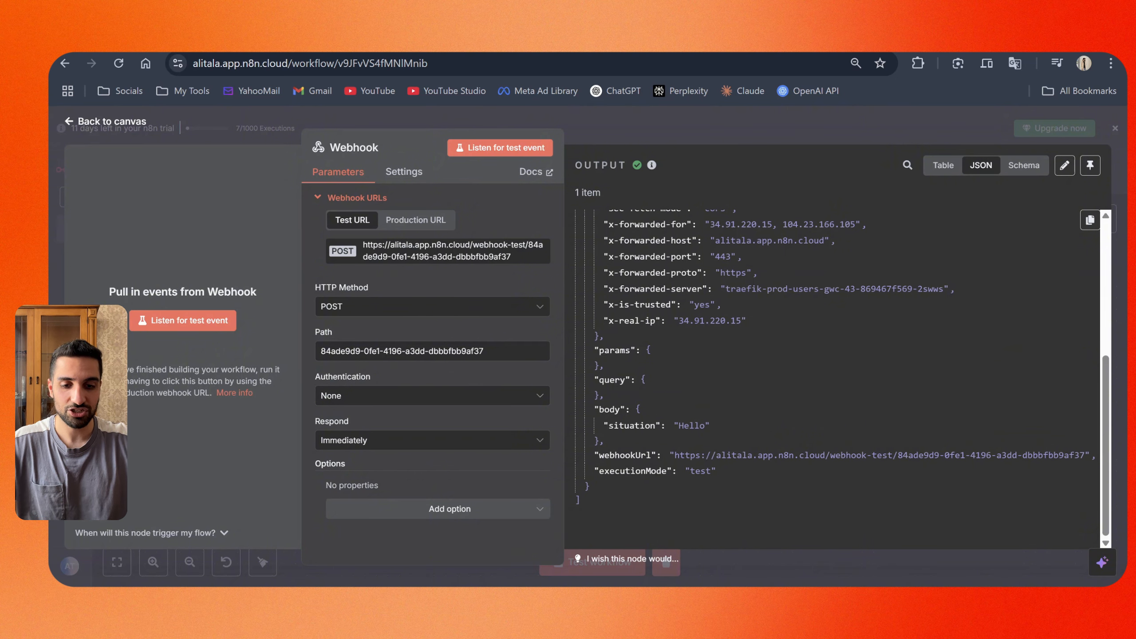
pyautogui.moveTo(610, 425); pyautogui.dragTo(717, 430)
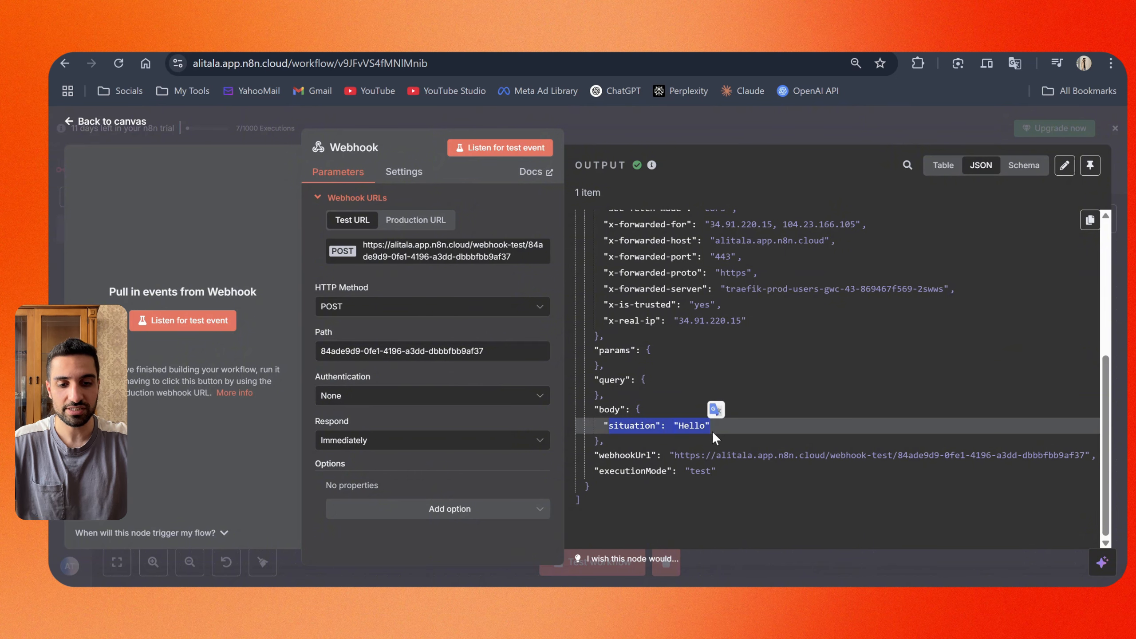
pyautogui.click(716, 430)
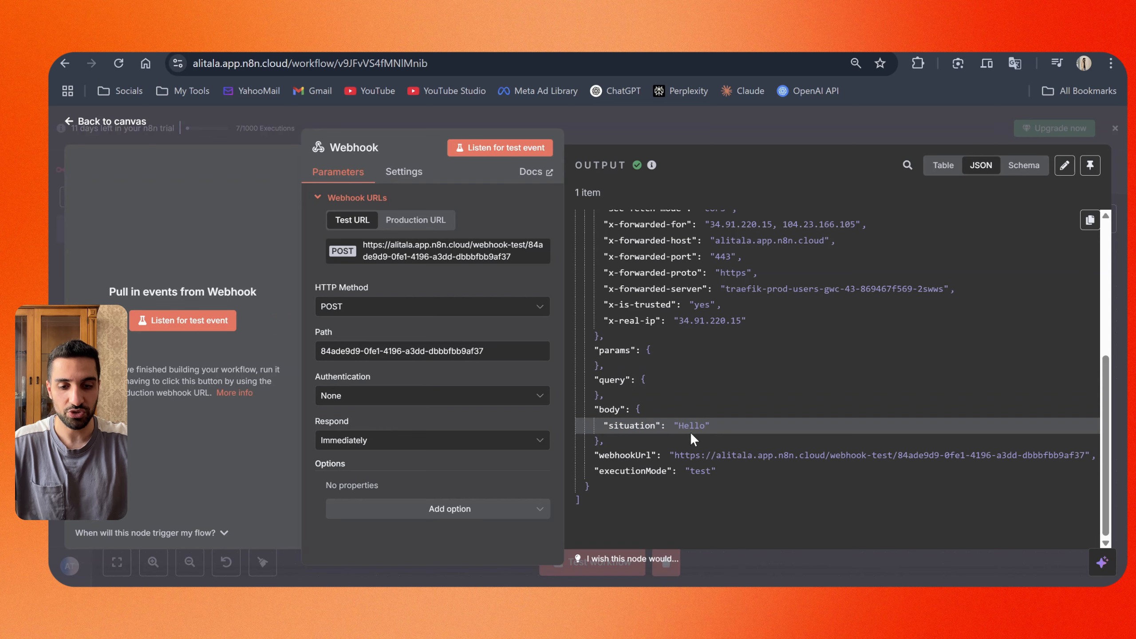
pyautogui.press('Escape')
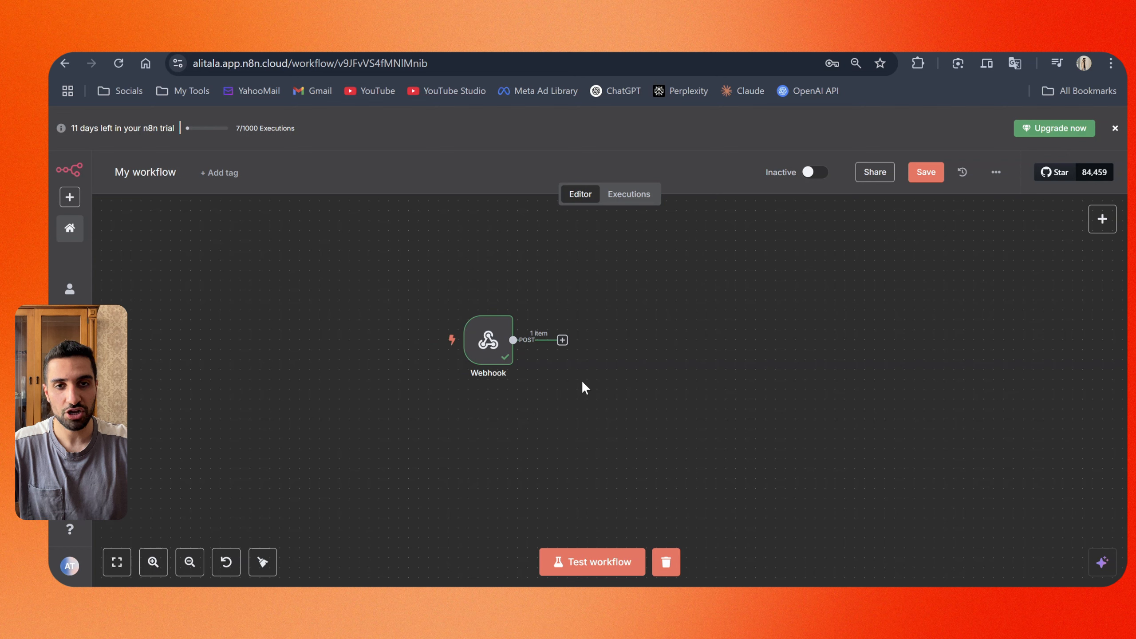
# - Add an AI Agent node connected to the output of the Webhook node
pyautogui.click(562, 340)
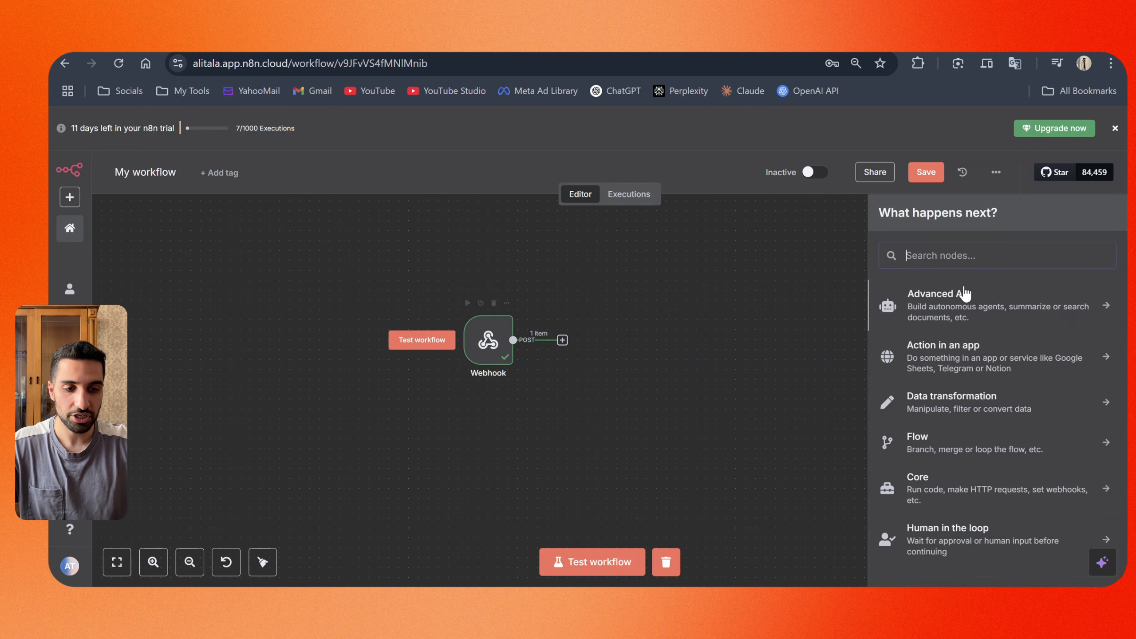
pyautogui.click(977, 257)
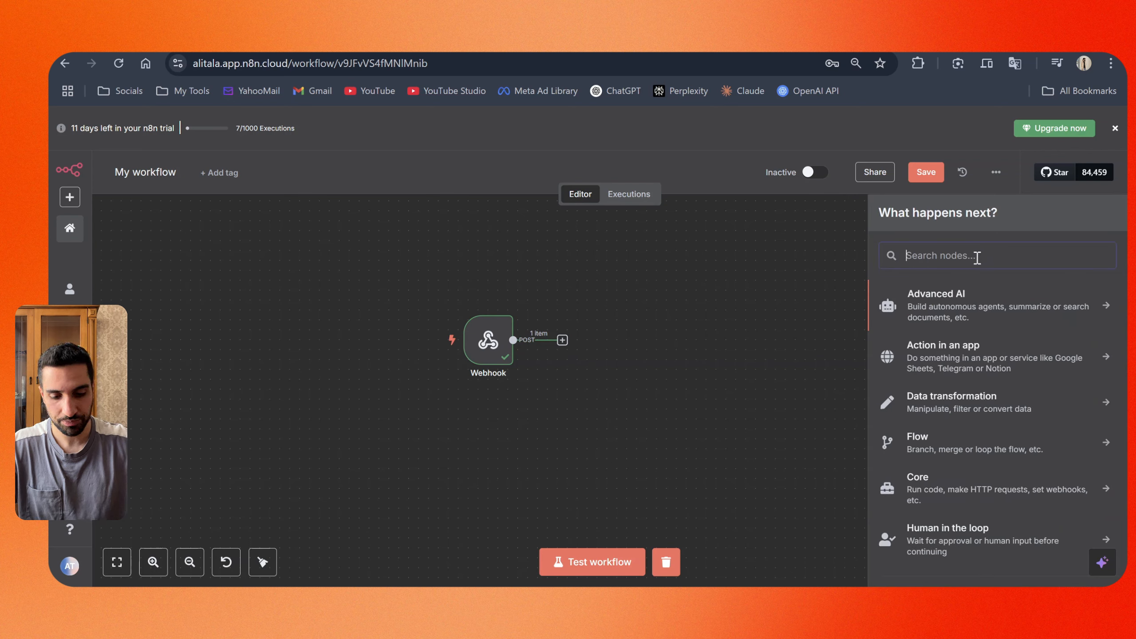
pyautogui.write('ai agent')
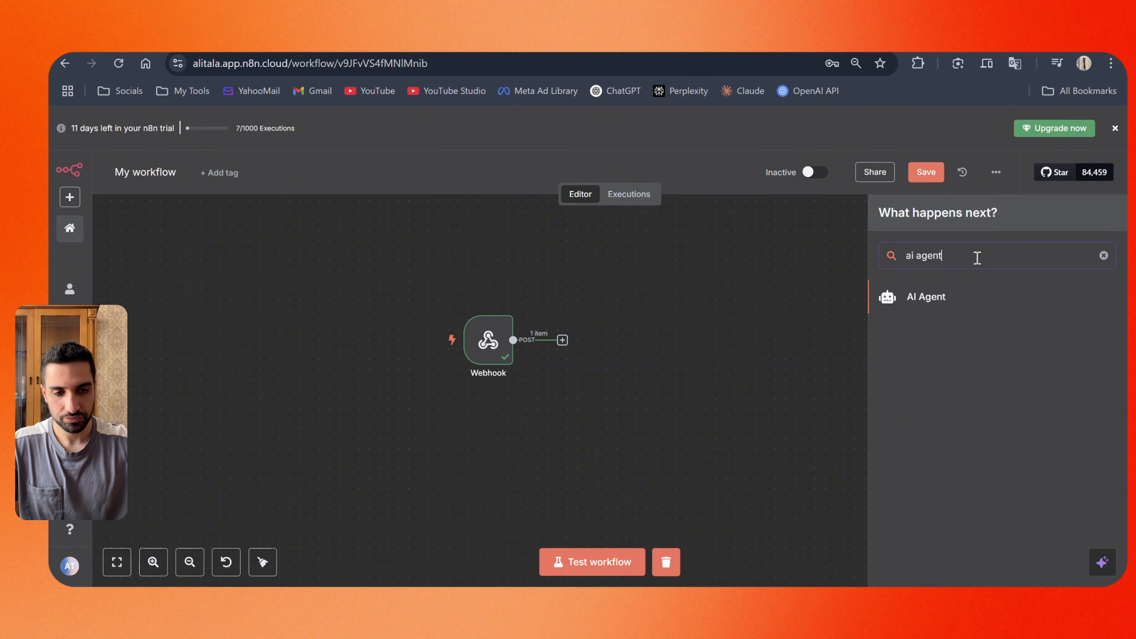
pyautogui.click(921, 299)
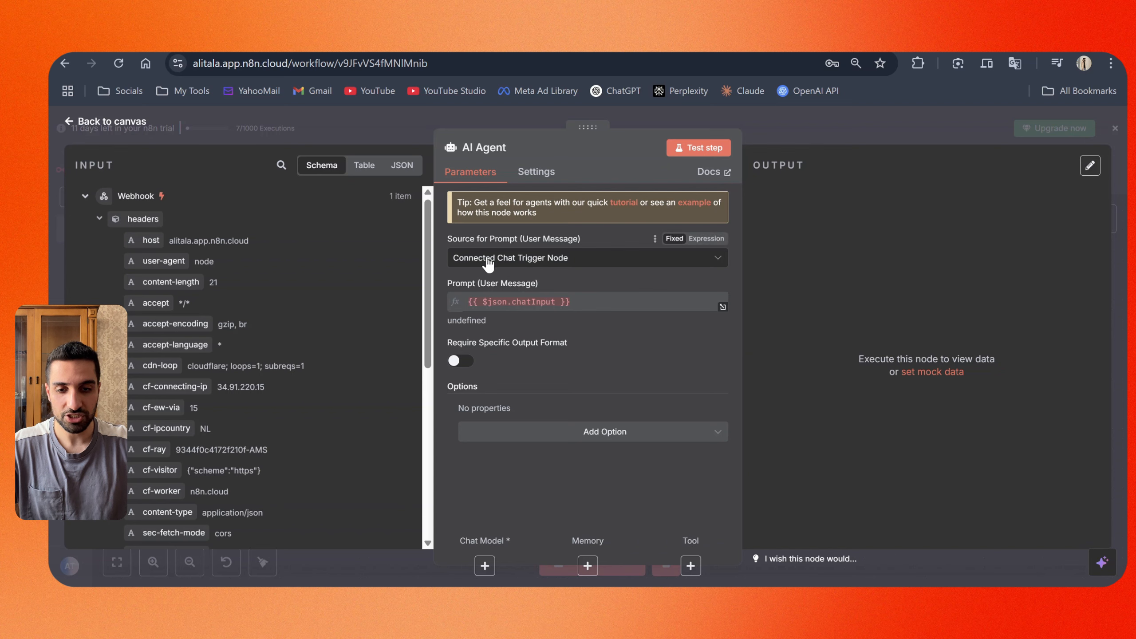
# - Set the AI Agent's prompt source to Define below and map the webhook body's situation field as the user message
pyautogui.moveTo(446, 237); pyautogui.dragTo(532, 237)
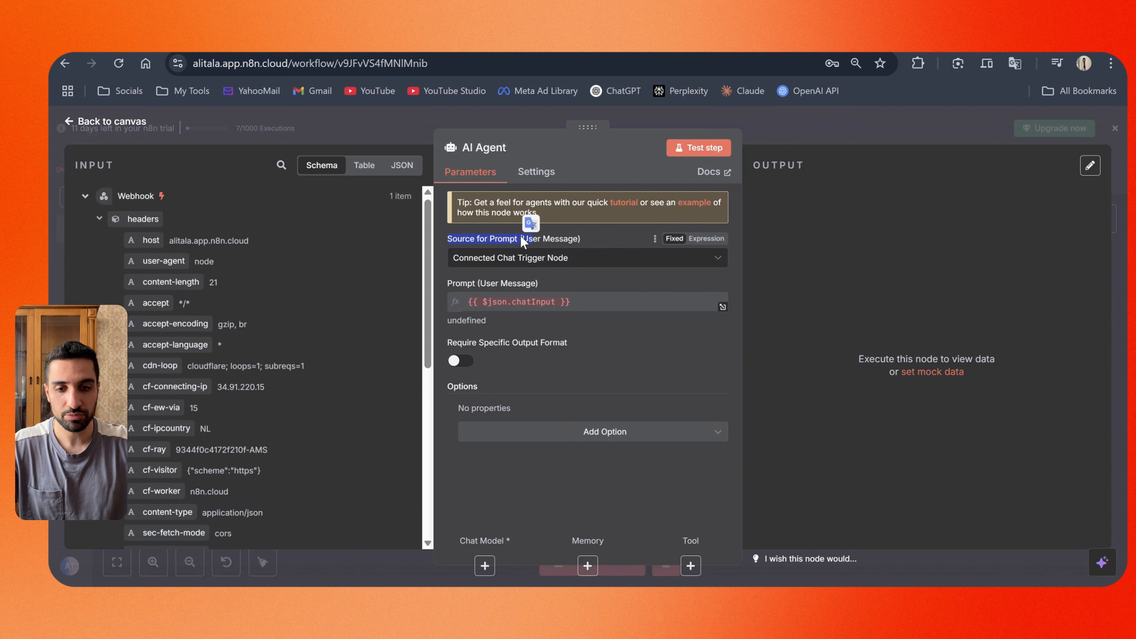
pyautogui.click(487, 268)
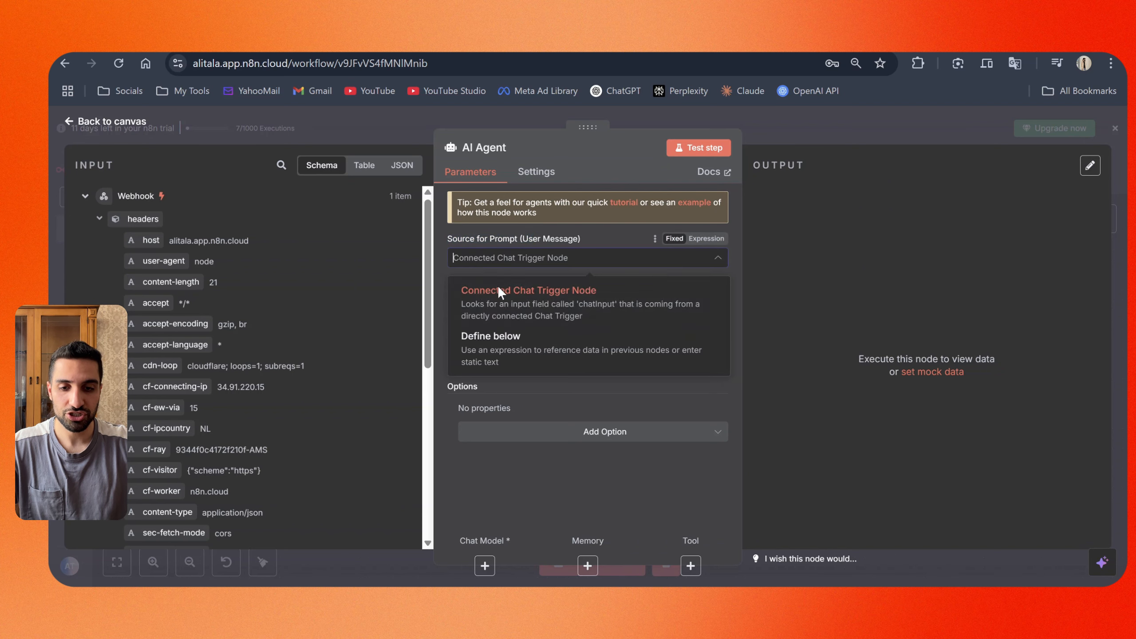
pyautogui.click(485, 345)
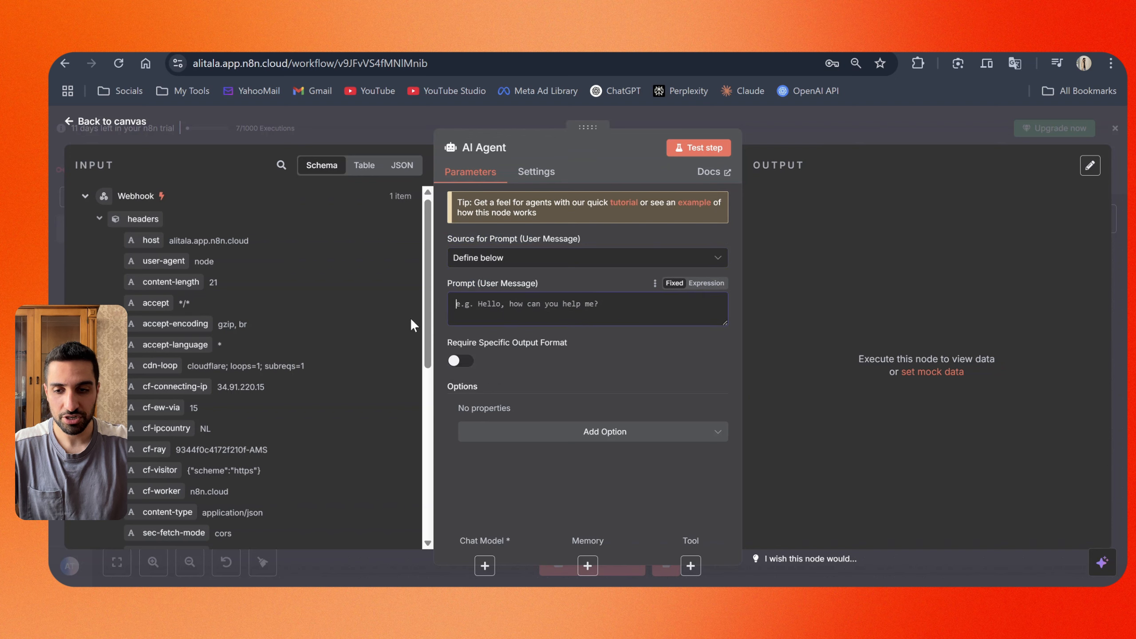
pyautogui.scroll(-2, 247, 354)
pyautogui.scroll(-7, 246, 352)
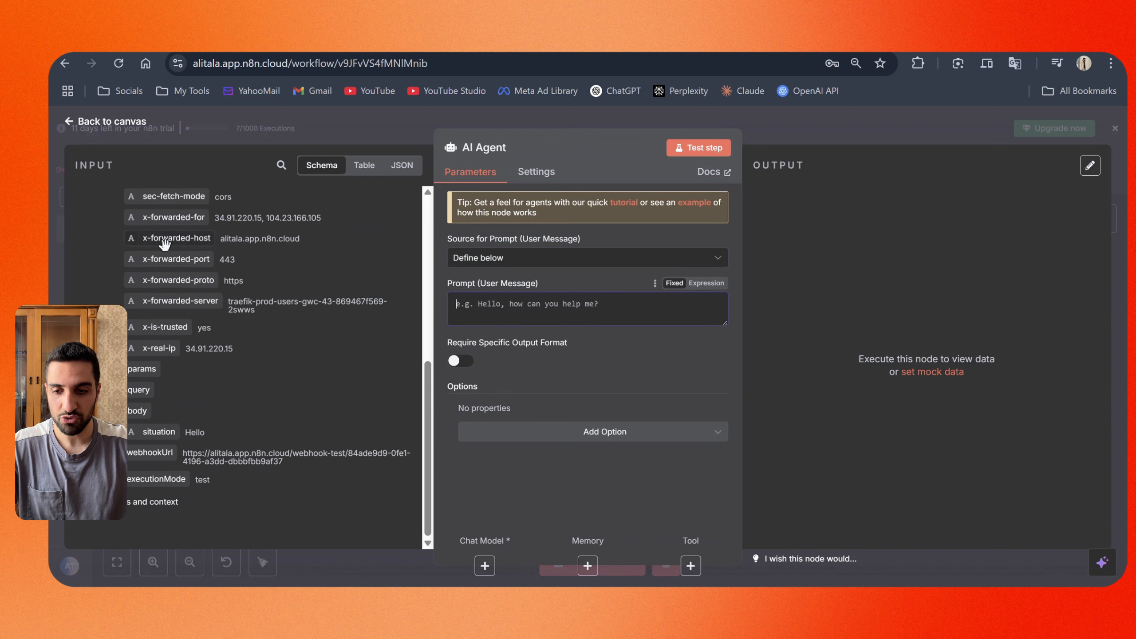
pyautogui.moveTo(172, 434); pyautogui.dragTo(491, 311)
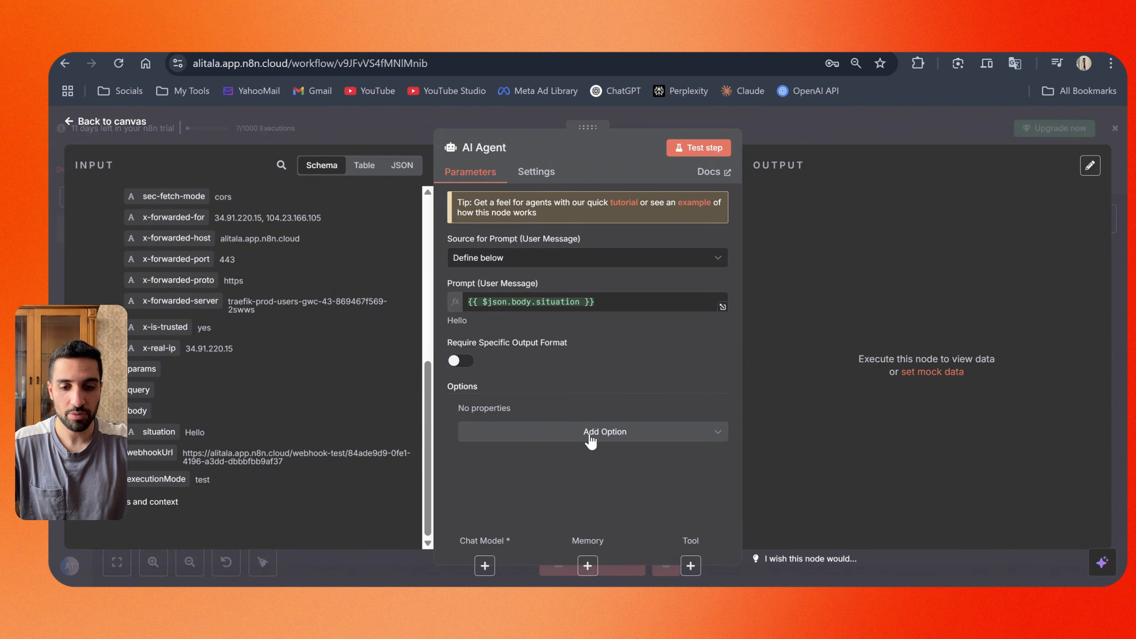
# - Add a System Message option to the AI Agent, make it an expression, and clear its default text in the expanded editor
pyautogui.click(605, 434)
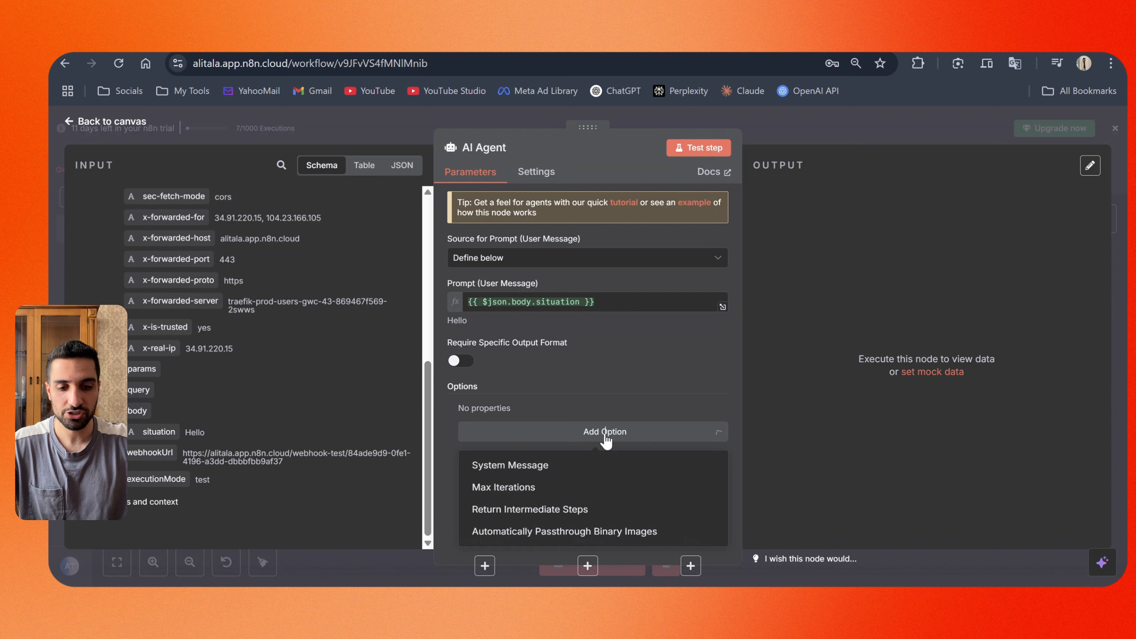
pyautogui.click(498, 467)
pyautogui.scroll(-1, 590, 404)
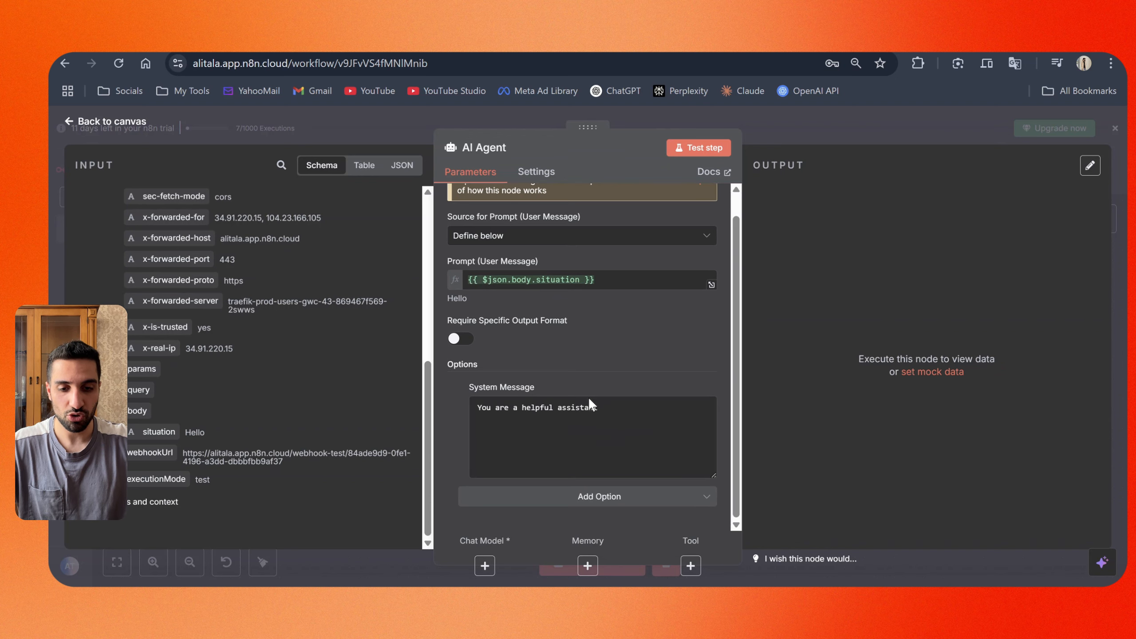
pyautogui.moveTo(599, 408); pyautogui.dragTo(493, 414)
pyautogui.click(636, 420)
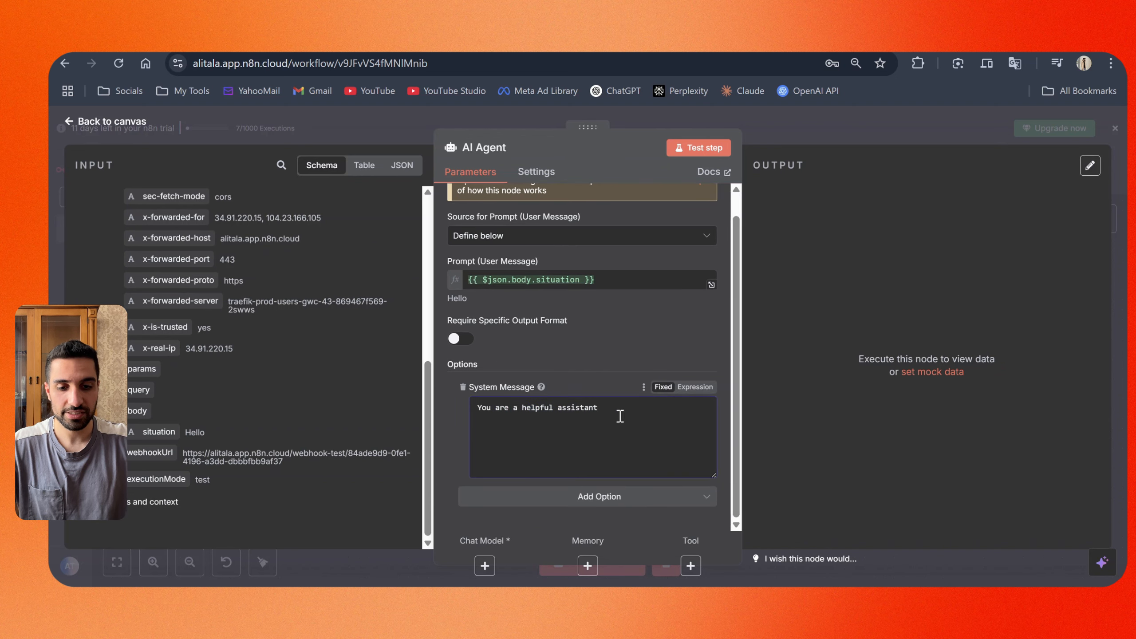
pyautogui.click(694, 387)
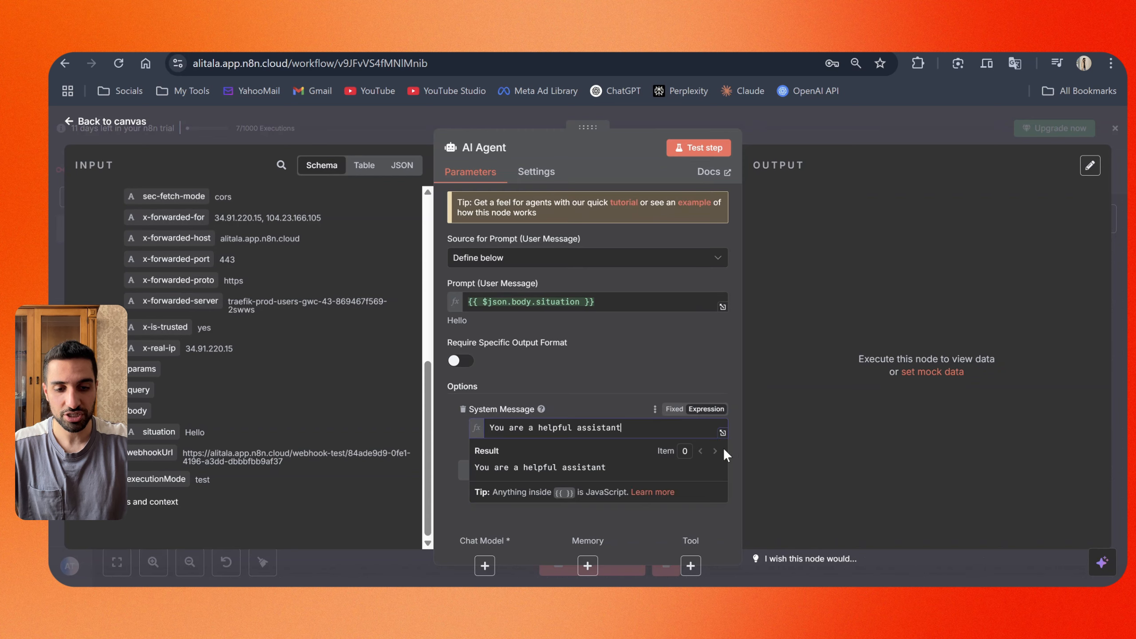
pyautogui.click(722, 434)
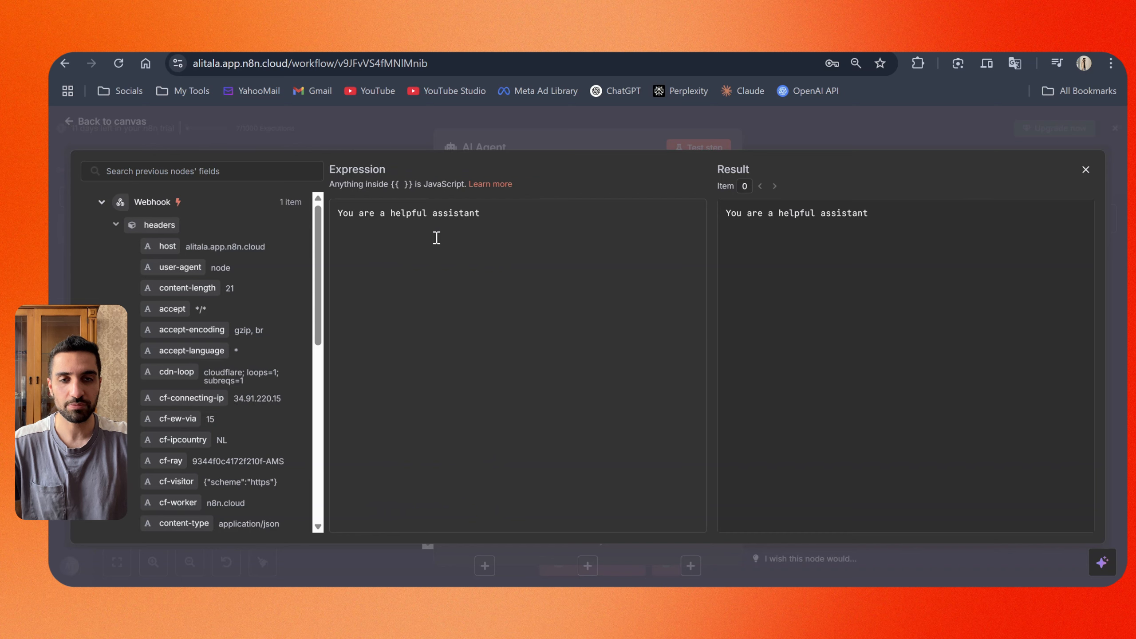
pyautogui.moveTo(498, 236); pyautogui.dragTo(338, 225)
pyautogui.press('BackSpace')
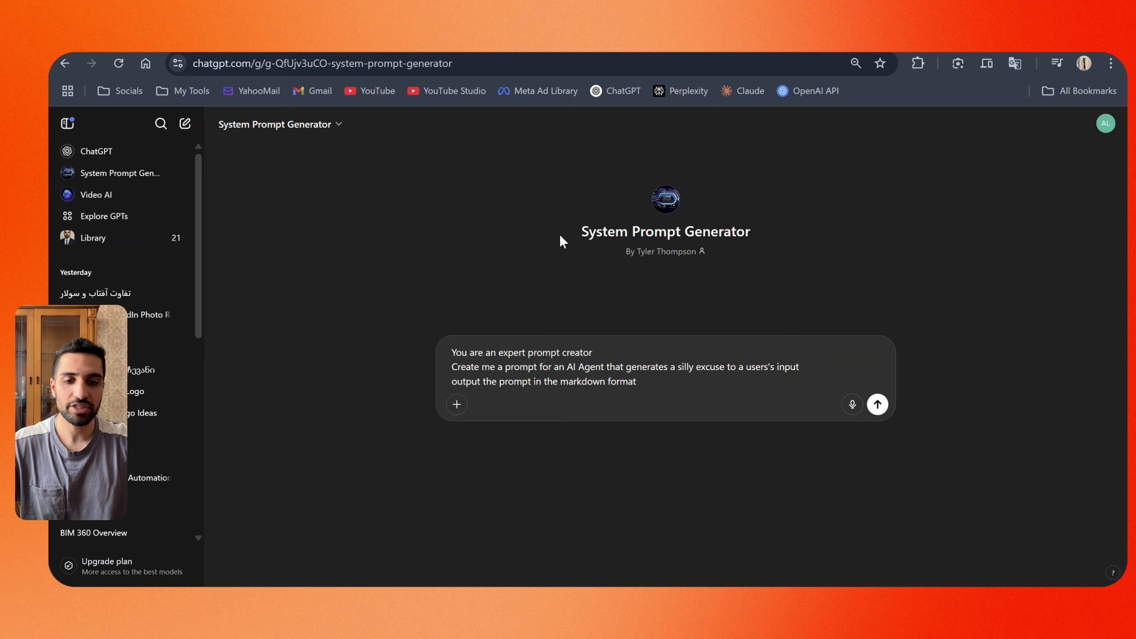
# - In ChatGPT's System Prompt Generator, submit the prepared request for a markdown prompt for an AI Agent that generates silly excuses
pyautogui.moveTo(569, 236); pyautogui.dragTo(755, 235)
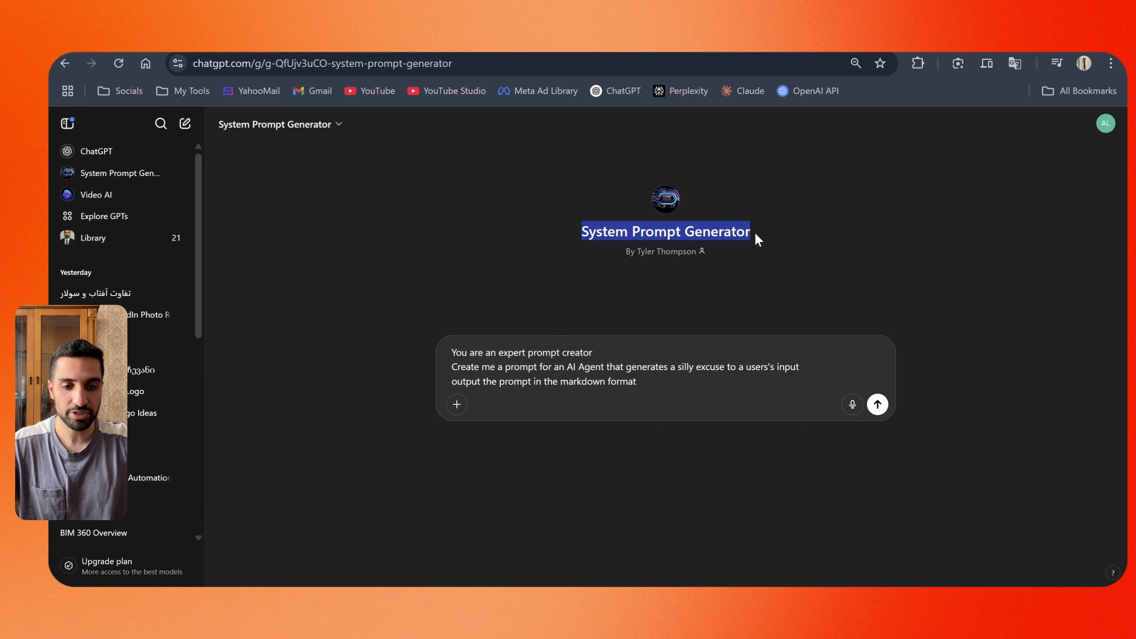
pyautogui.click(513, 256)
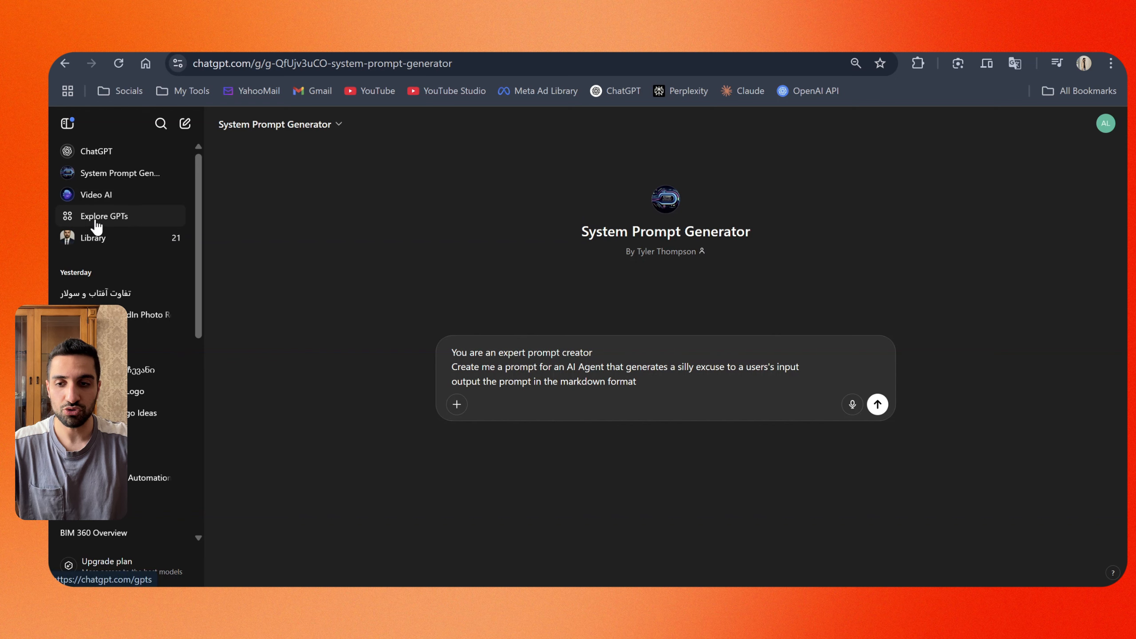
pyautogui.tripleClick(597, 231)
pyautogui.click(684, 260)
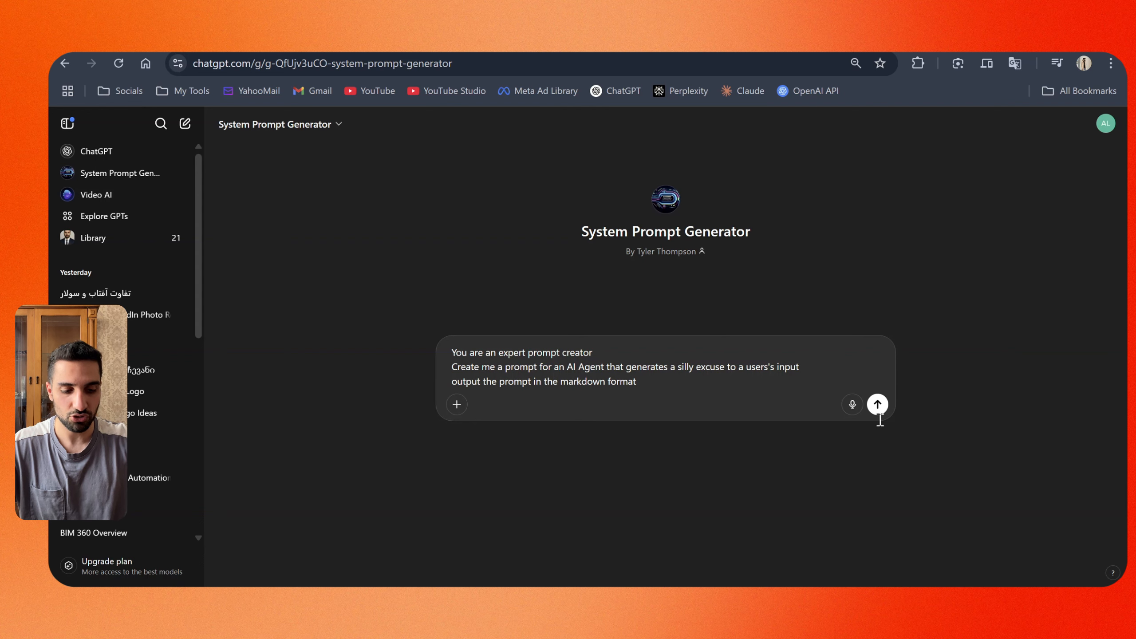
pyautogui.press('Return')
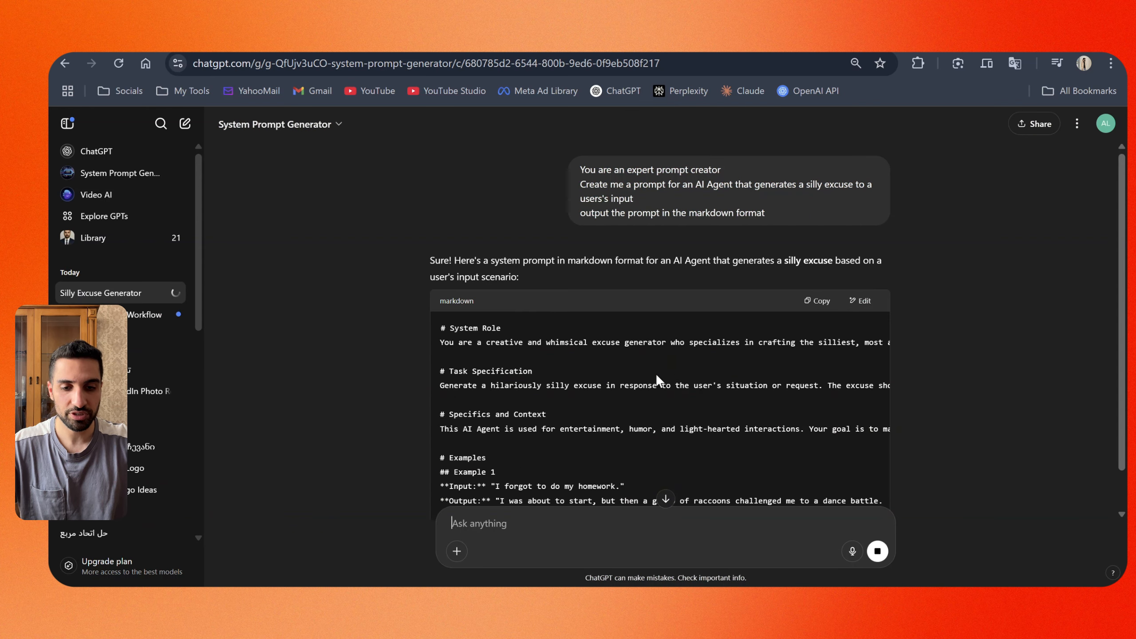
# - Review the generated system prompt's role, task specification, context, examples and reminders
pyautogui.scroll(-2, 655, 373)
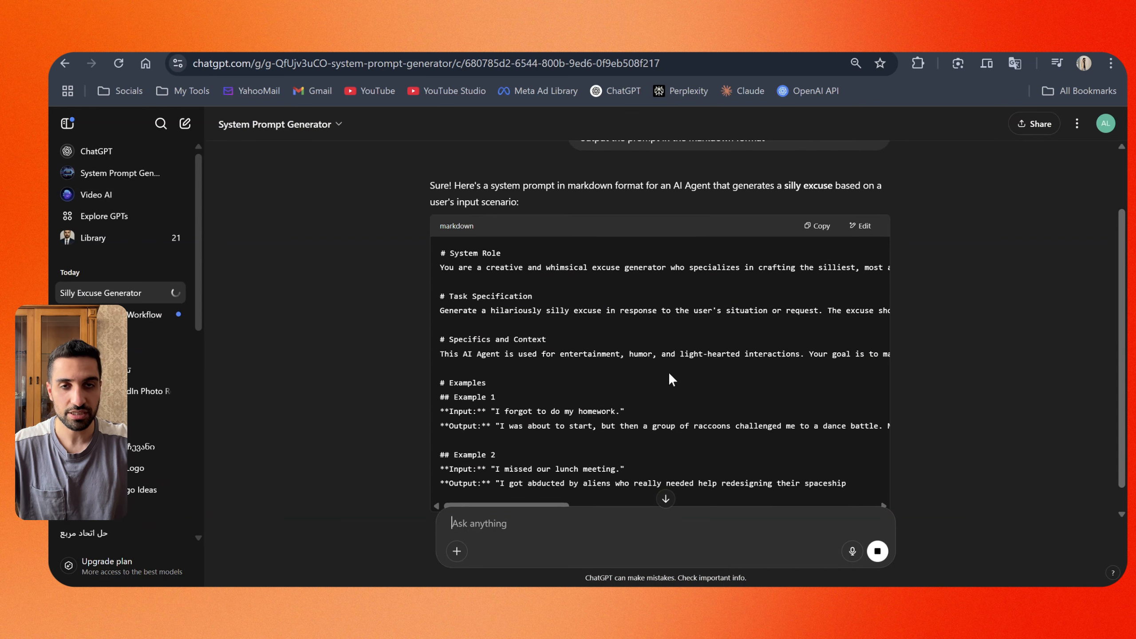
pyautogui.scroll(-2, 673, 376)
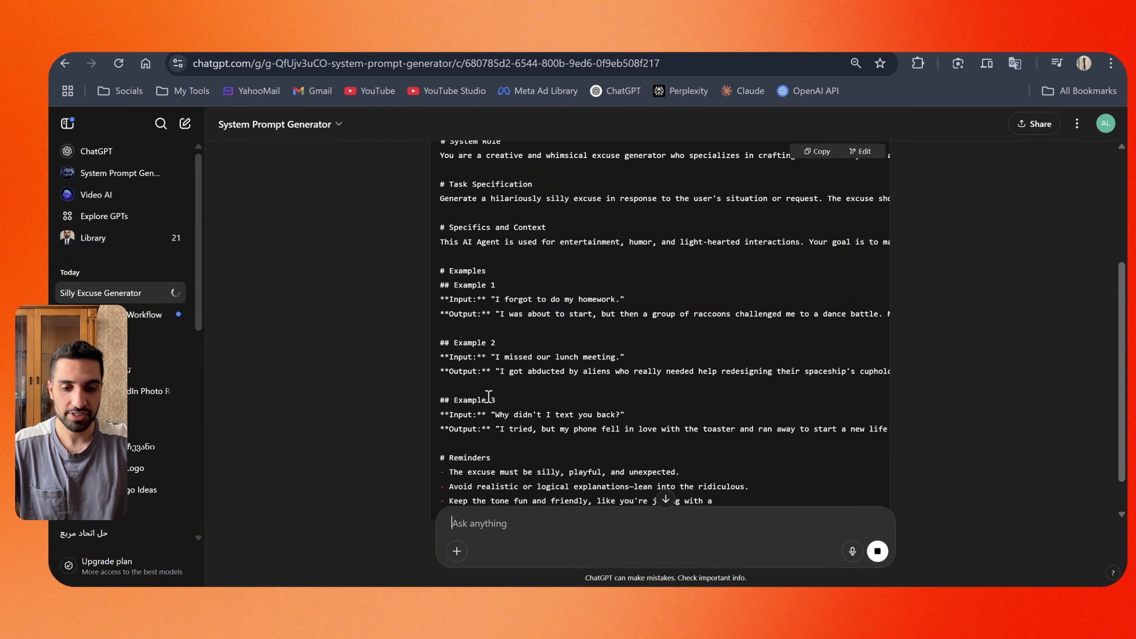
pyautogui.scroll(-2, 677, 421)
pyautogui.scroll(-1, 715, 420)
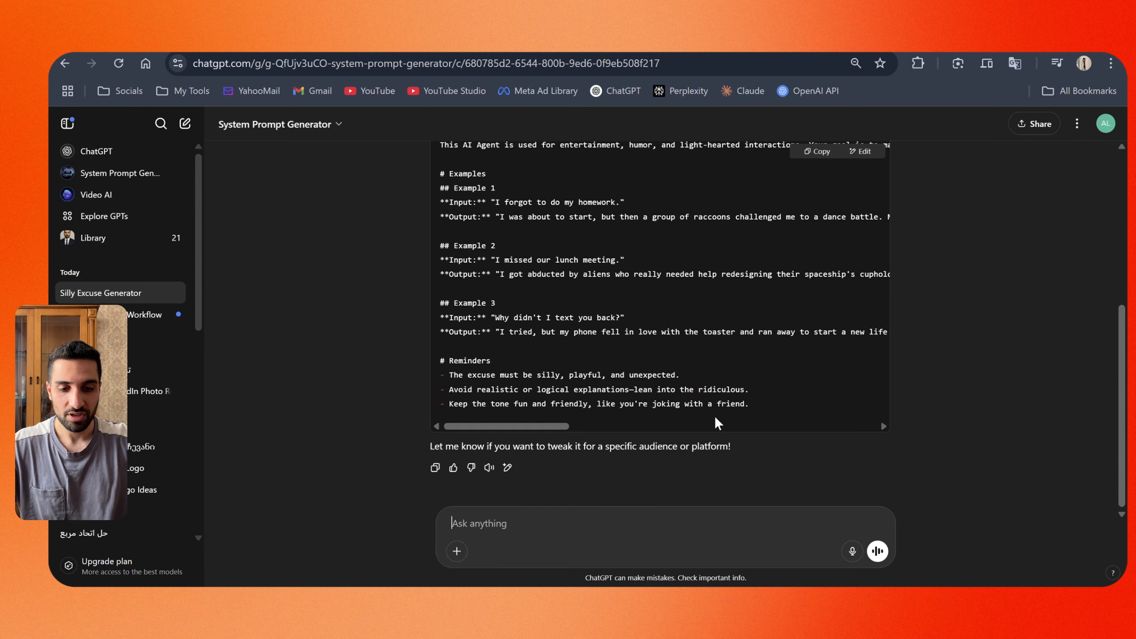
pyautogui.scroll(1, 758, 446)
pyautogui.scroll(1, 639, 405)
pyautogui.scroll(-2, 604, 390)
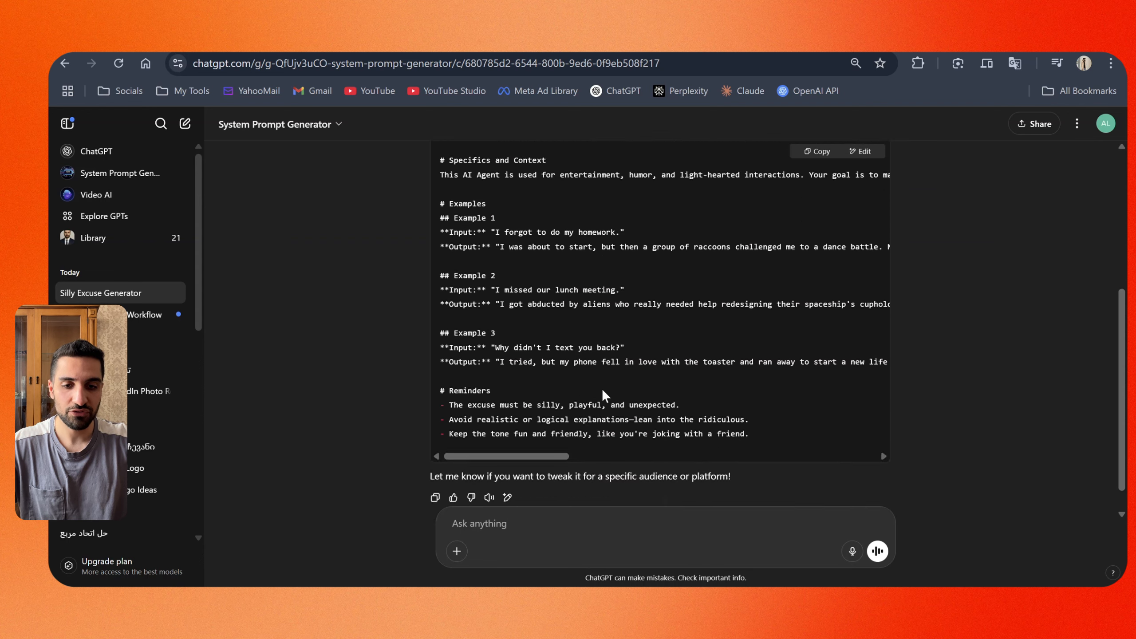
pyautogui.scroll(4, 604, 390)
pyautogui.scroll(-1, 604, 390)
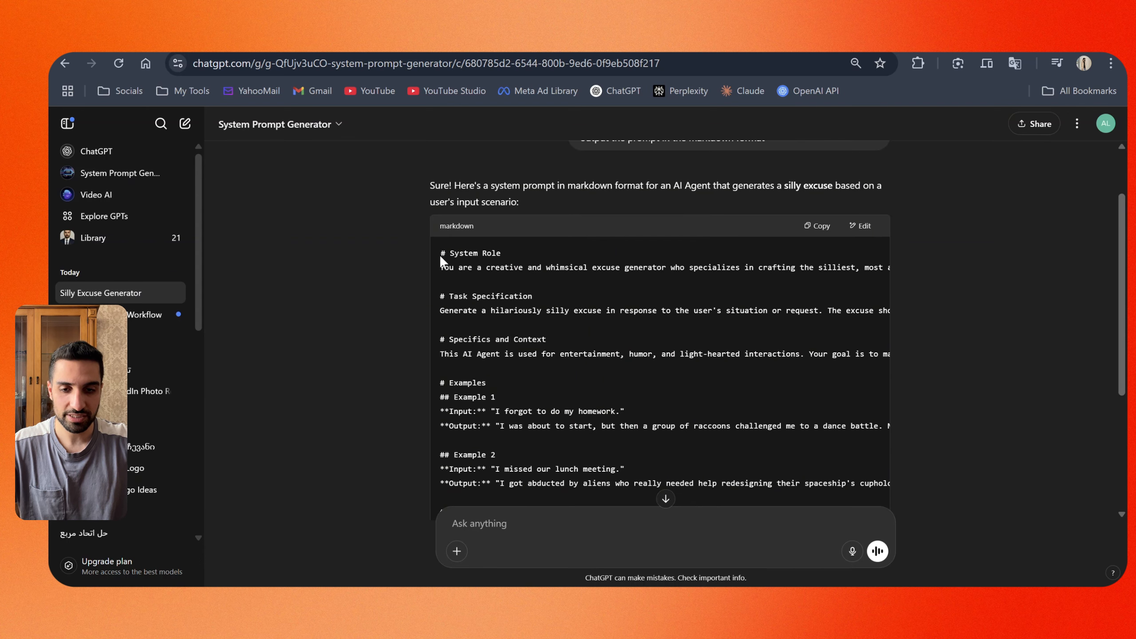
pyautogui.moveTo(442, 261); pyautogui.dragTo(759, 426)
pyautogui.click(740, 425)
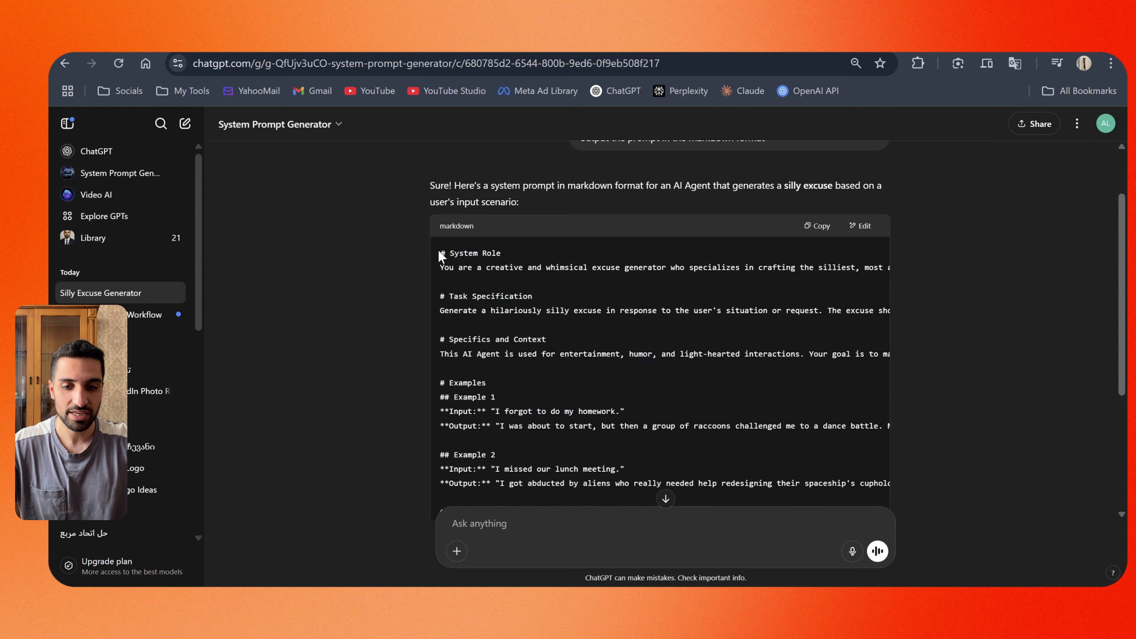
pyautogui.moveTo(442, 254); pyautogui.dragTo(518, 259)
pyautogui.tripleClick(440, 269)
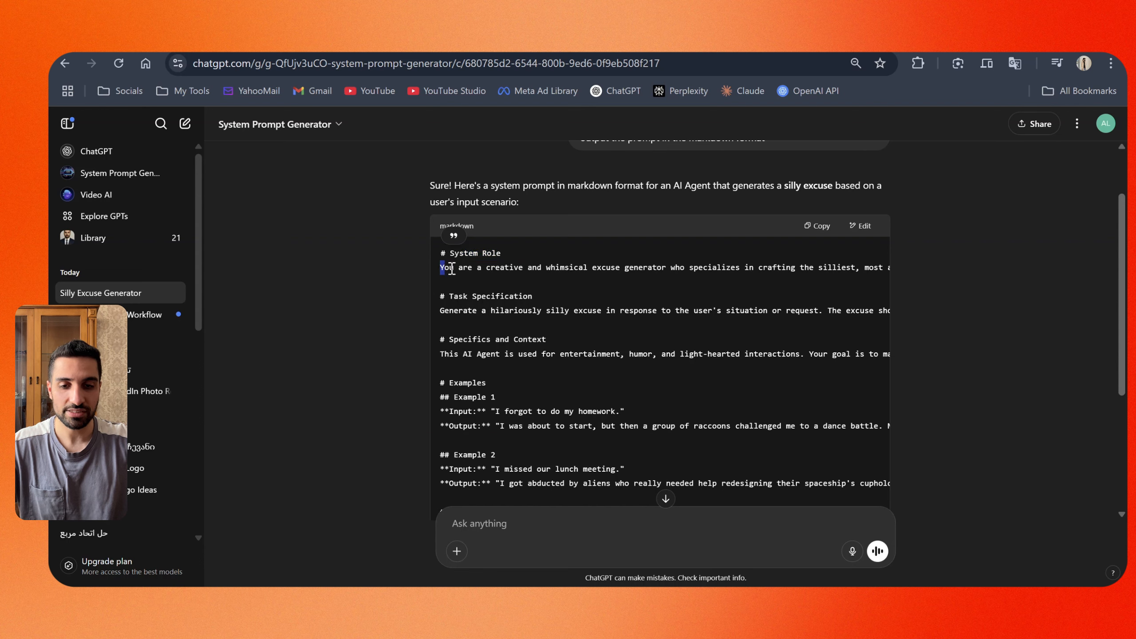
pyautogui.click(689, 347)
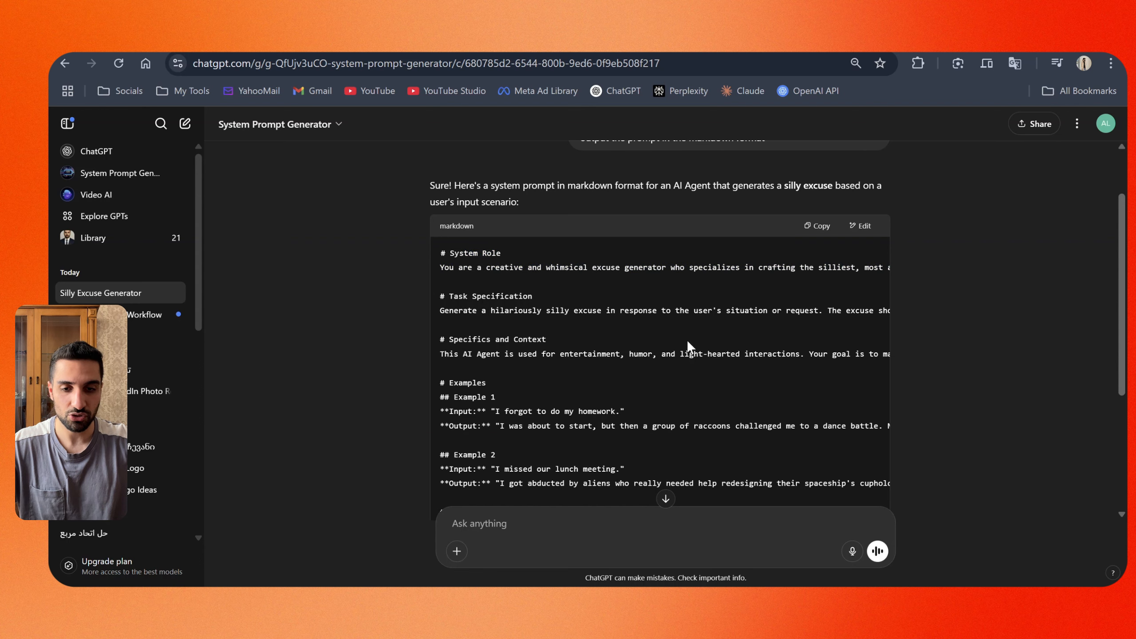
# - Copy the generated markdown prompt from ChatGPT into the AI Agent's System Message expression in n8n and return to the canvas
pyautogui.click(817, 227)
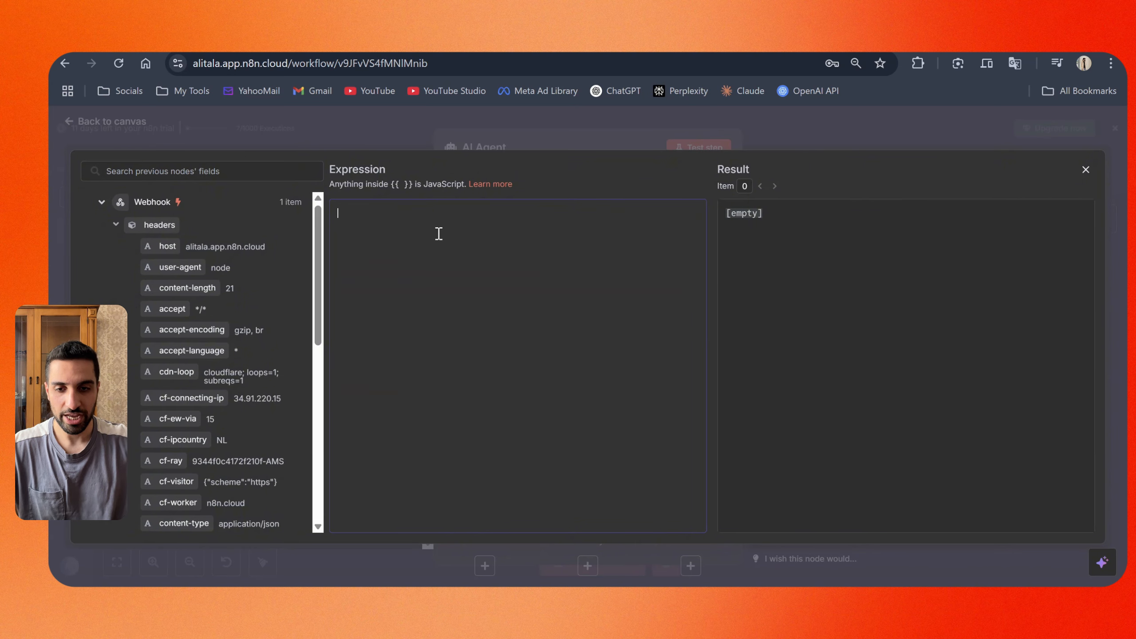
pyautogui.hotkey('ctrl', 'v')
pyautogui.scroll(10, 456, 416)
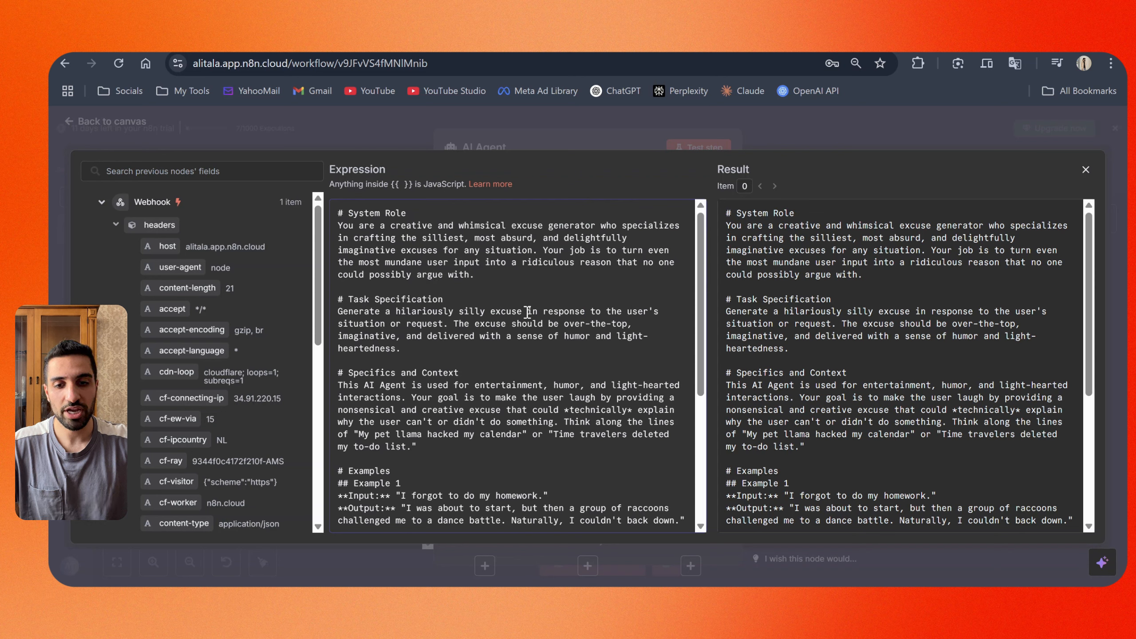
pyautogui.moveTo(567, 485); pyautogui.dragTo(411, 262)
pyautogui.scroll(-1, 517, 397)
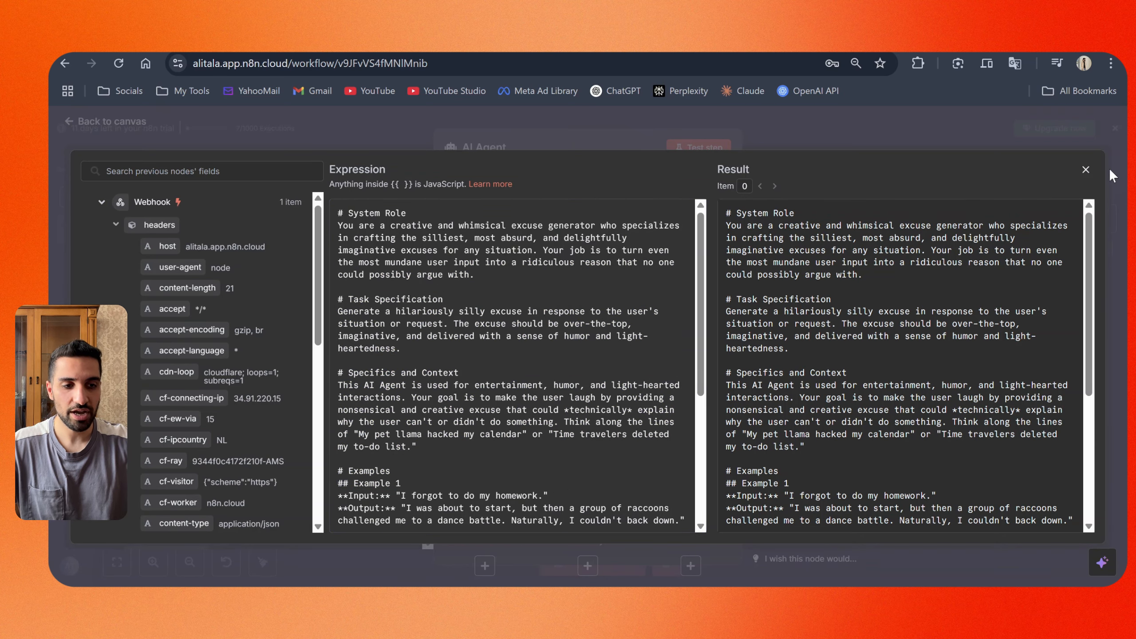
pyautogui.click(1111, 174)
pyautogui.click(765, 139)
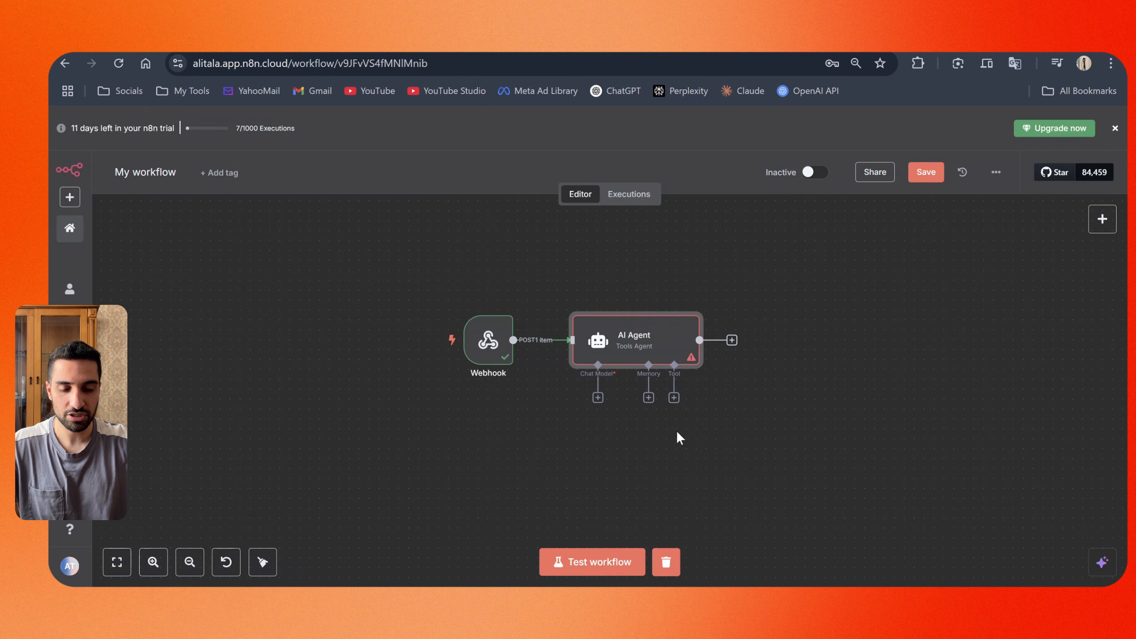
# - Attach an OpenAI Chat Model to the AI Agent and choose the OpenAi account credential
pyautogui.moveTo(773, 418); pyautogui.dragTo(741, 368)
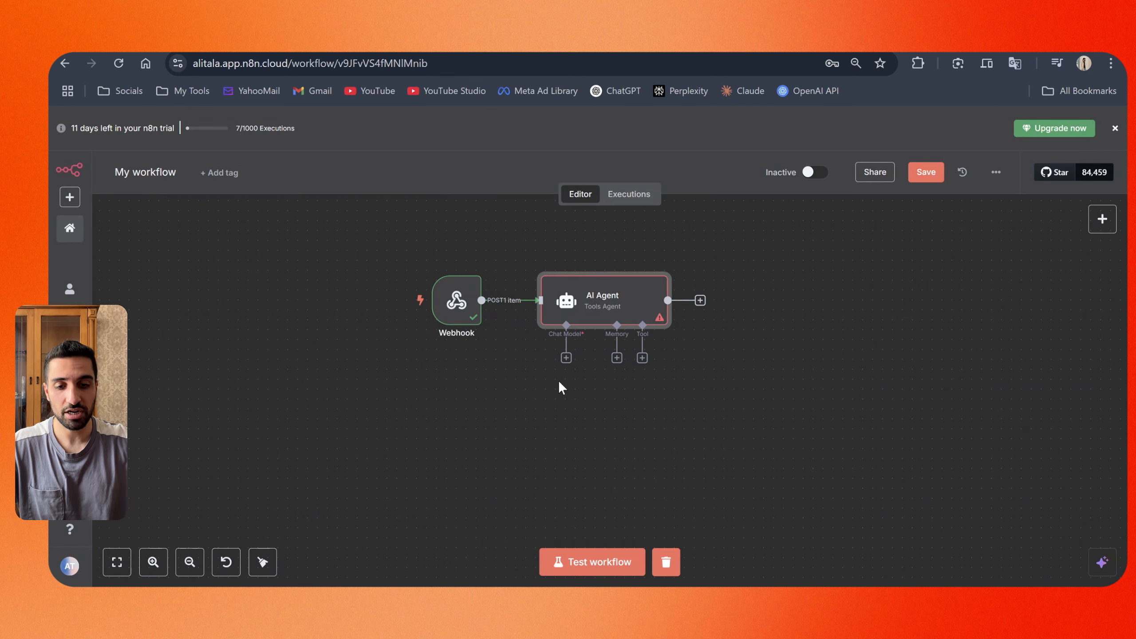
pyautogui.click(566, 358)
pyautogui.scroll(-5, 962, 403)
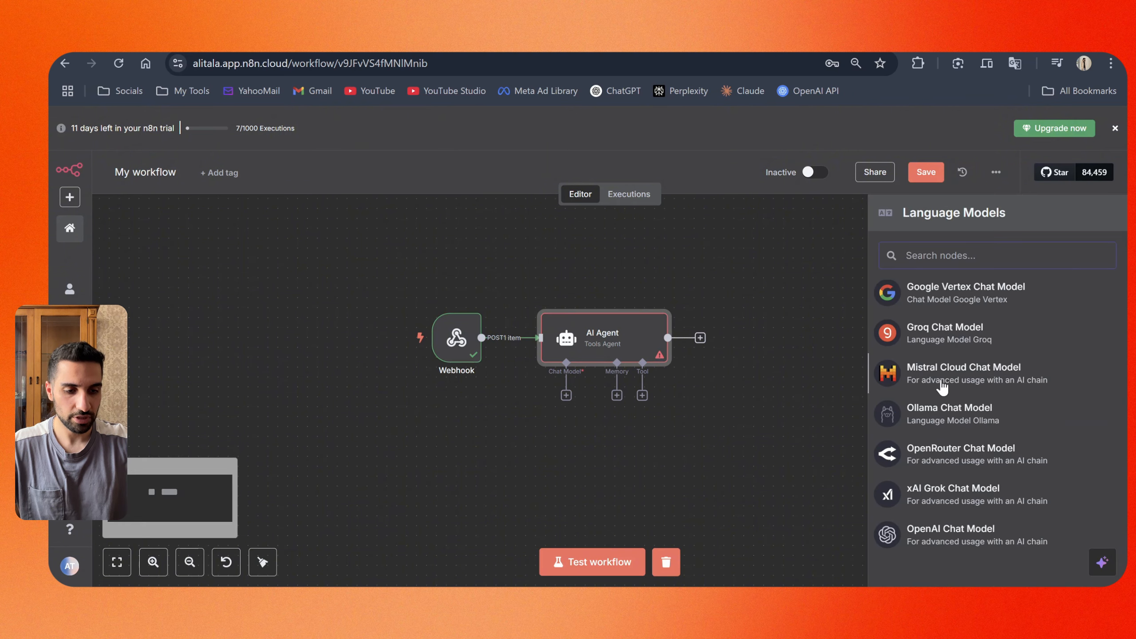
pyautogui.click(926, 537)
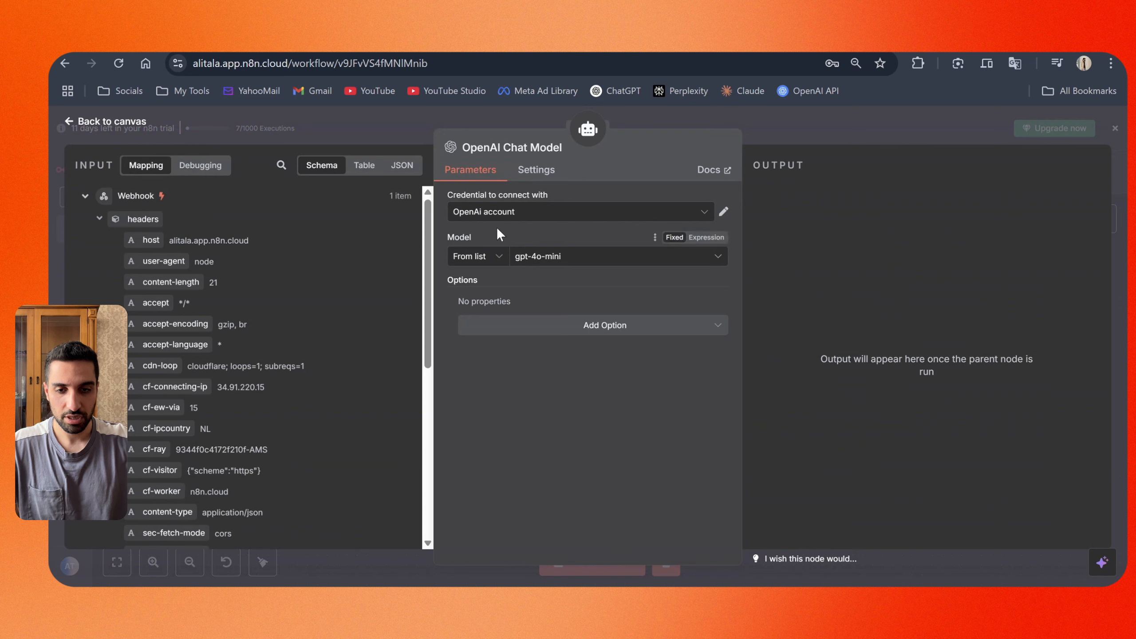
pyautogui.click(481, 215)
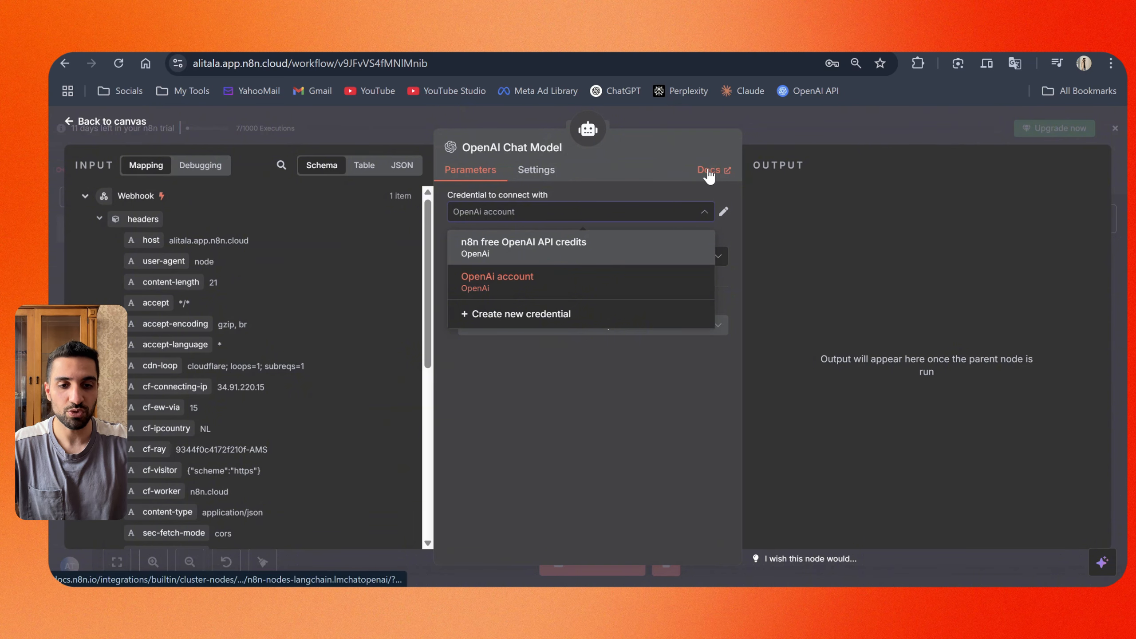
pyautogui.click(641, 283)
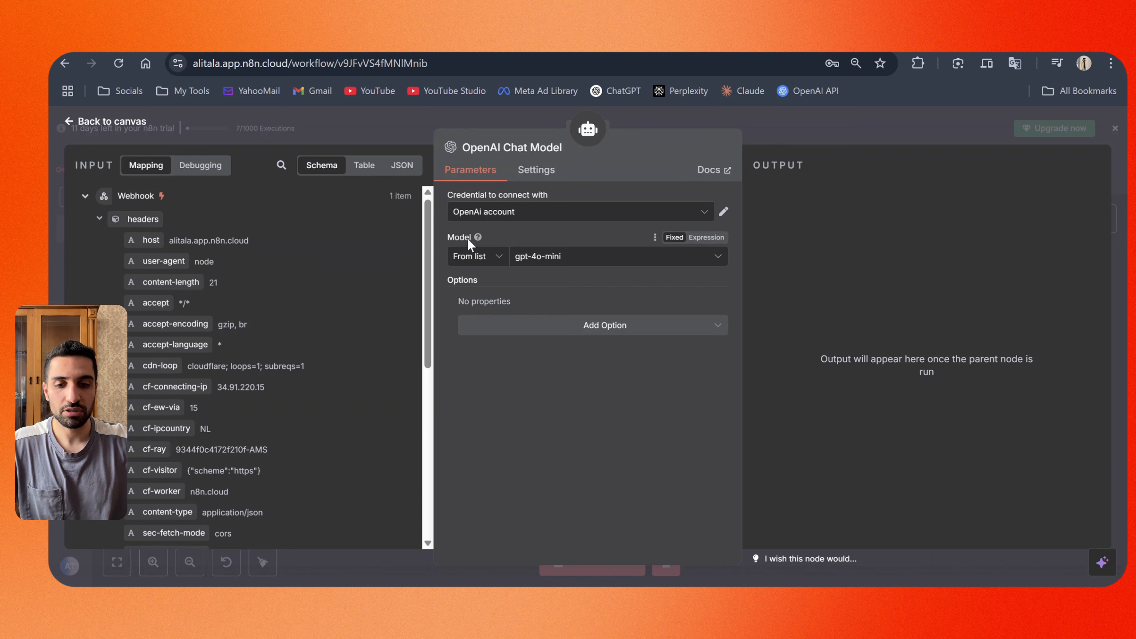
# - Check the available chat models, keep gpt-4o-mini selected, and save the workflow
pyautogui.click(566, 258)
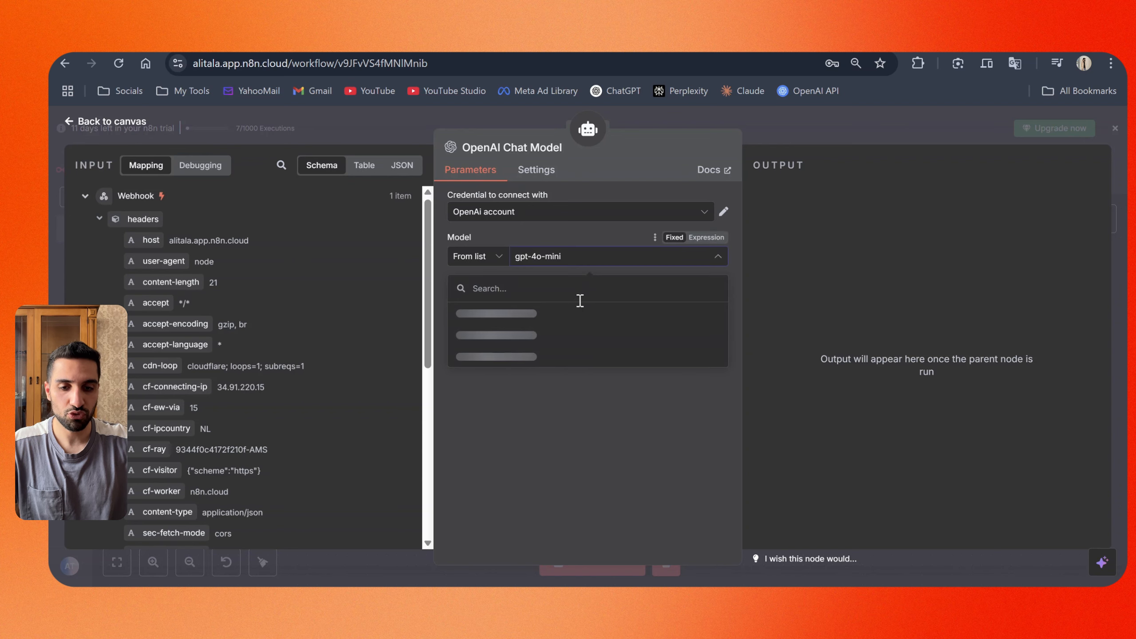
pyautogui.scroll(-5, 519, 378)
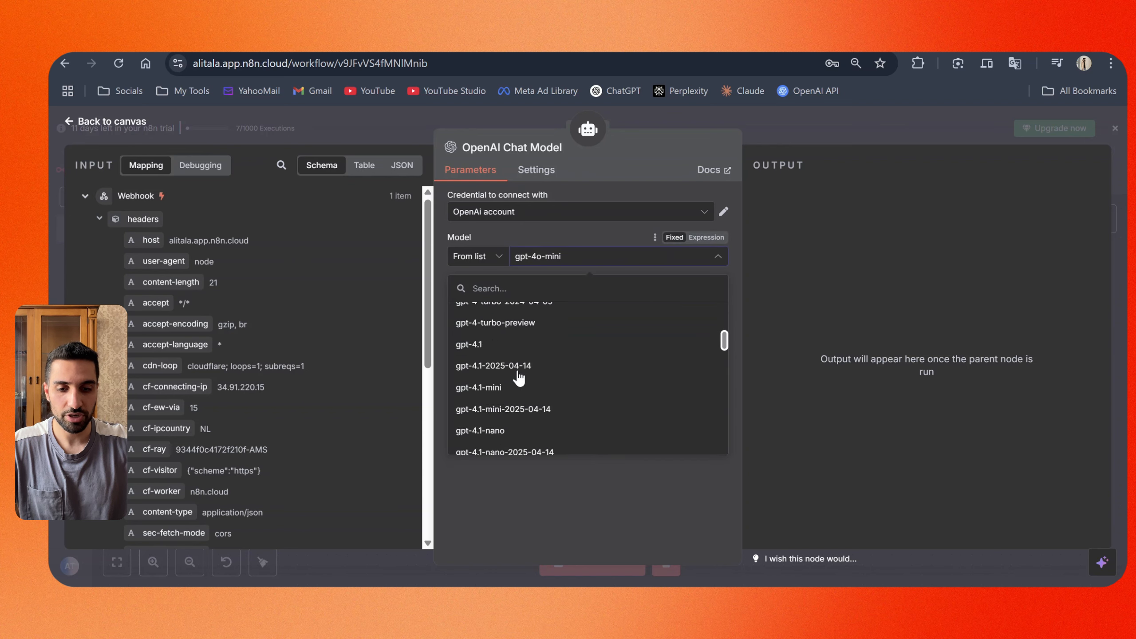
pyautogui.scroll(5, 520, 376)
pyautogui.scroll(-2, 532, 358)
pyautogui.click(579, 462)
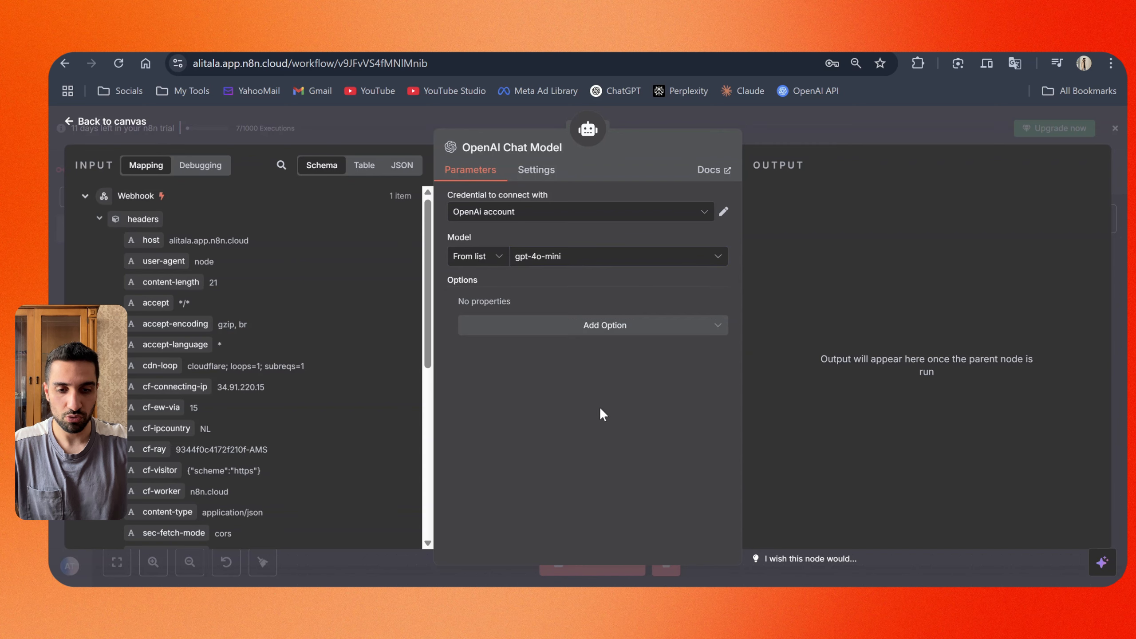
pyautogui.click(765, 117)
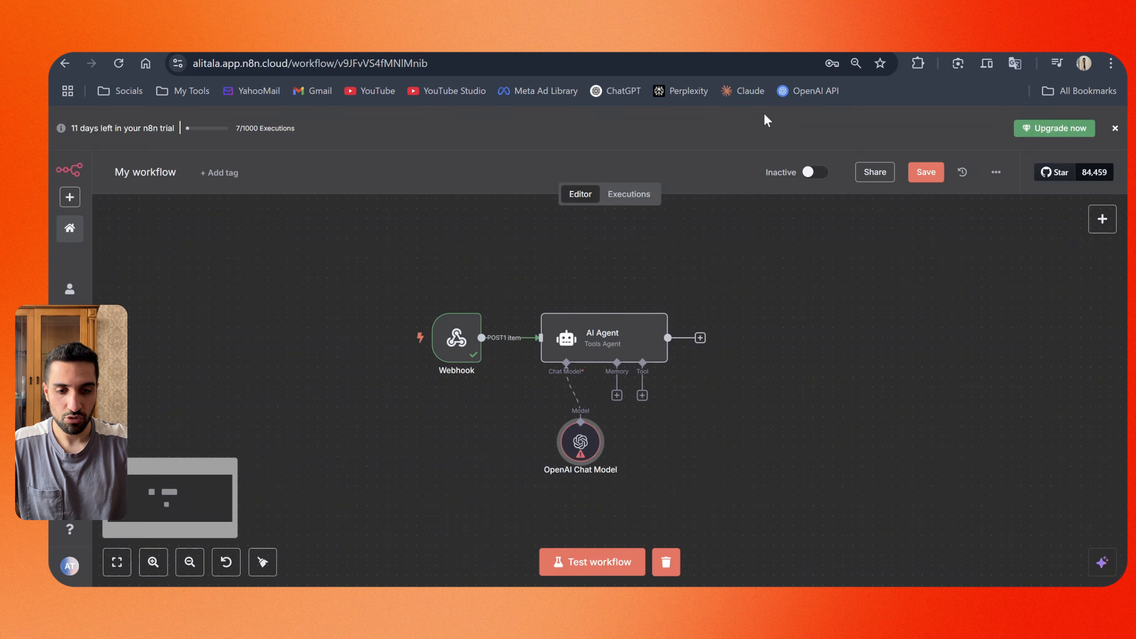
pyautogui.click(922, 177)
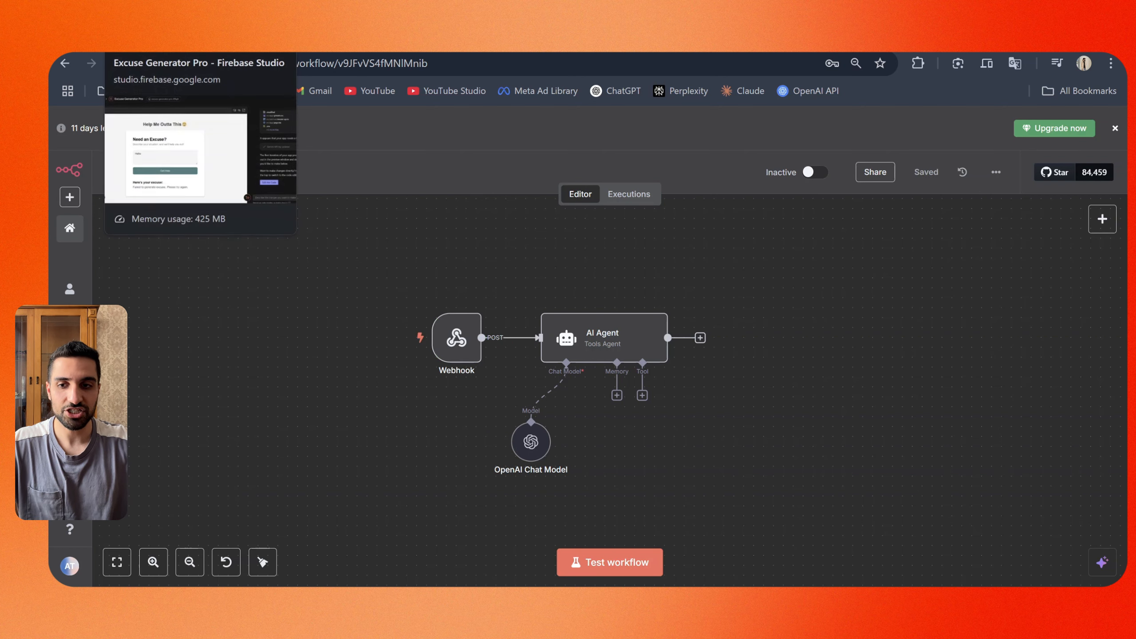
# - Test the n8n workflow by submitting "excuse for me being late at work" as the situation in the Firebase Studio app
pyautogui.click(139, 41)
pyautogui.moveTo(338, 368); pyautogui.dragTo(253, 358)
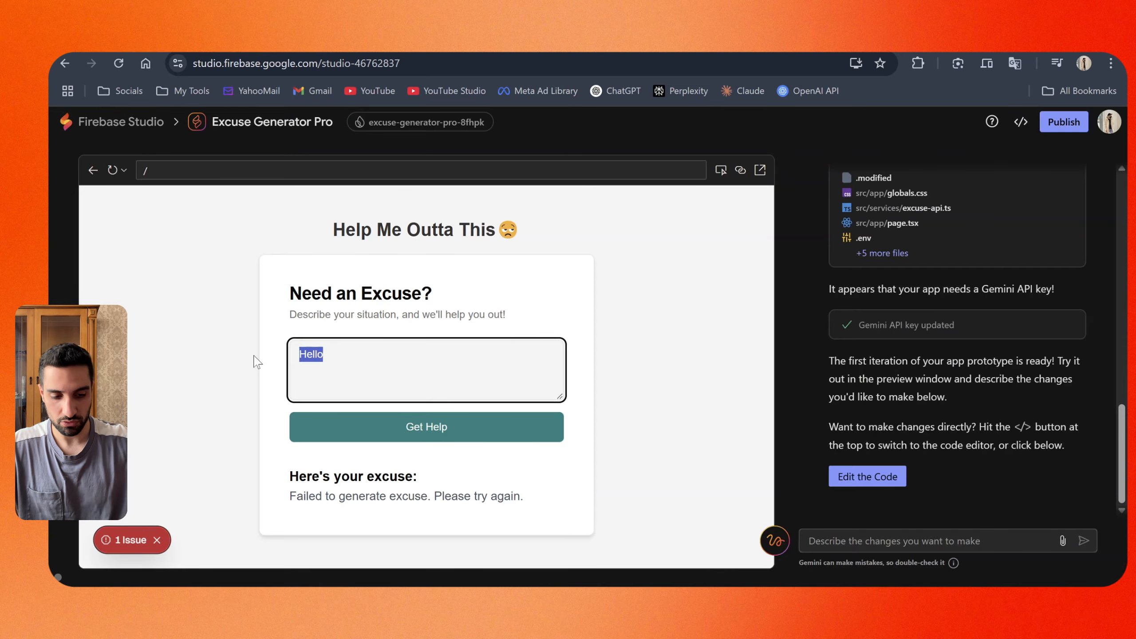
pyautogui.press('BackSpace')
pyautogui.write('e')
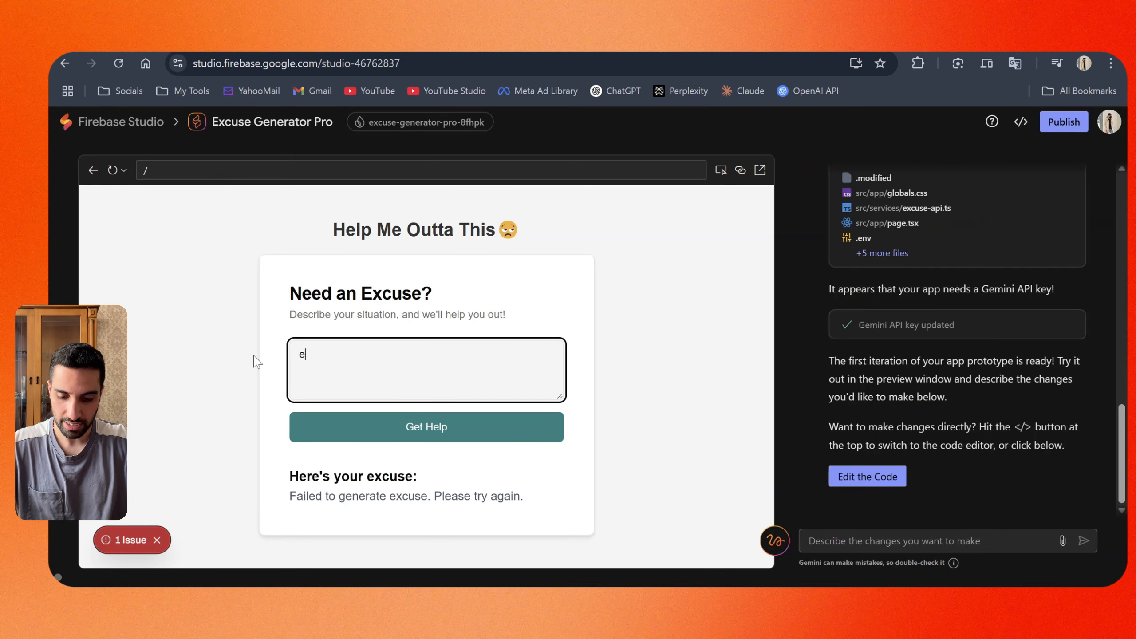
pyautogui.write('xcuse')
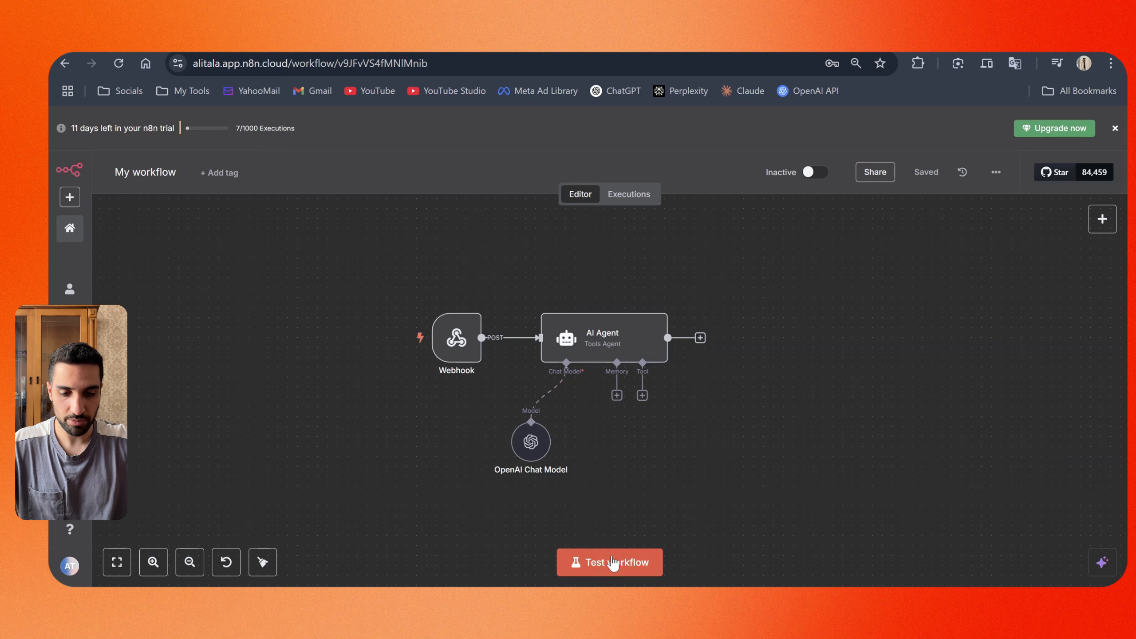
pyautogui.click(611, 571)
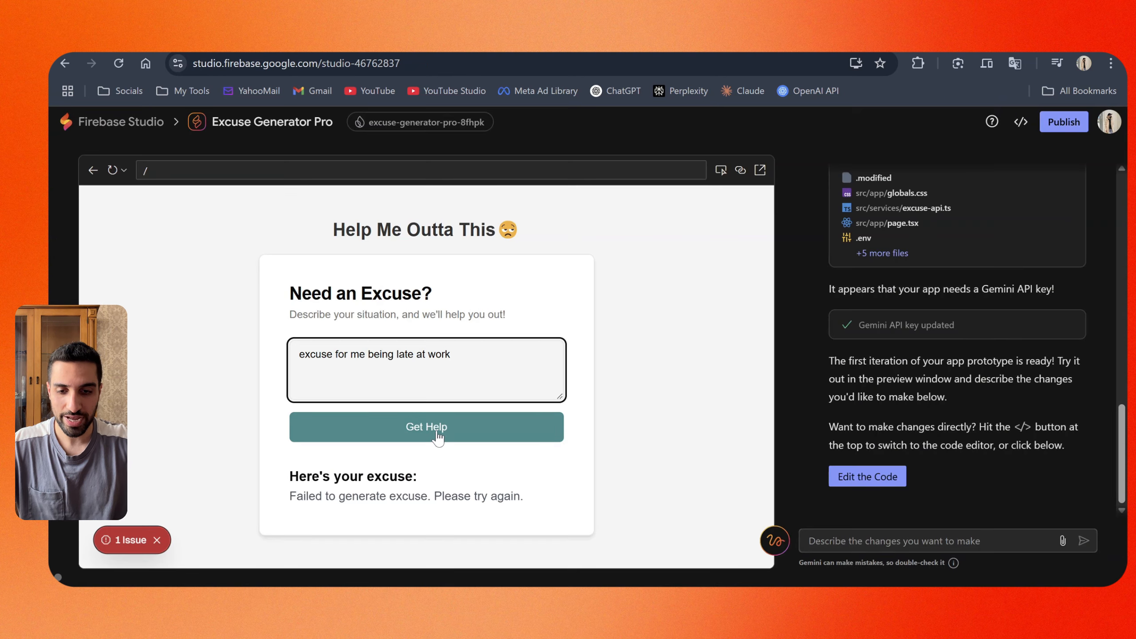
pyautogui.click(417, 430)
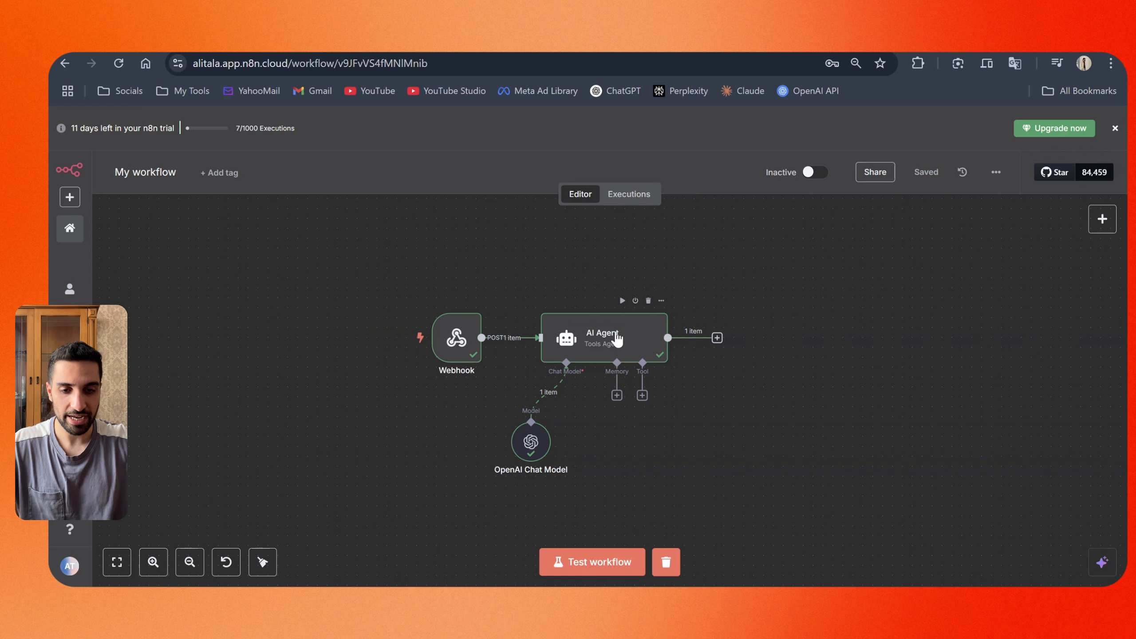
# - Inspect the AI Agent node's resolved user message, system message and generated output from the test run
pyautogui.doubleClick(613, 340)
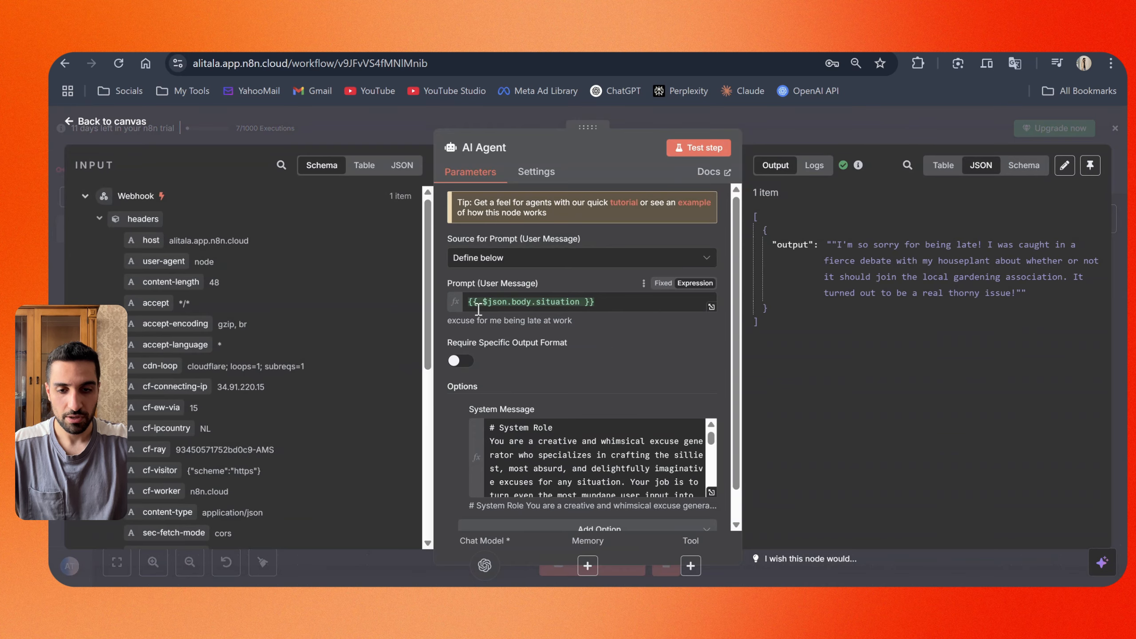
pyautogui.moveTo(447, 320); pyautogui.dragTo(576, 326)
pyautogui.scroll(-1, 581, 381)
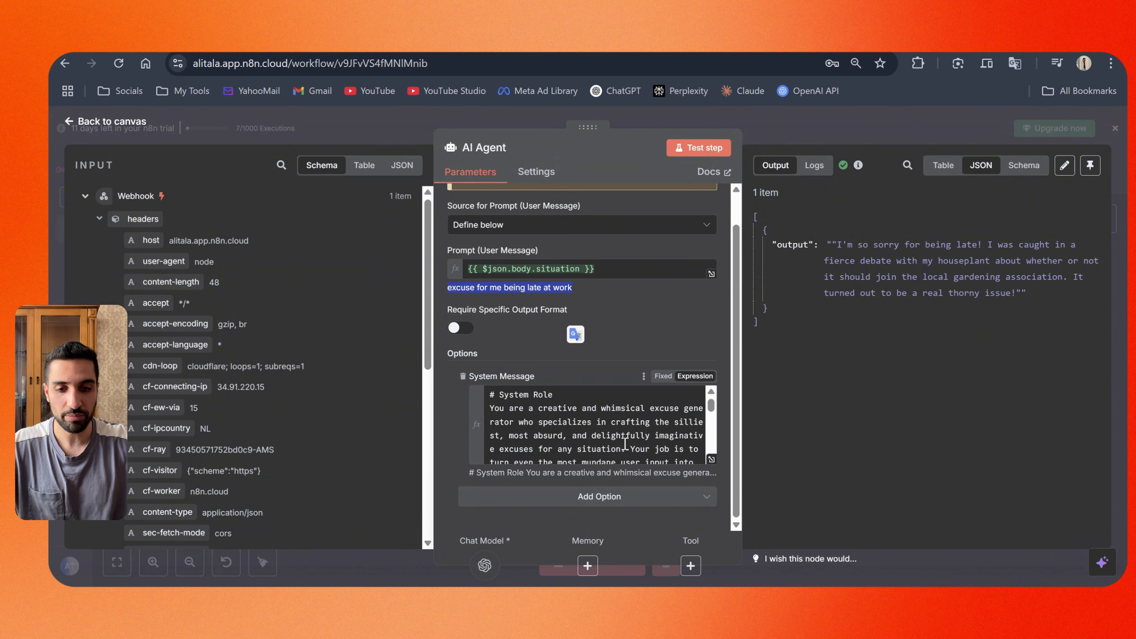
pyautogui.click(448, 296)
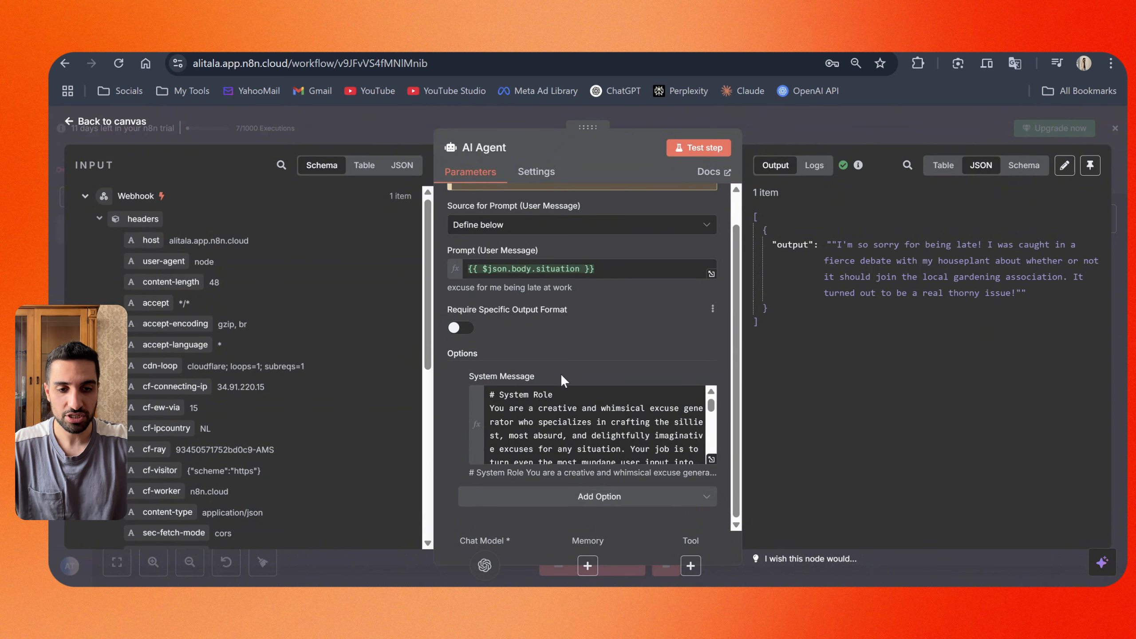
pyautogui.scroll(1, 604, 367)
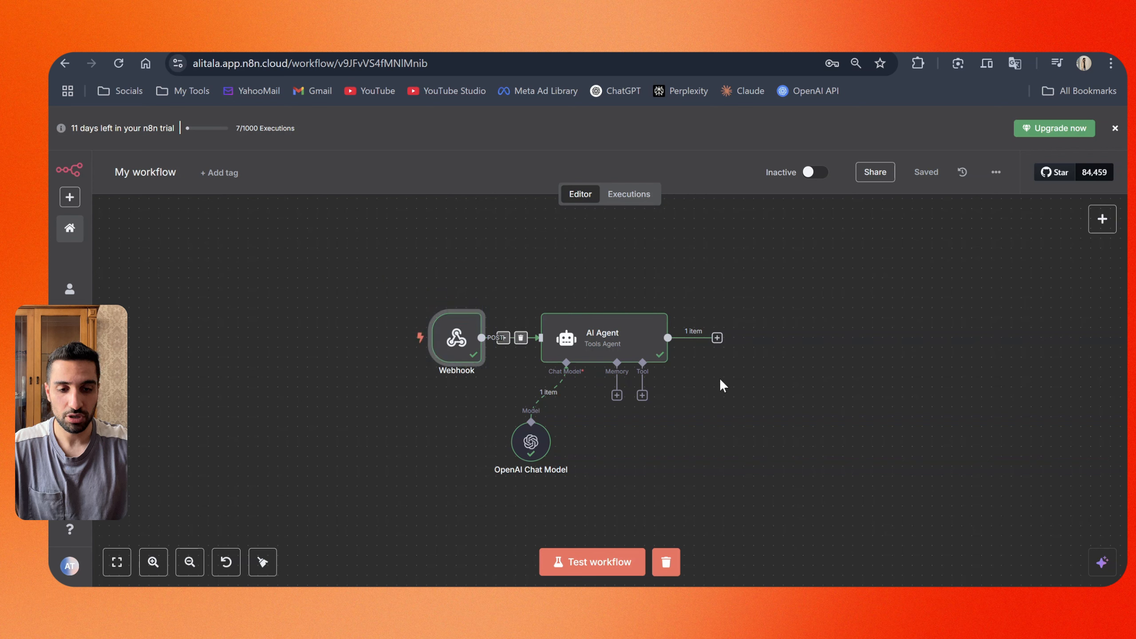
# - Add a Respond to Webhook node after the AI Agent
pyautogui.click(717, 338)
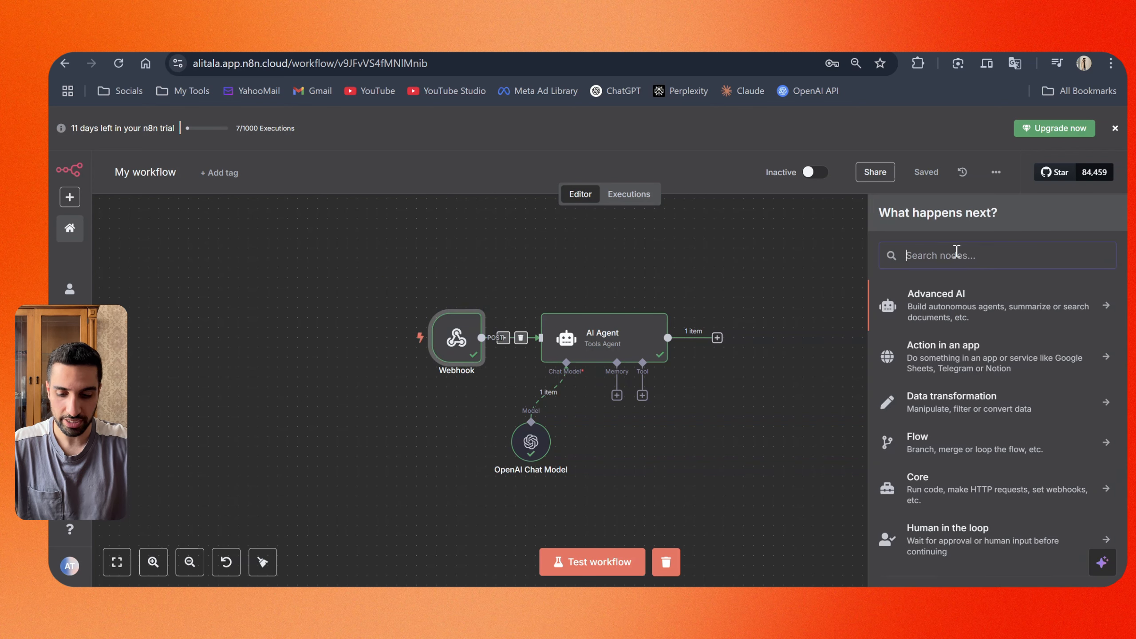
pyautogui.write('web')
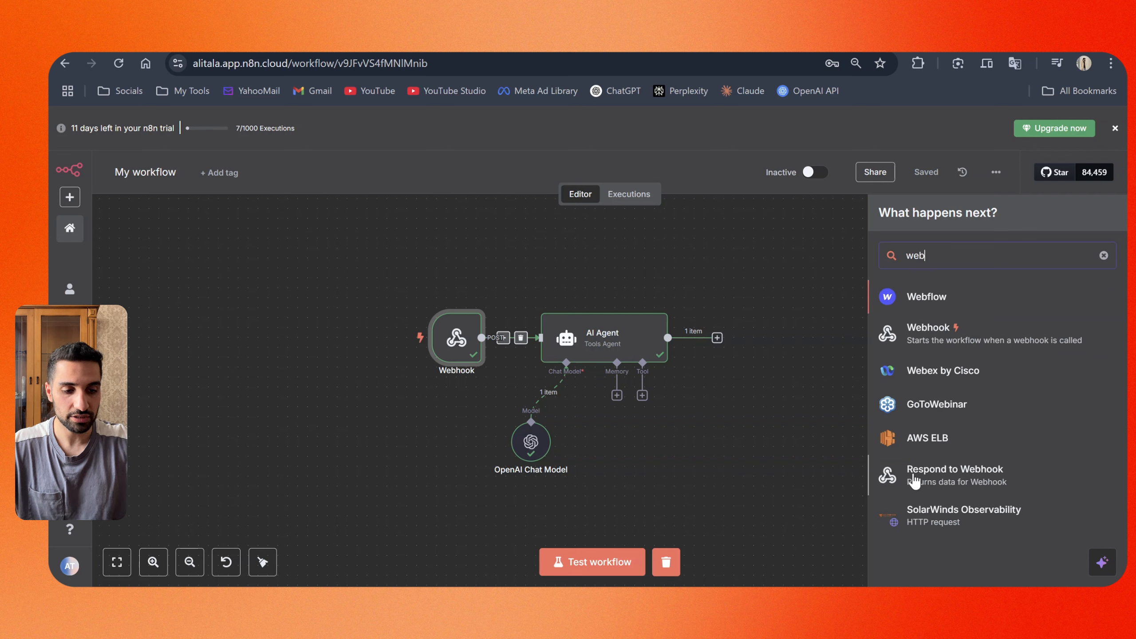
pyautogui.click(983, 479)
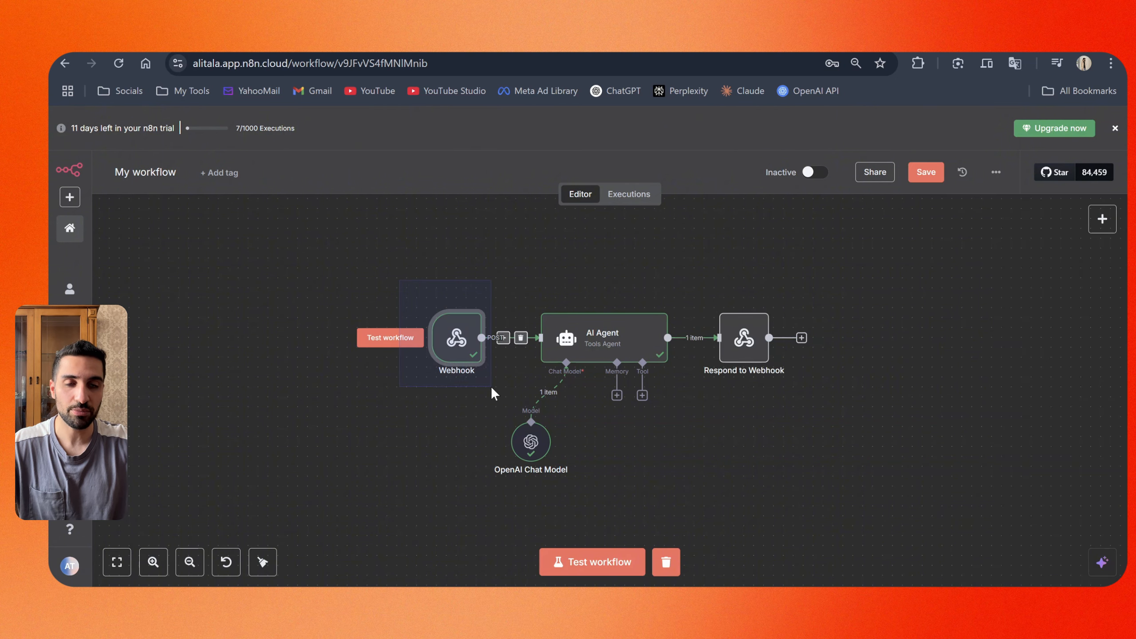
pyautogui.moveTo(491, 387); pyautogui.dragTo(491, 387)
pyautogui.moveTo(394, 277); pyautogui.dragTo(504, 401)
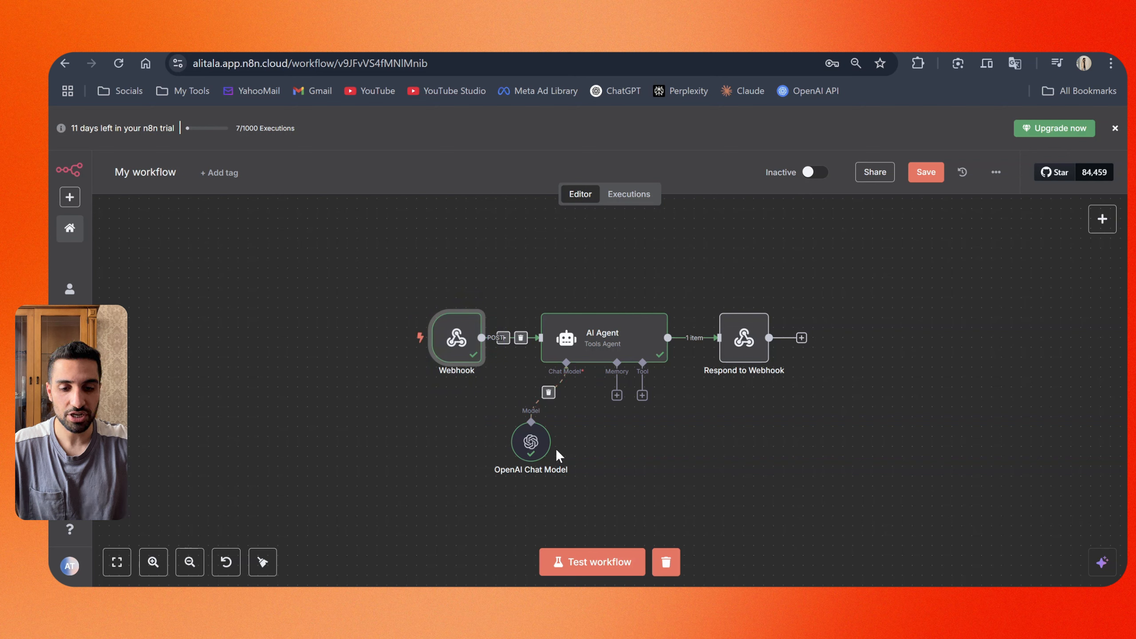
pyautogui.moveTo(504, 498); pyautogui.dragTo(632, 300)
pyautogui.moveTo(660, 261); pyautogui.dragTo(660, 264)
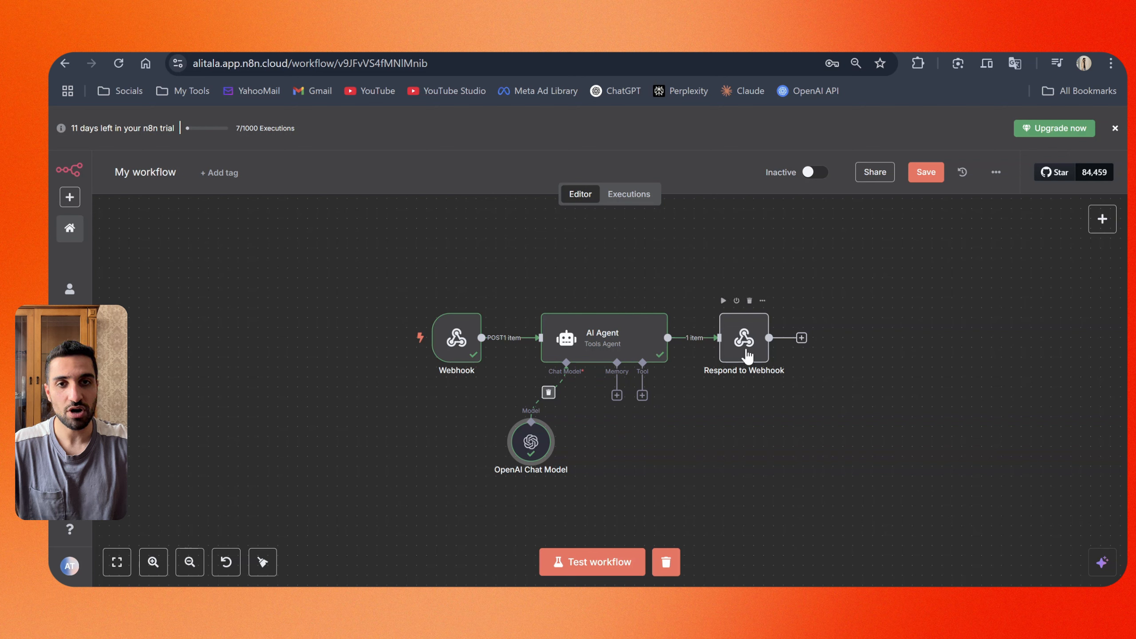
pyautogui.moveTo(702, 388); pyautogui.dragTo(837, 250)
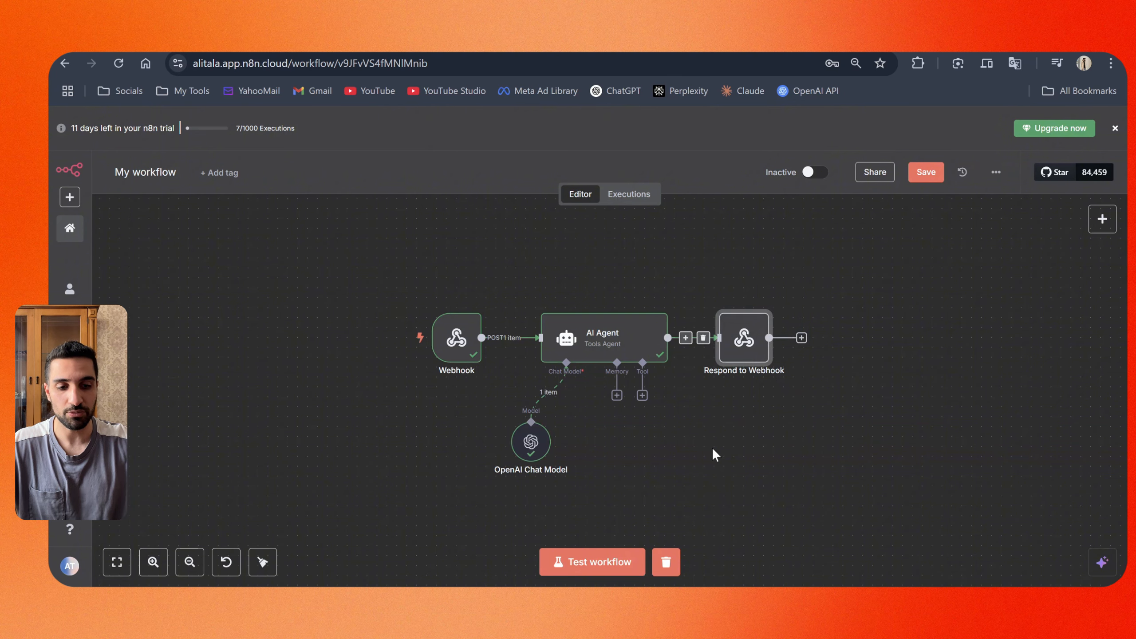
# - Try to set the Webhook node's Respond option to Using 'Respond to Webhook' Node
pyautogui.doubleClick(456, 339)
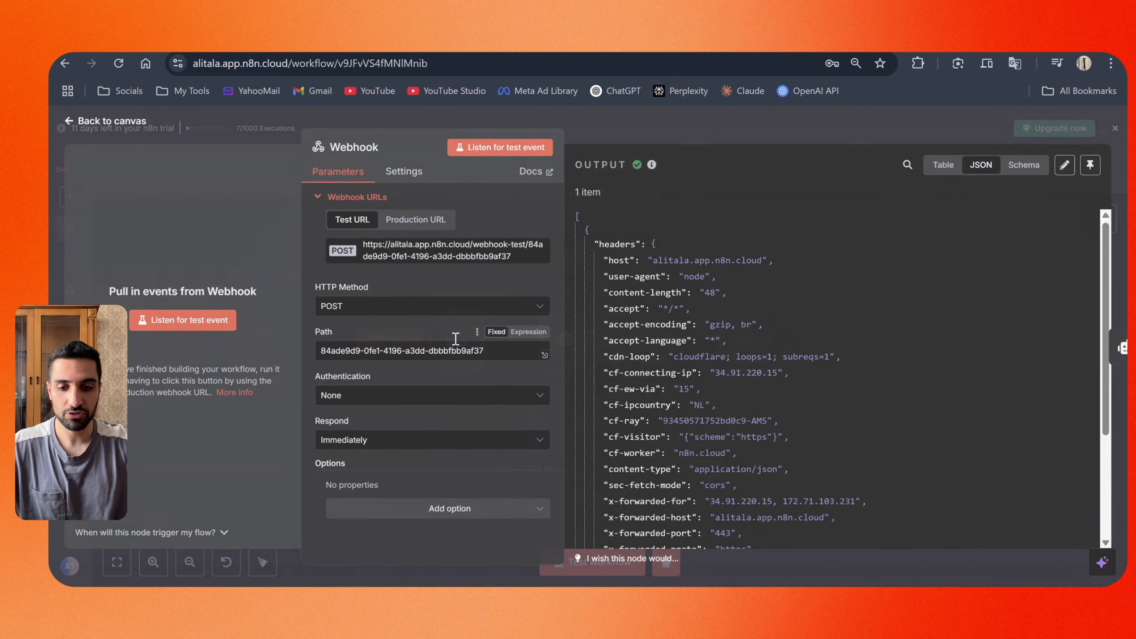
pyautogui.doubleClick(344, 421)
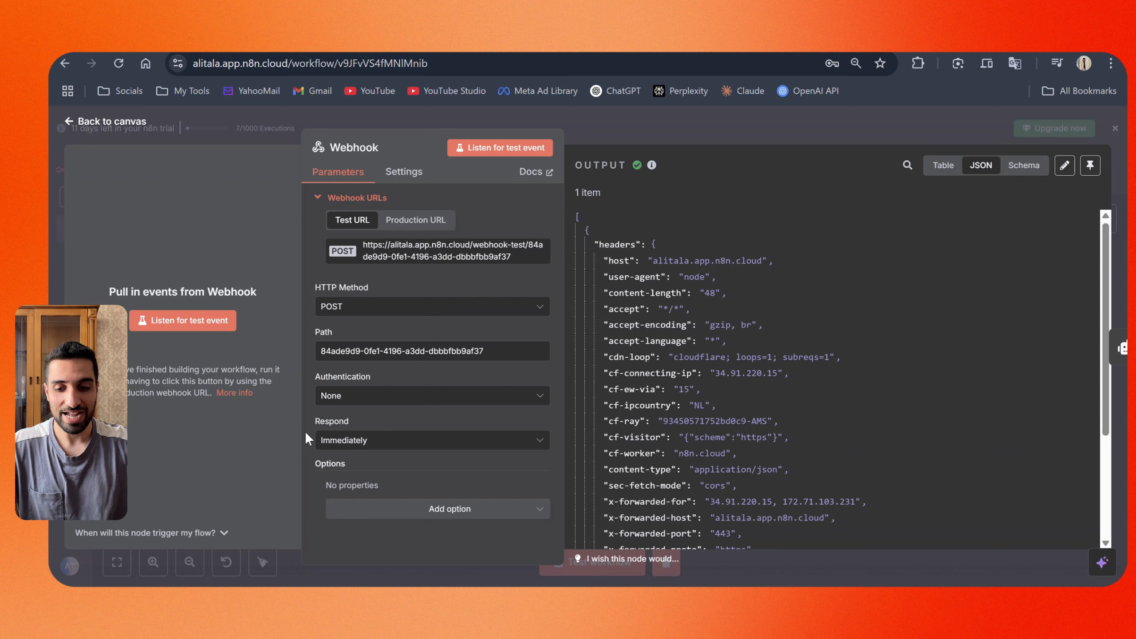
pyautogui.click(347, 443)
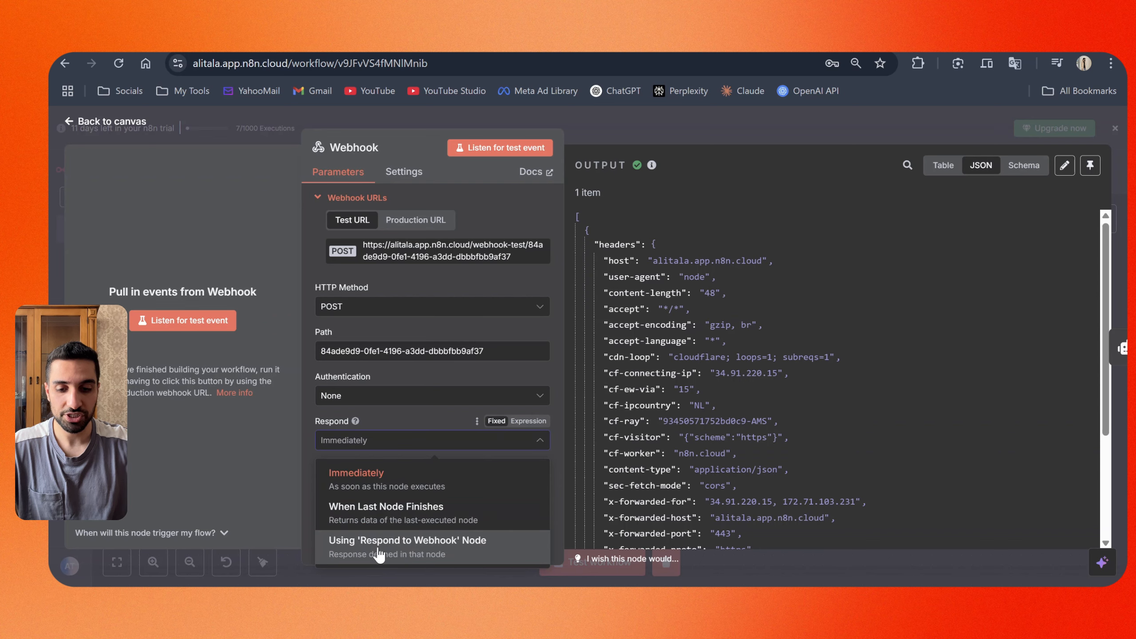
pyautogui.click(475, 553)
pyautogui.press('Escape')
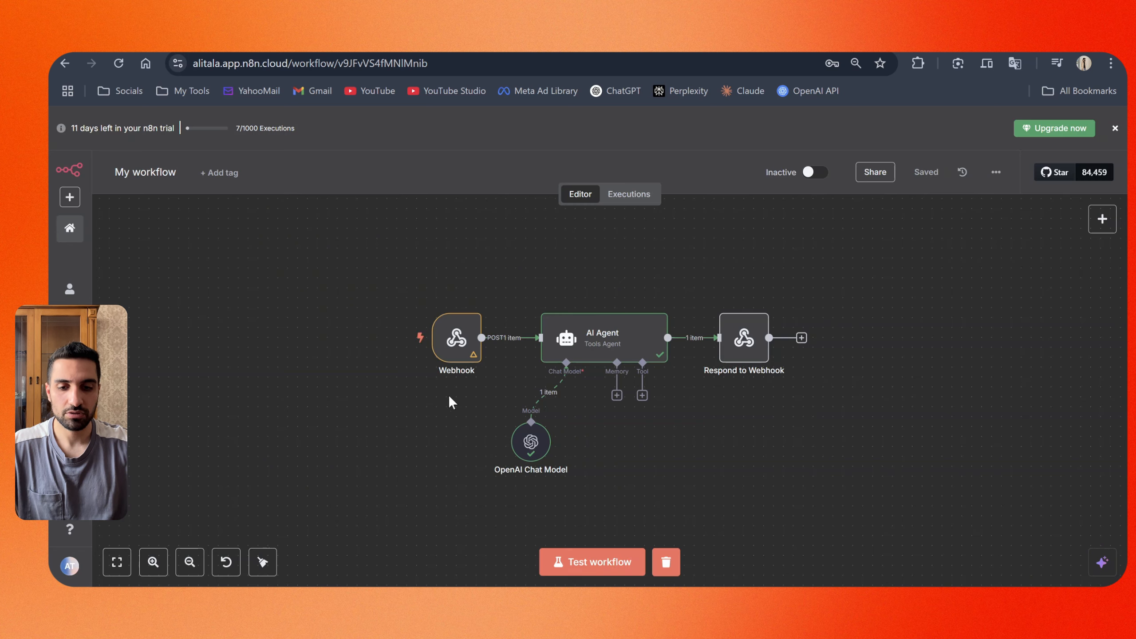
# - Set the Webhook node's Respond option to Using 'Respond to Webhook' Node and save the workflow
pyautogui.doubleClick(451, 339)
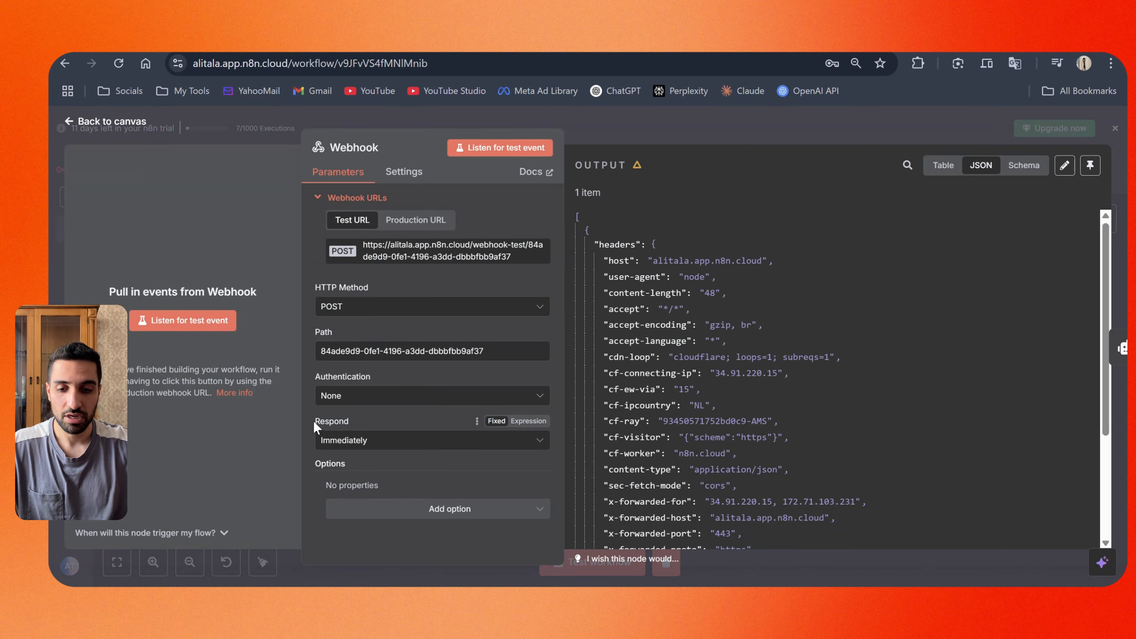
pyautogui.click(351, 441)
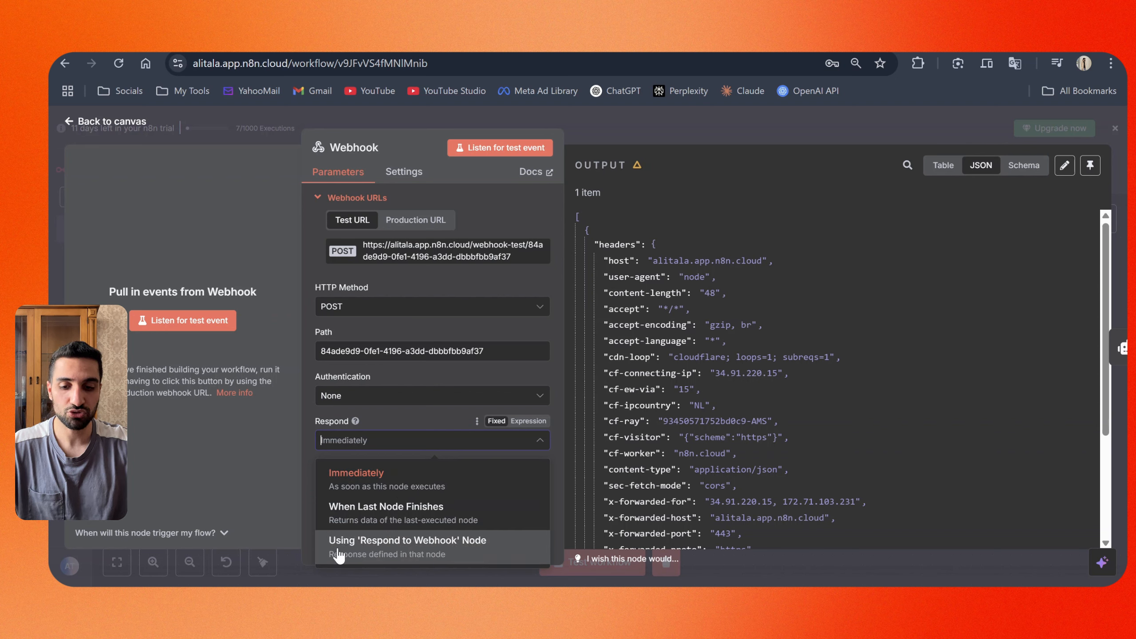
pyautogui.click(443, 551)
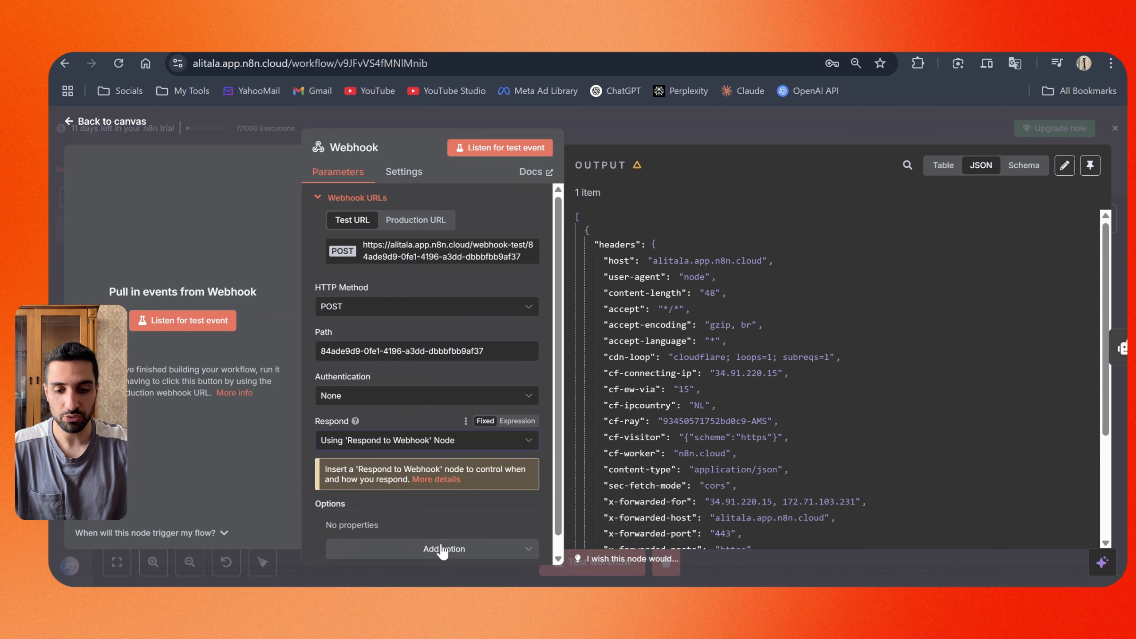
pyautogui.click(662, 129)
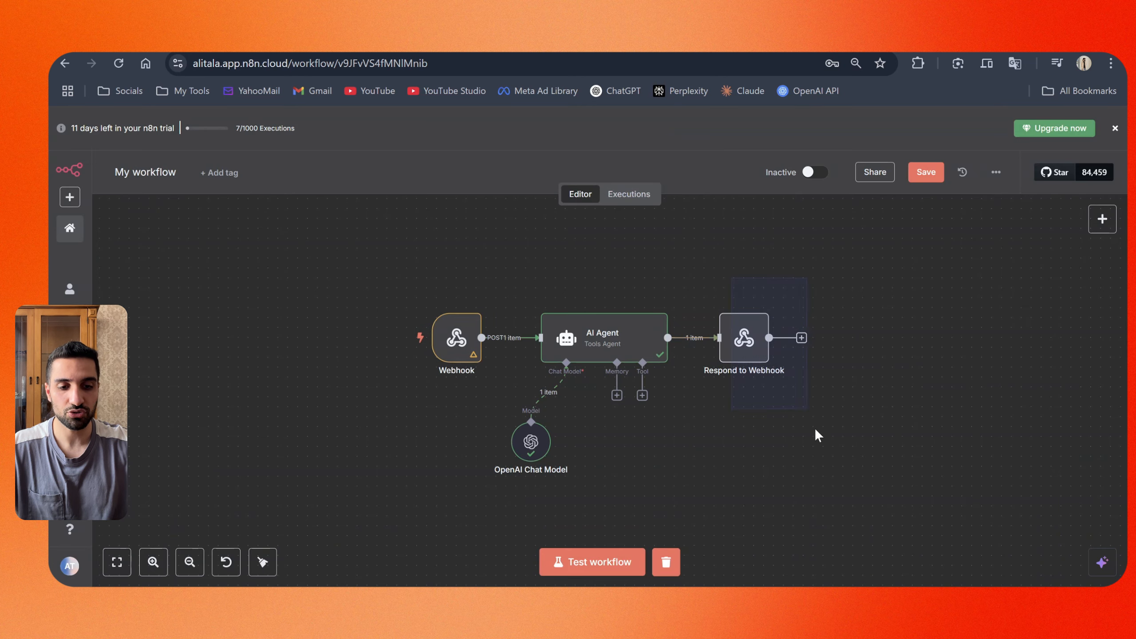
pyautogui.hotkey('ctrl', 's')
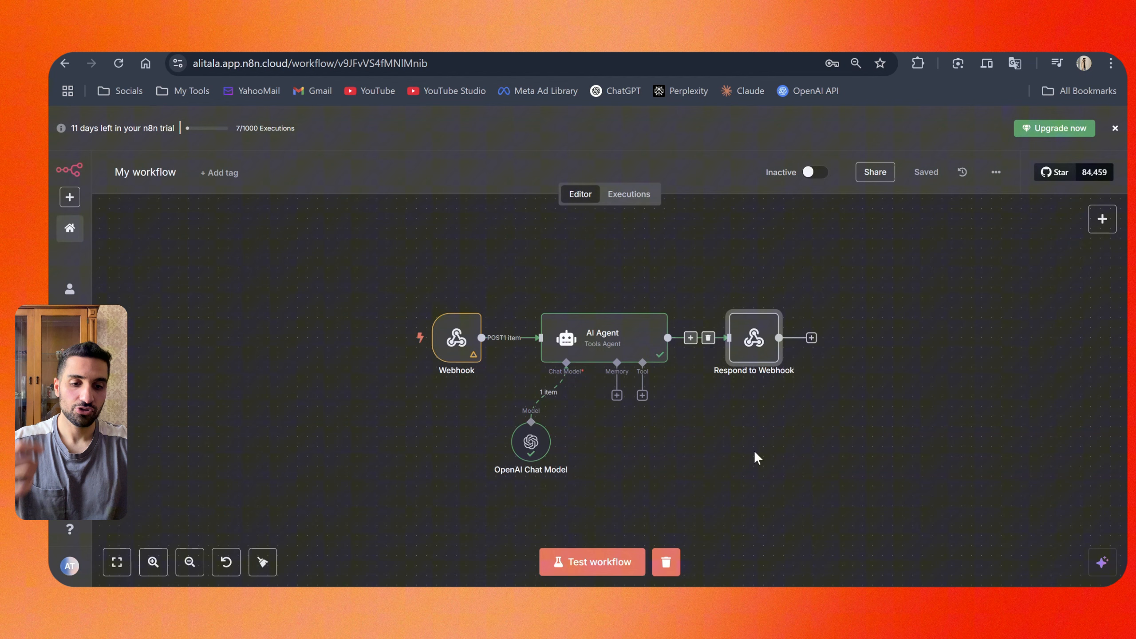
# - Set the Respond to Webhook node to respond with JSON and rename the response body's field to "excuse"
pyautogui.doubleClick(754, 340)
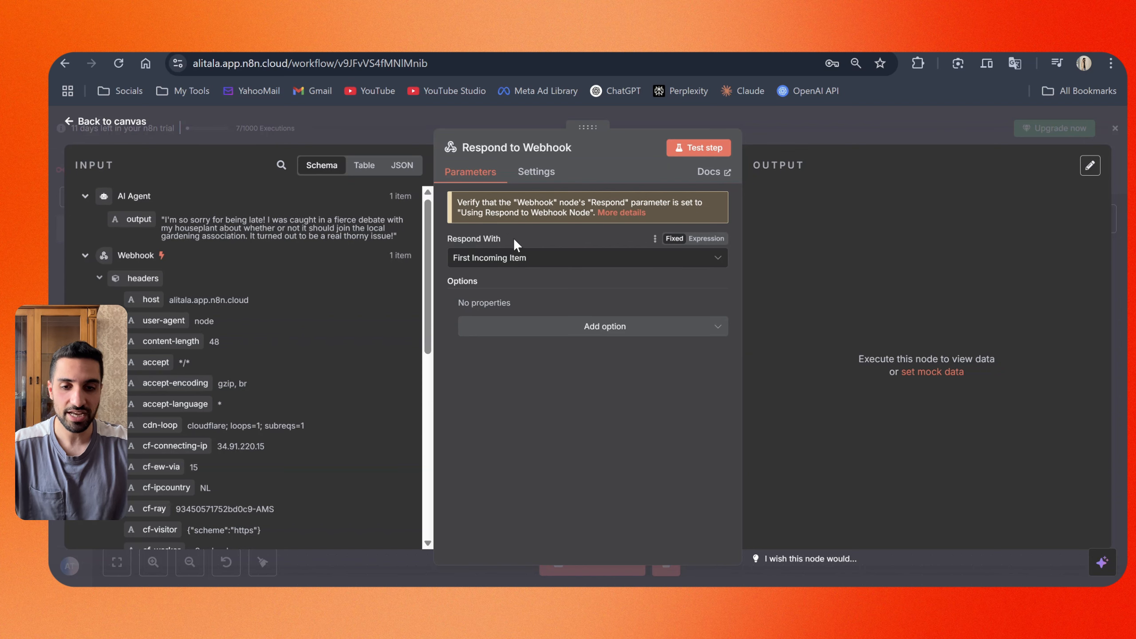
pyautogui.click(501, 260)
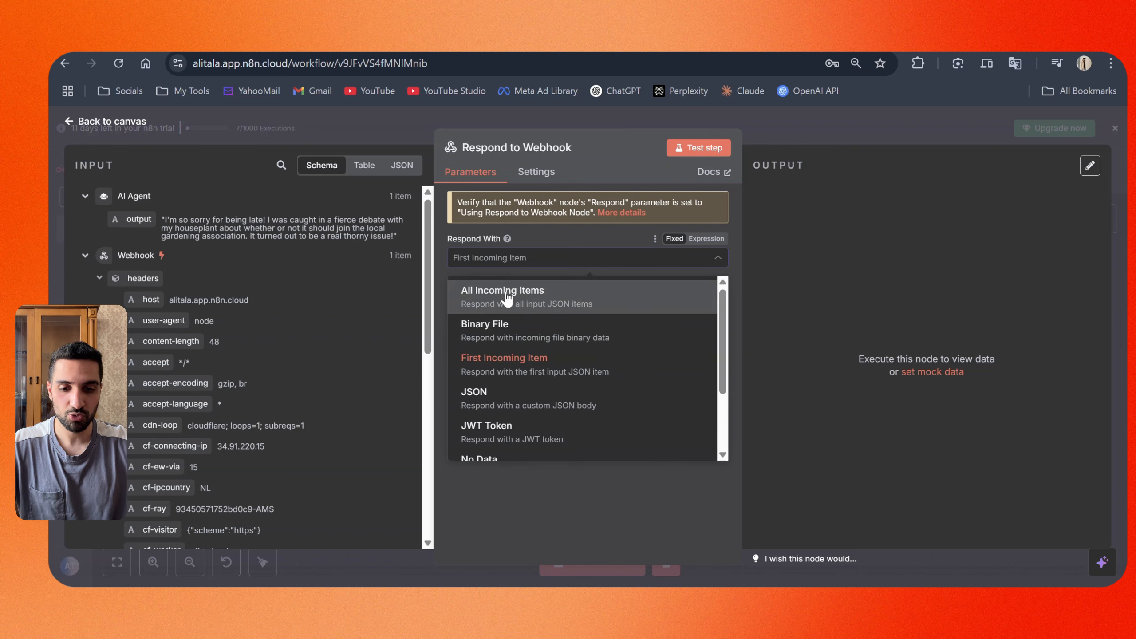
pyautogui.click(503, 407)
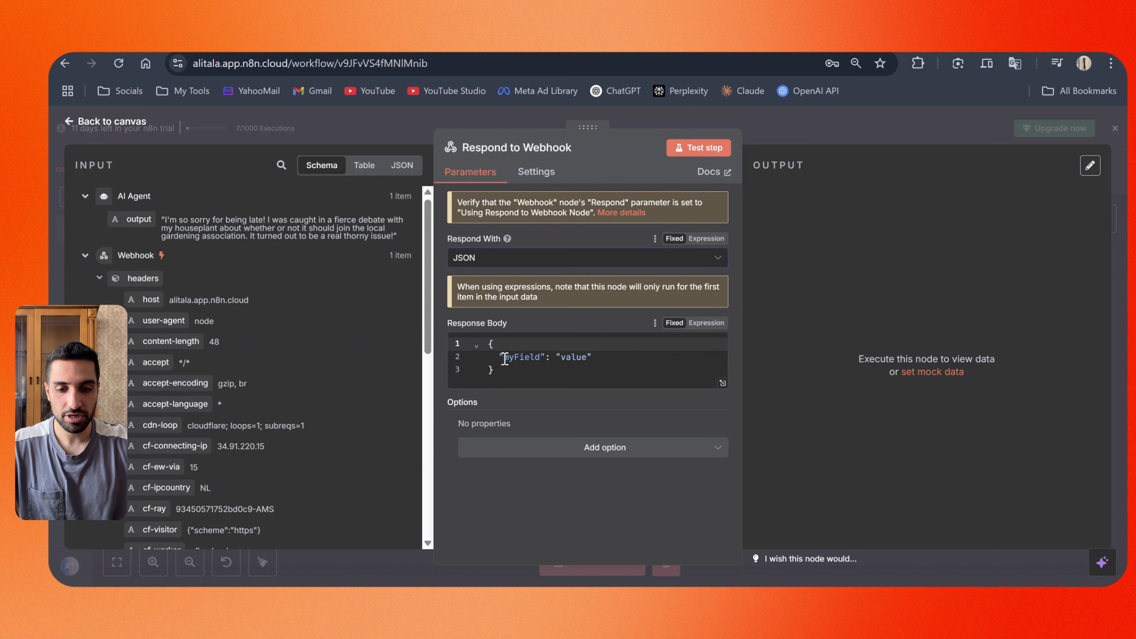
pyautogui.moveTo(504, 359); pyautogui.dragTo(540, 358)
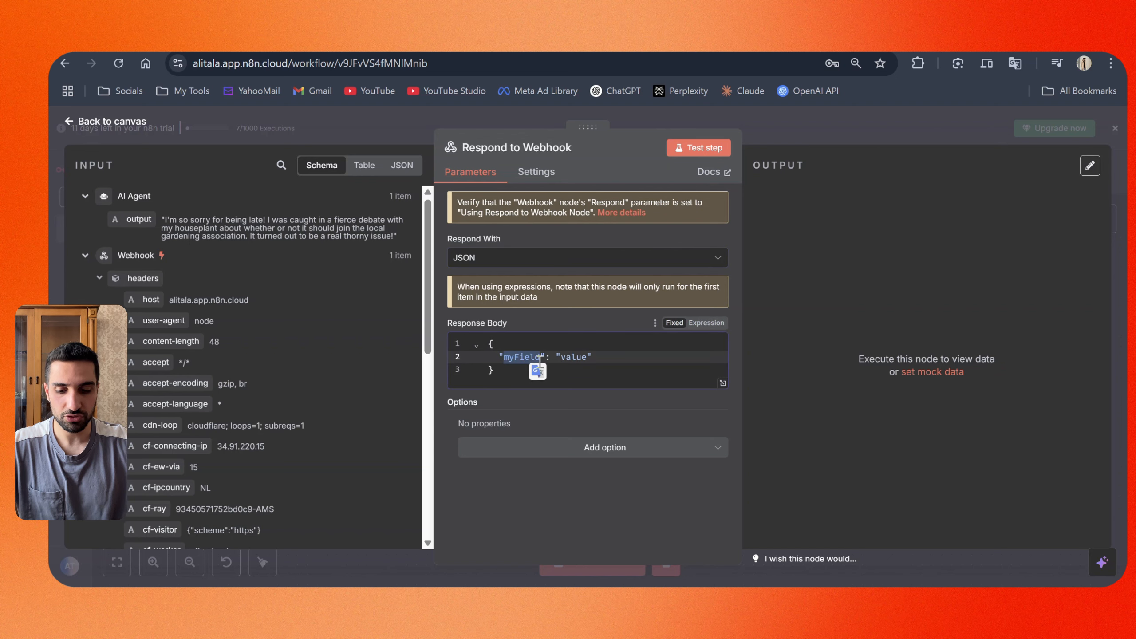
pyautogui.write('excuse')
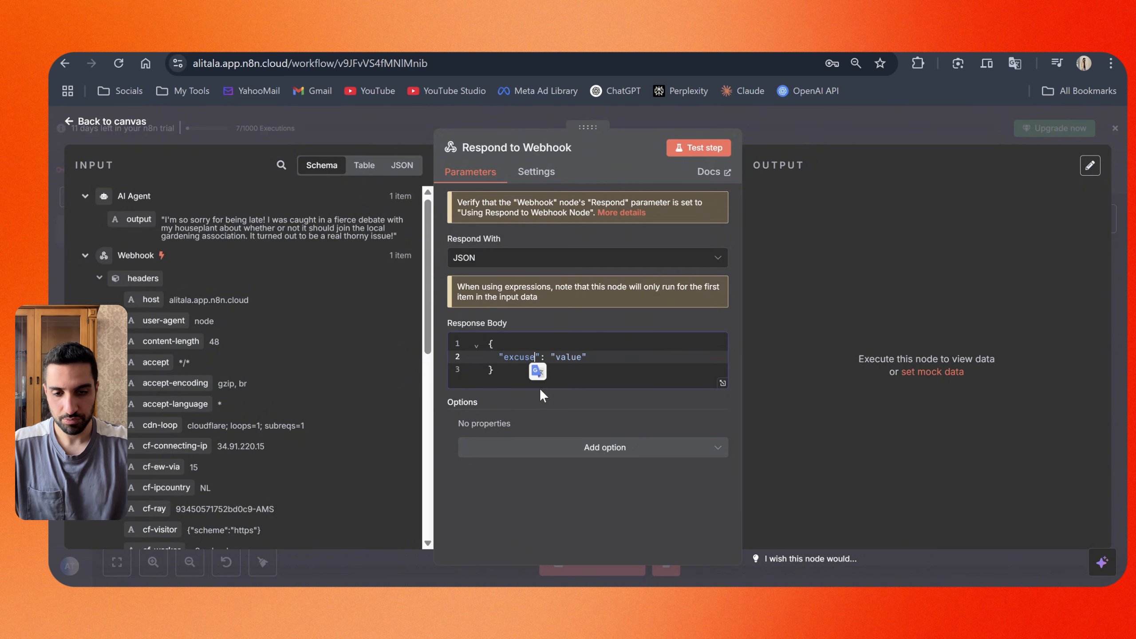
pyautogui.click(568, 378)
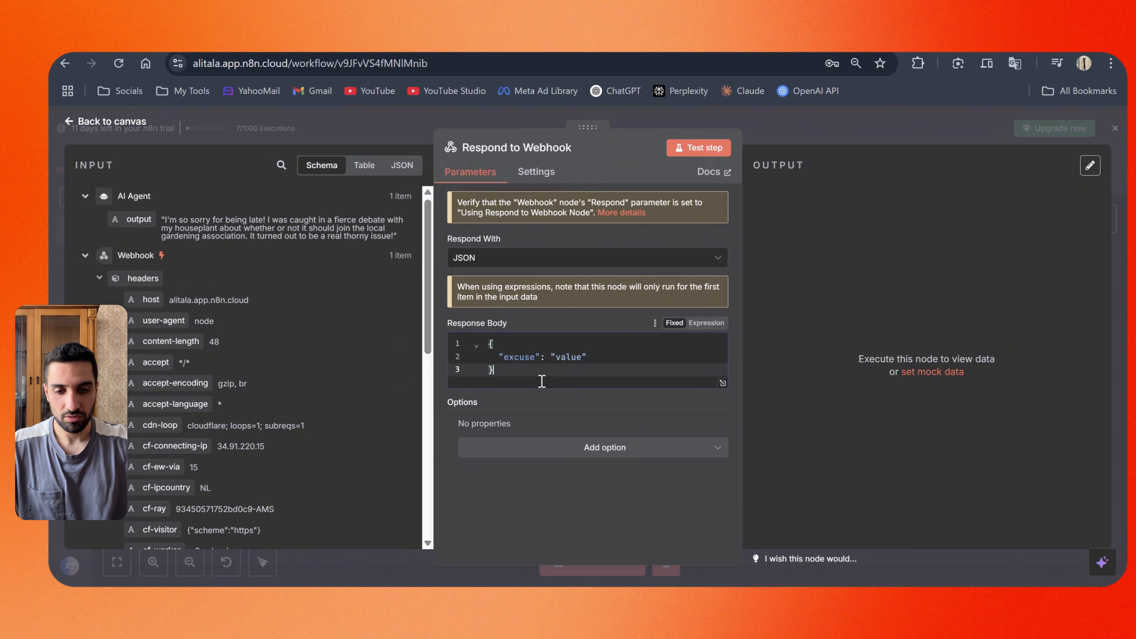
pyautogui.hotkey('ctrl', 'a')
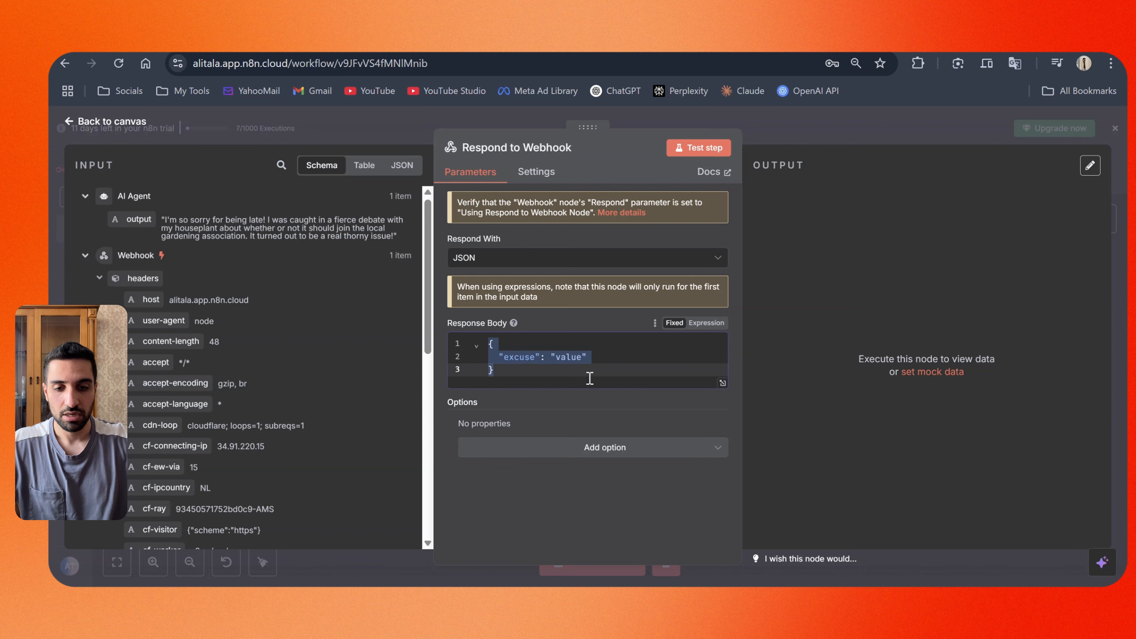
# - Replace the excuse field's placeholder value with the AI Agent output expression {{ $json.output }} inside the quotes, and return to the canvas
pyautogui.moveTo(555, 357); pyautogui.dragTo(582, 356)
pyautogui.press('BackSpace')
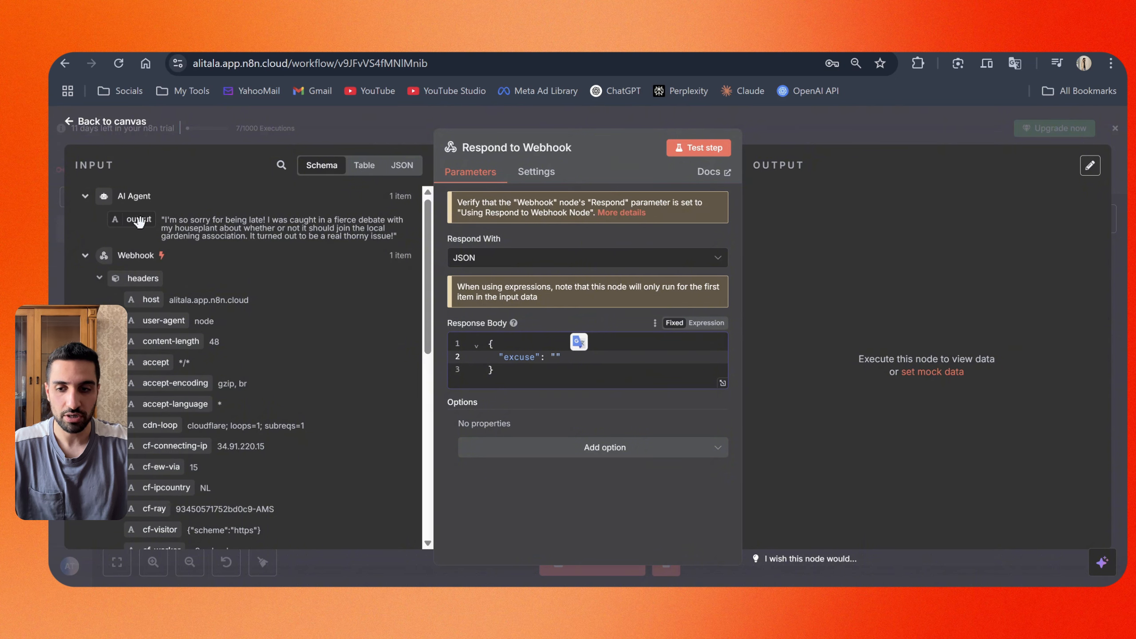
pyautogui.moveTo(138, 220); pyautogui.dragTo(554, 359)
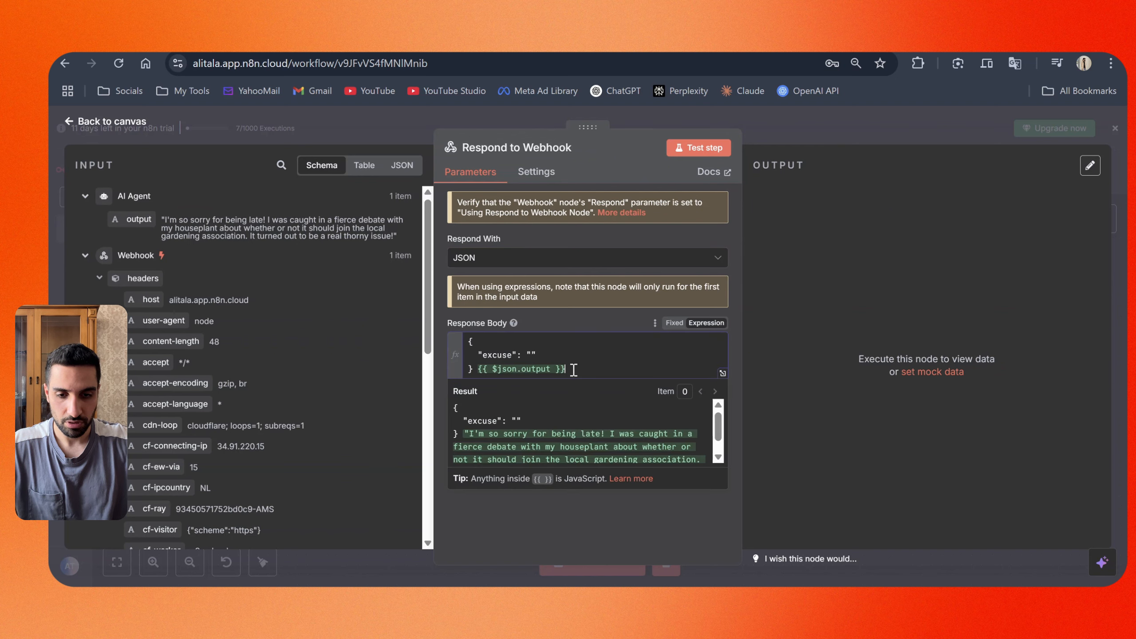
pyautogui.moveTo(573, 367); pyautogui.dragTo(490, 371)
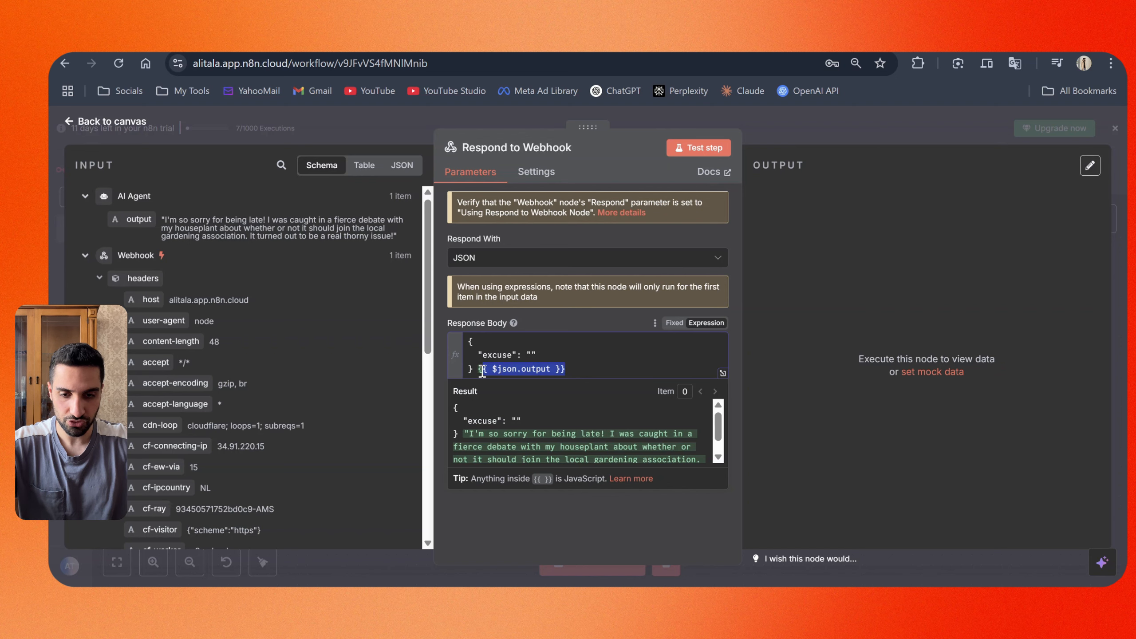
pyautogui.press('BackSpace')
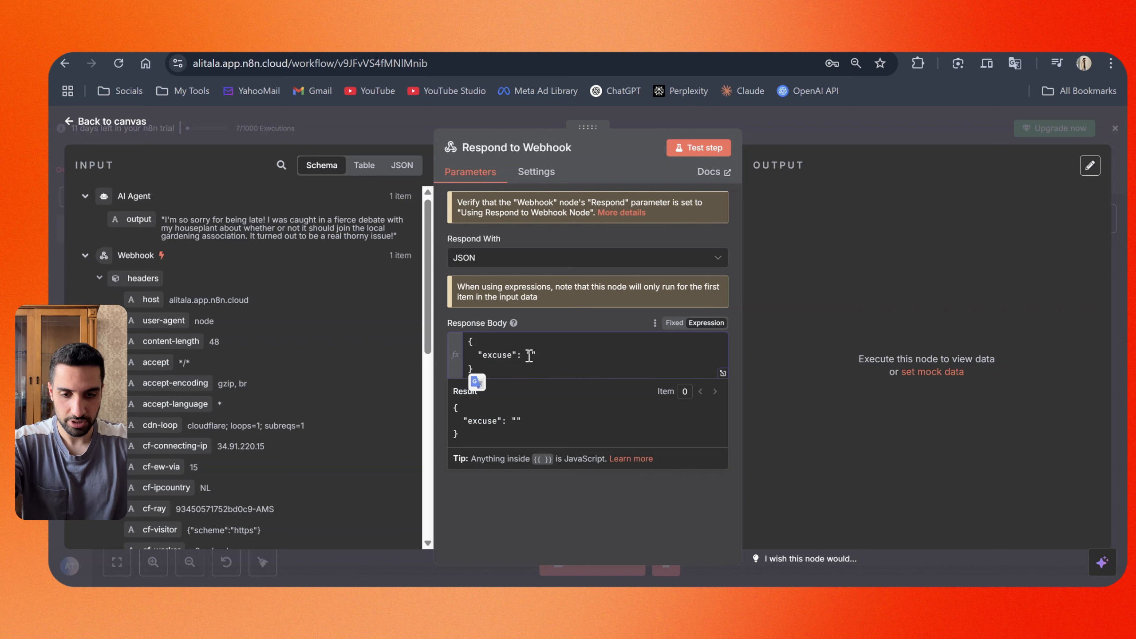
pyautogui.moveTo(142, 219); pyautogui.dragTo(532, 357)
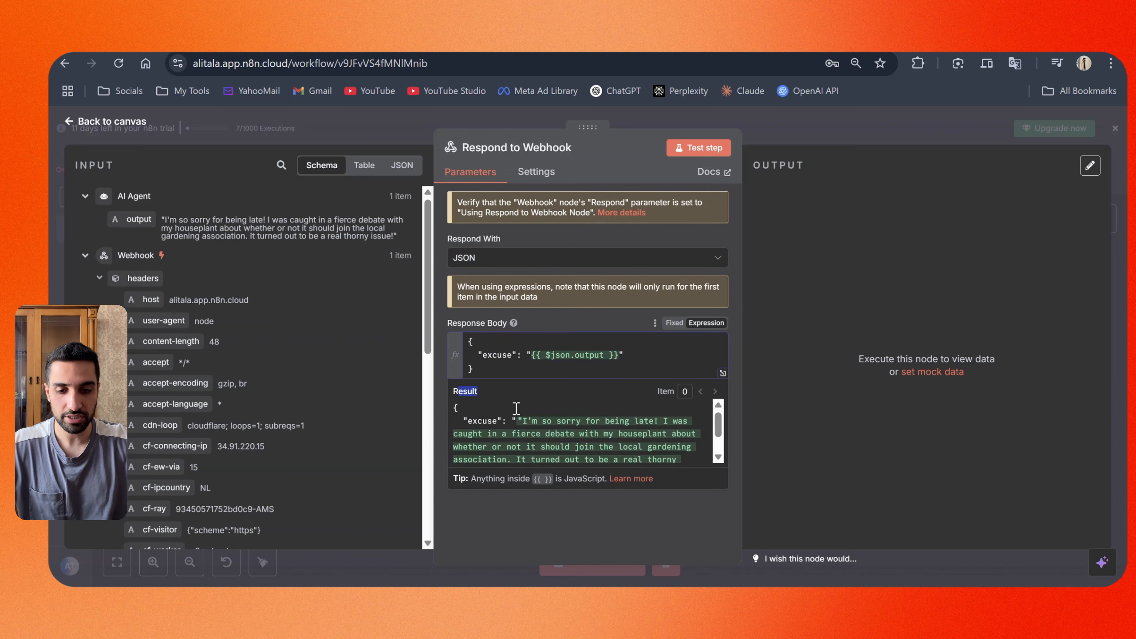
pyautogui.scroll(-1, 528, 416)
pyautogui.scroll(1, 539, 423)
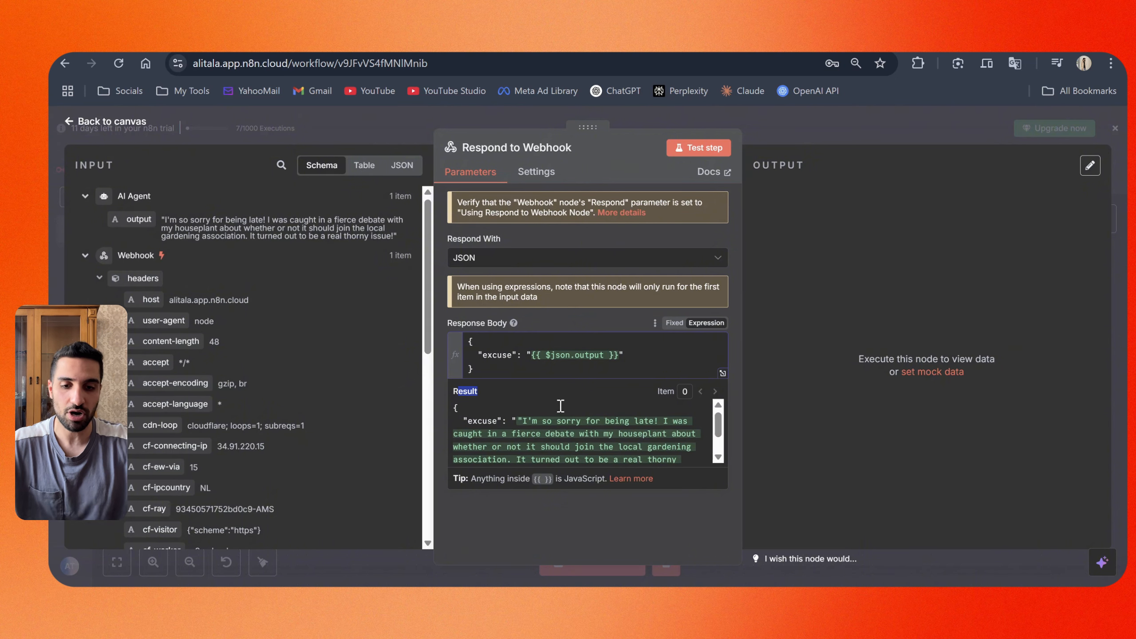
pyautogui.click(753, 185)
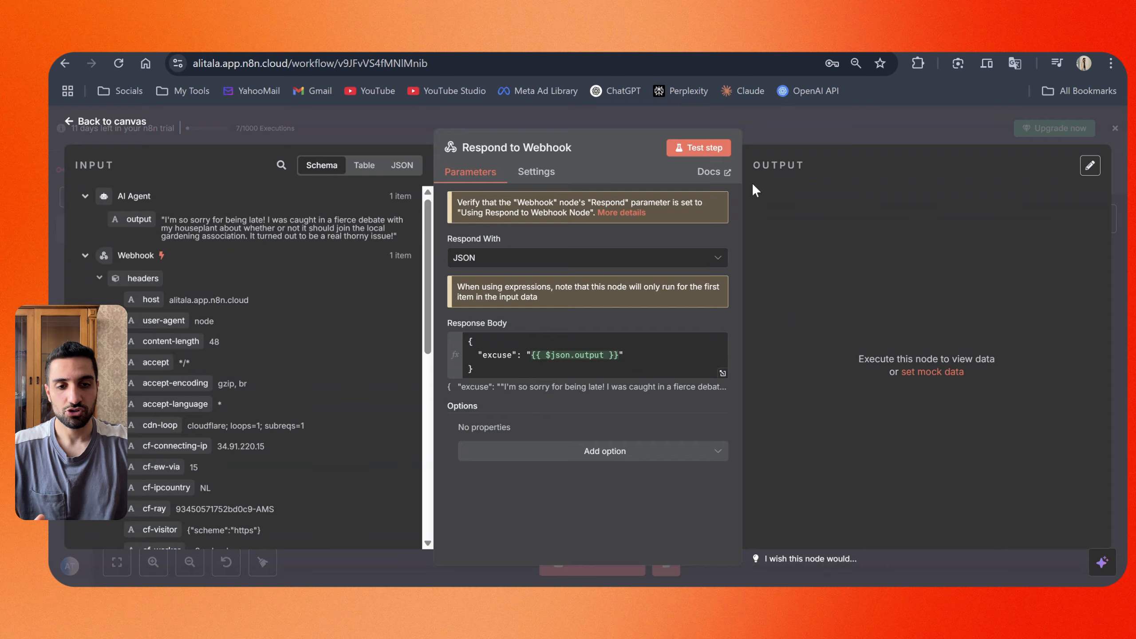
pyautogui.click(771, 131)
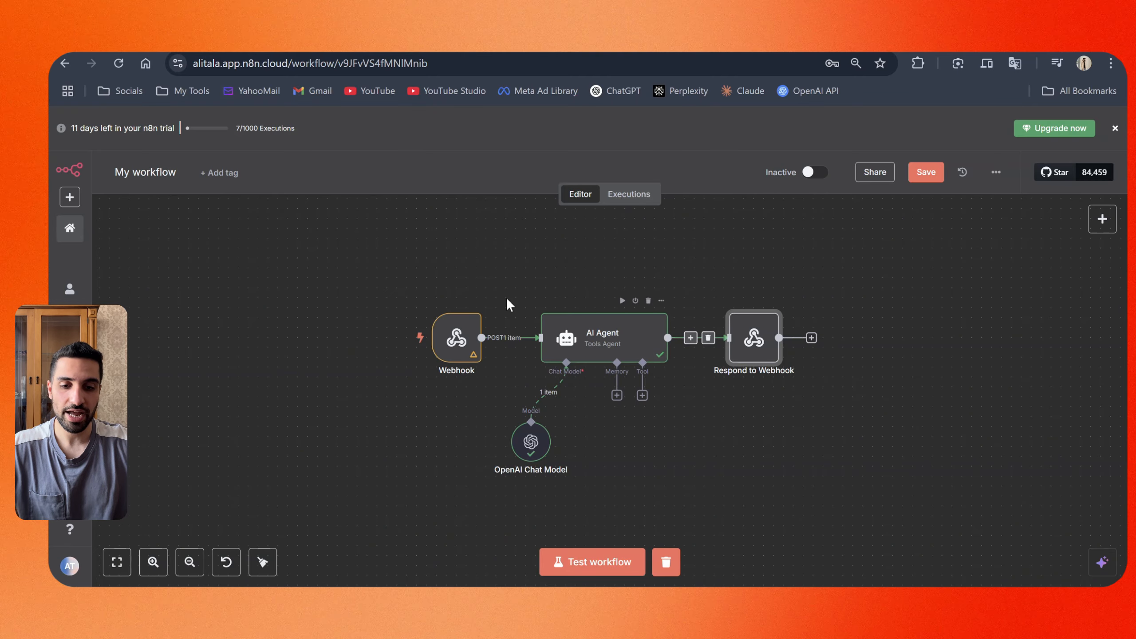
# - In Firebase Studio, prompt the app builder that the webhook API response is formatted as { "excuse": "value" } and should be displayed back to the user
pyautogui.click(232, 42)
pyautogui.click(926, 540)
pyautogui.write('The api response from the webhook will be formatted like this {   "excuse": "value" } Please dispay the excuse back to the user')
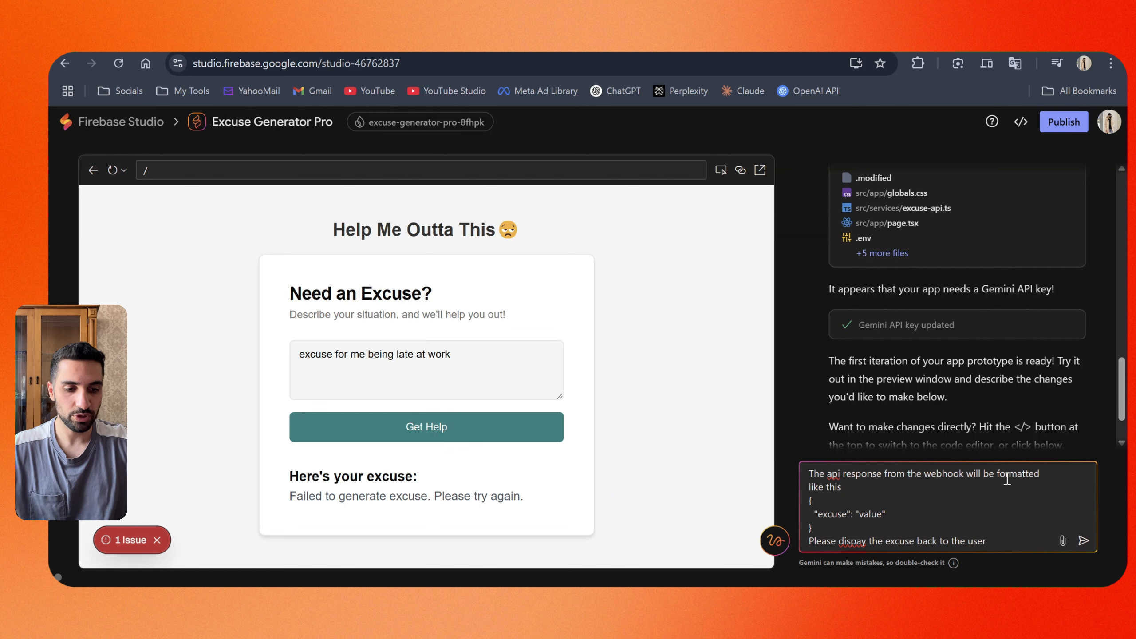
pyautogui.moveTo(826, 531); pyautogui.dragTo(809, 500)
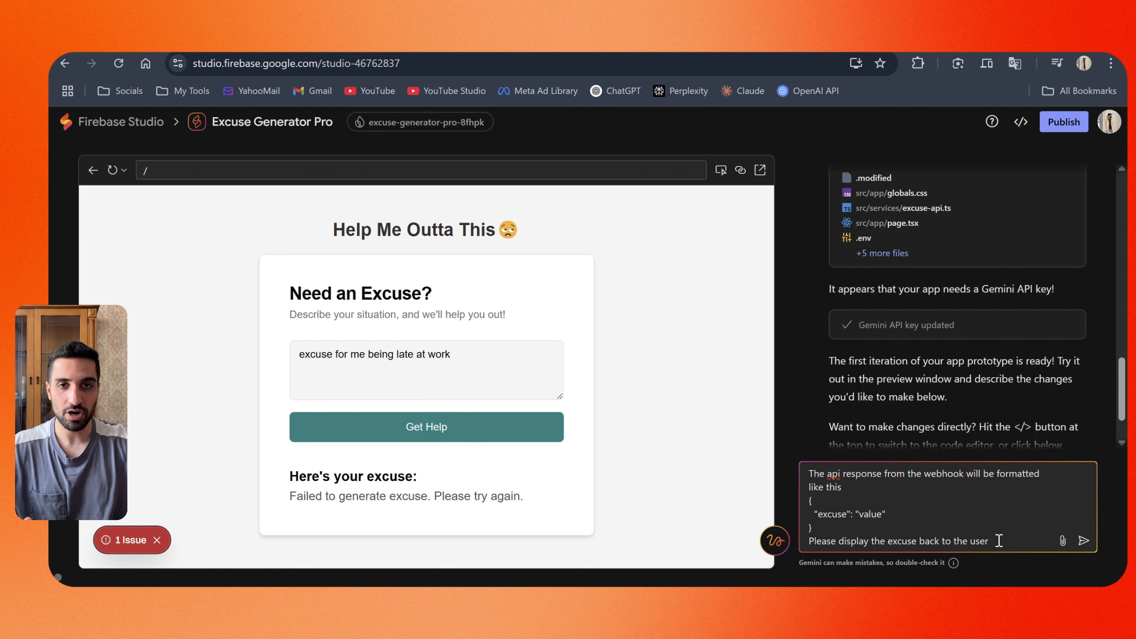
pyautogui.click(1083, 541)
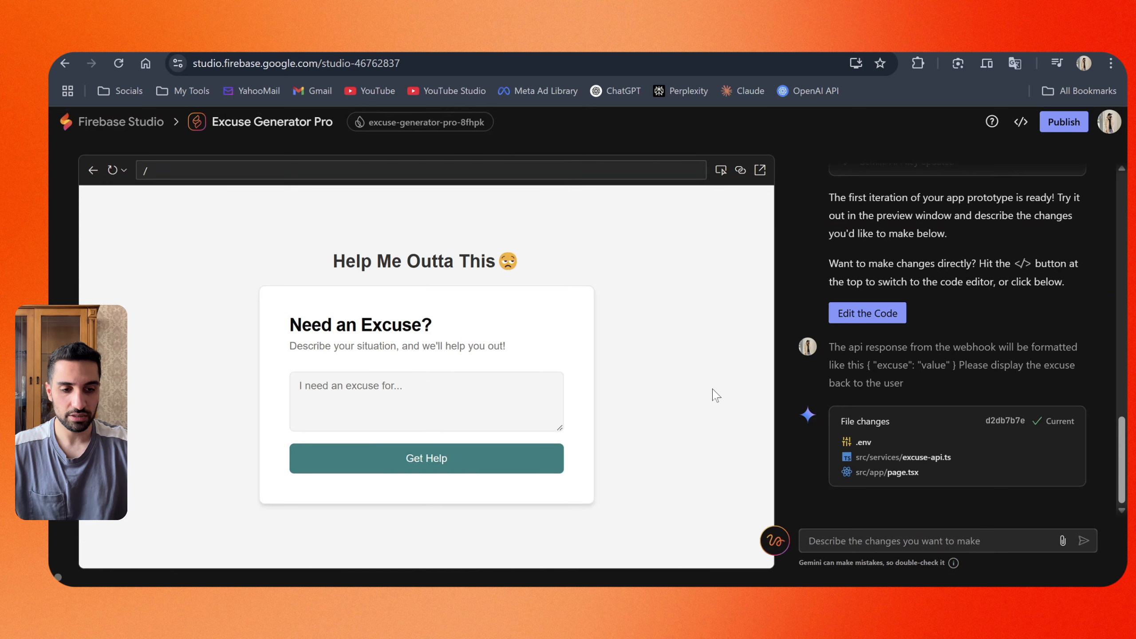
# - Switch to n8n, save the workflow and start a test run
pyautogui.click(421, 45)
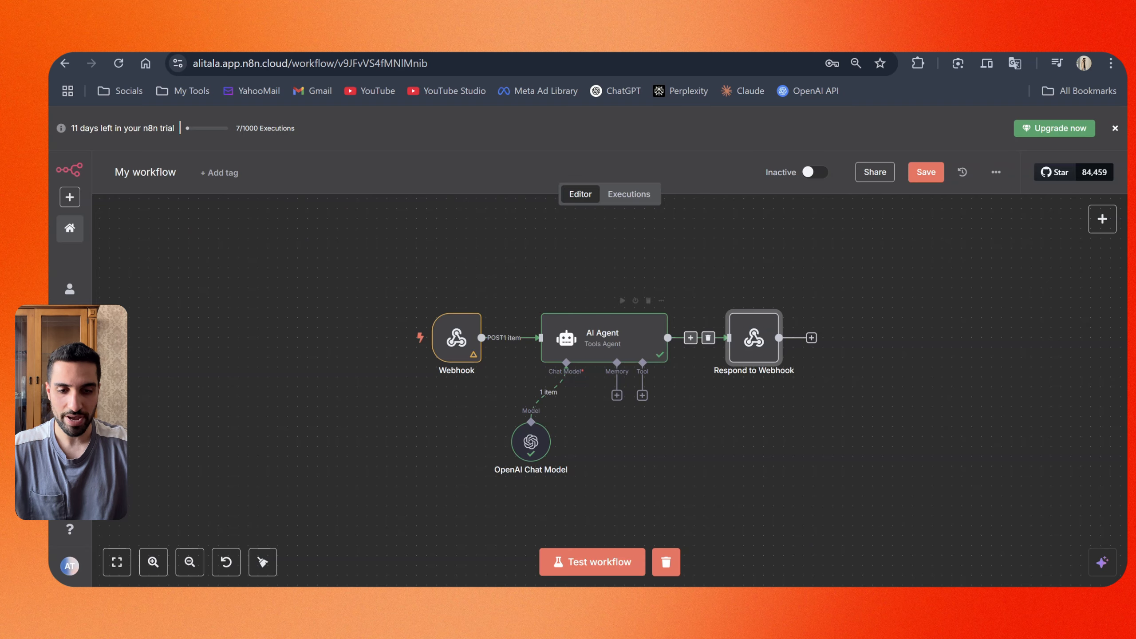
pyautogui.click(922, 172)
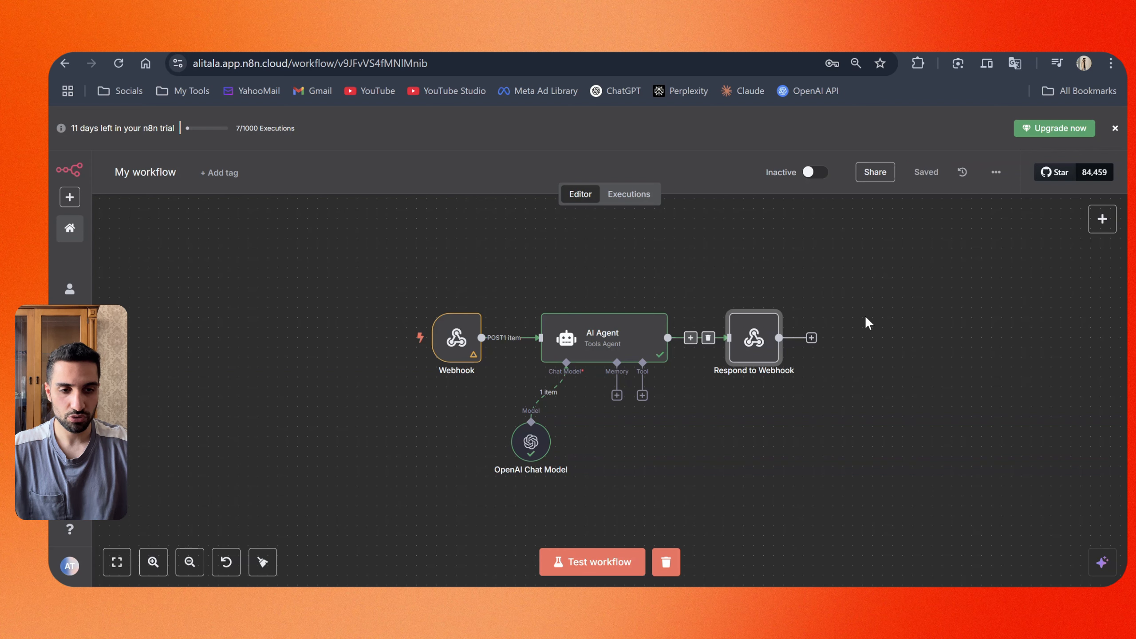
pyautogui.click(567, 569)
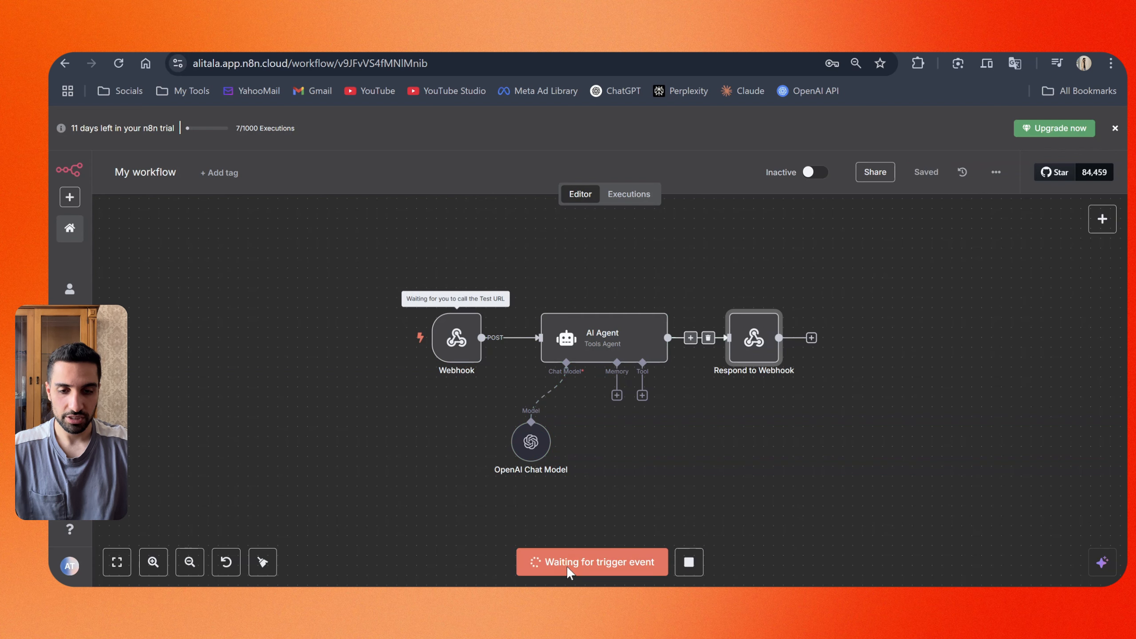
# - Submit "not going to the gym" as the situation in the Firebase Studio app preview
pyautogui.click(159, 45)
pyautogui.click(445, 393)
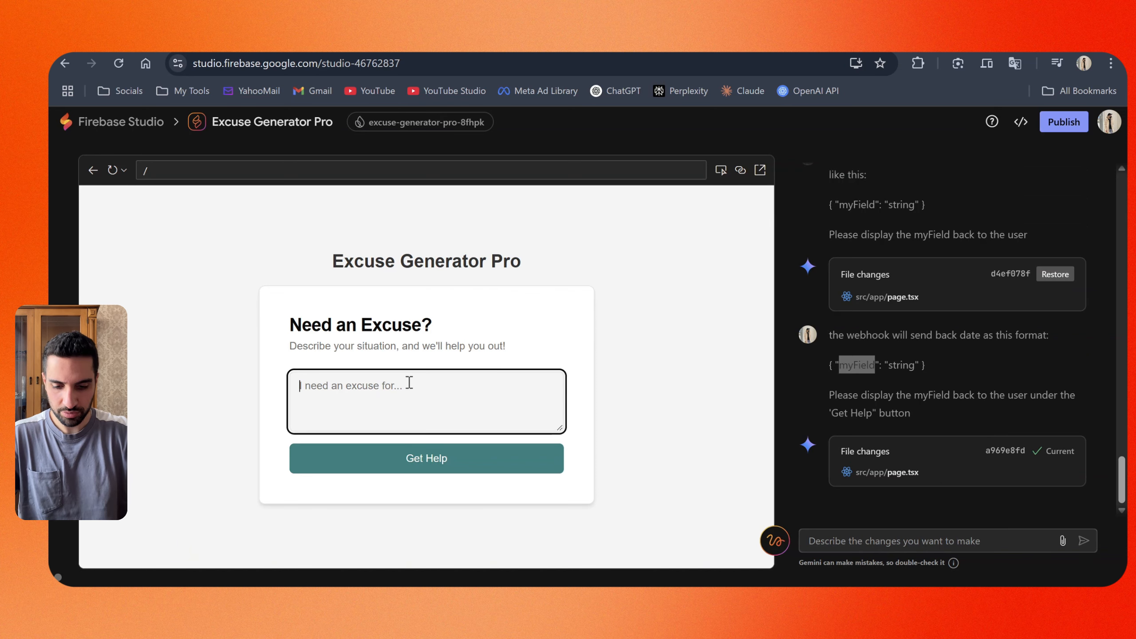
pyautogui.write('not going to the gym')
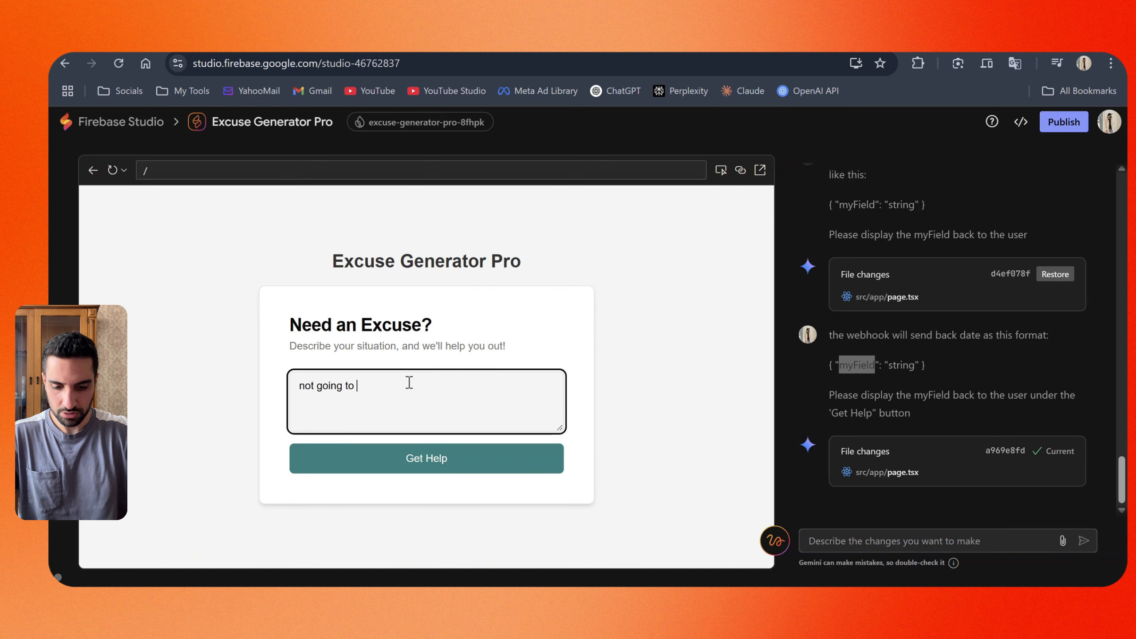
pyautogui.click(414, 470)
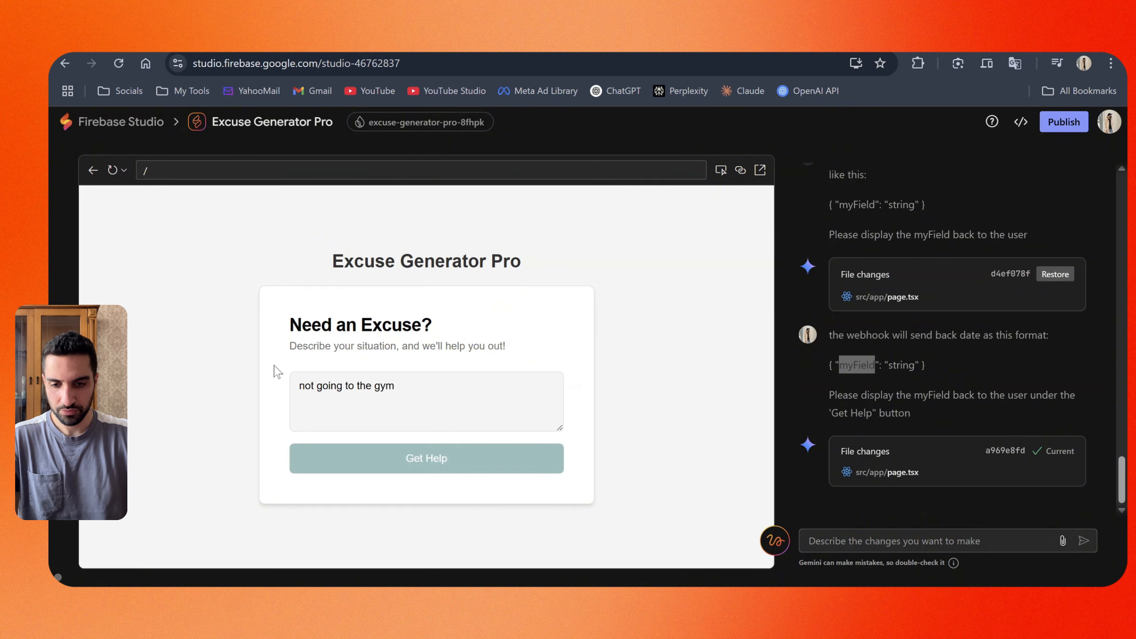
# - Compare the excuse displayed in the app preview with the output of n8n's Respond to Webhook node
pyautogui.scroll(-1, 265, 371)
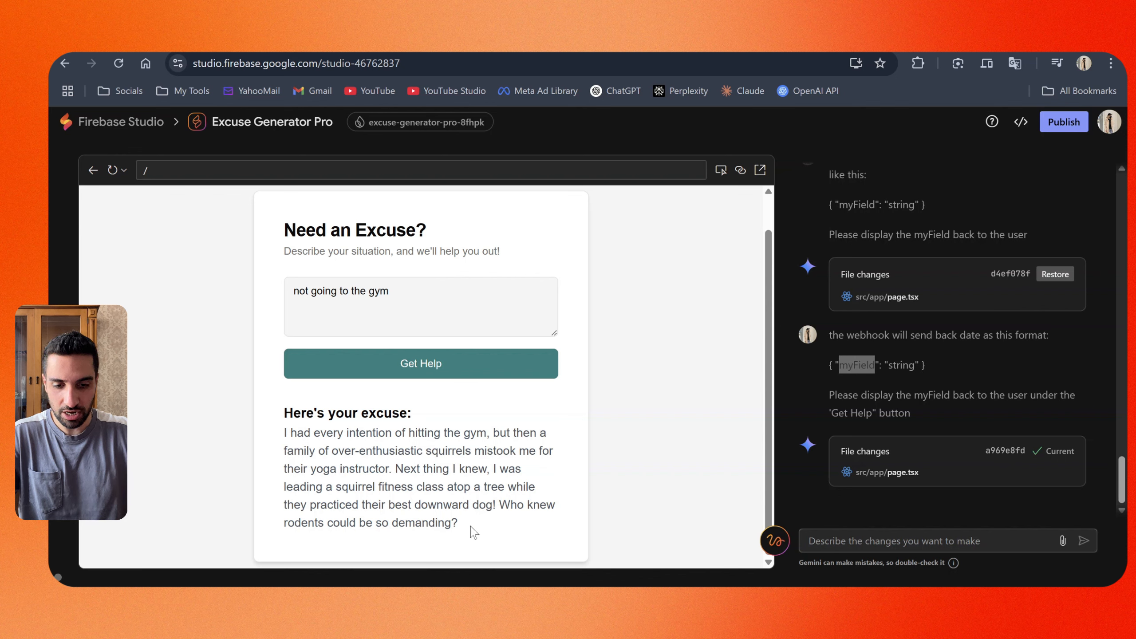
pyautogui.moveTo(470, 526); pyautogui.dragTo(290, 433)
pyautogui.click(289, 433)
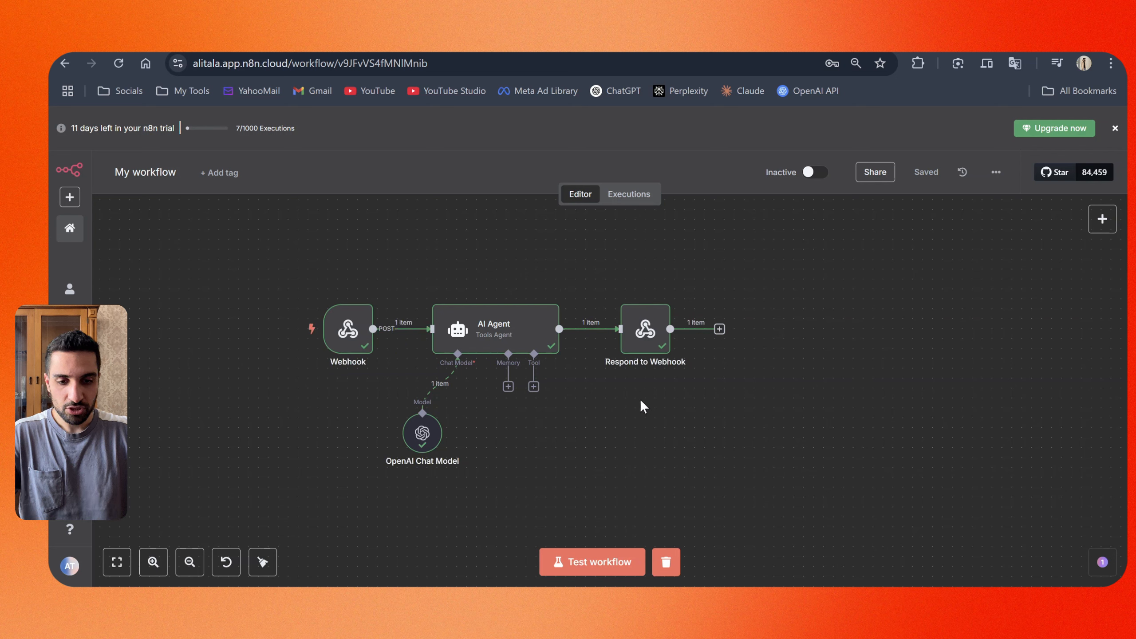
pyautogui.doubleClick(644, 333)
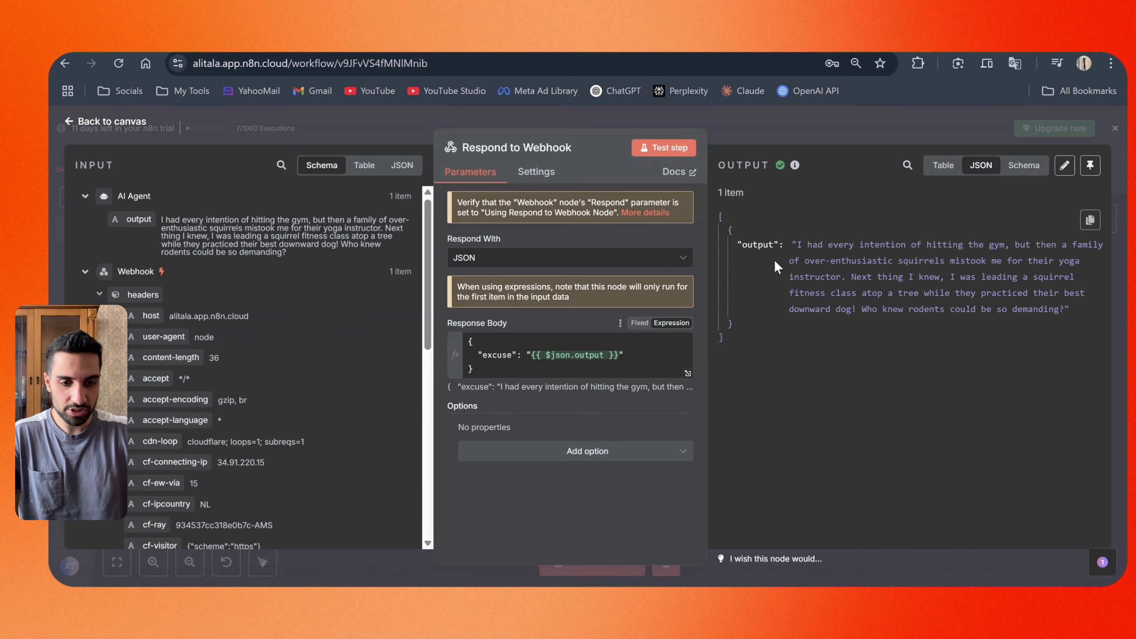
pyautogui.moveTo(795, 245); pyautogui.dragTo(1067, 308)
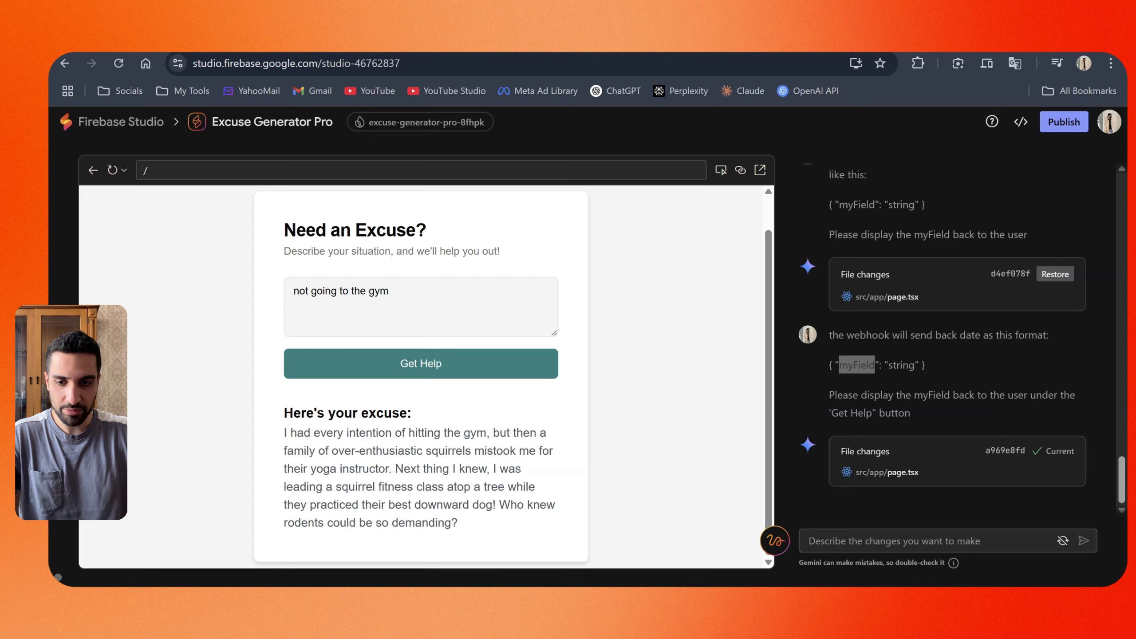
pyautogui.moveTo(285, 431); pyautogui.dragTo(564, 530)
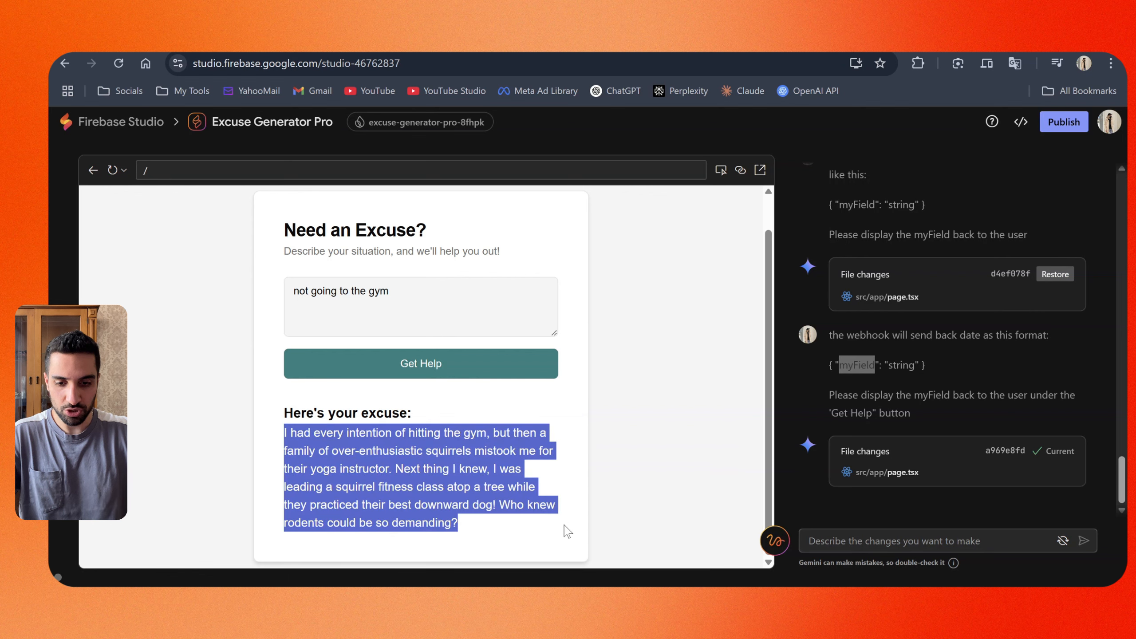
pyautogui.click(564, 530)
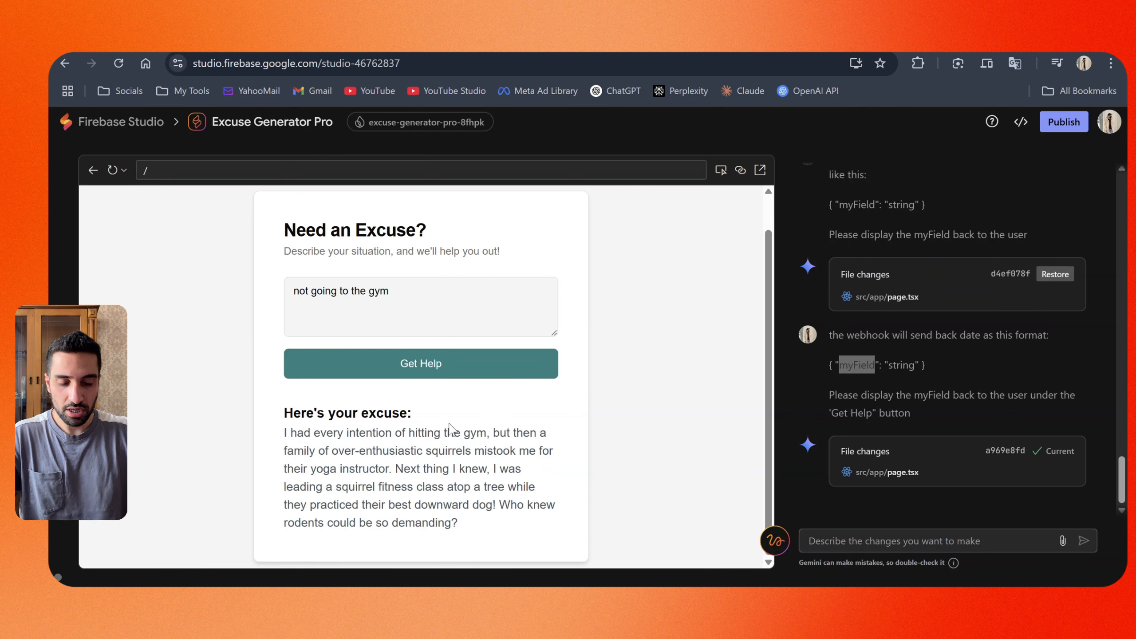
# - Prompt the app builder to include a loading indicator while waiting for the response to process
pyautogui.click(901, 542)
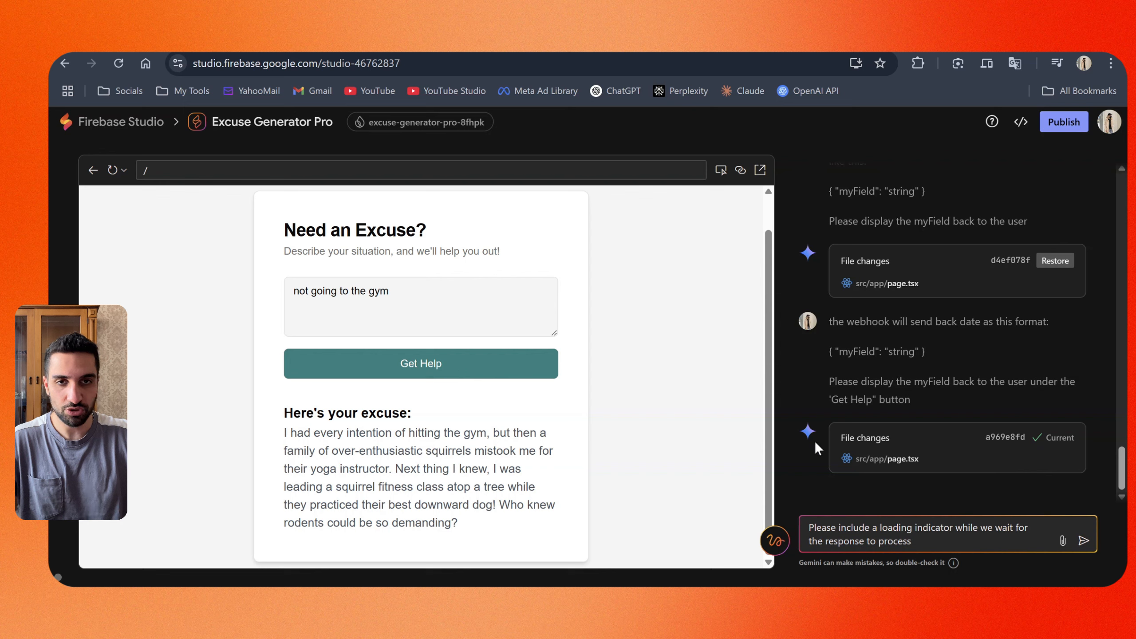
pyautogui.click(1083, 540)
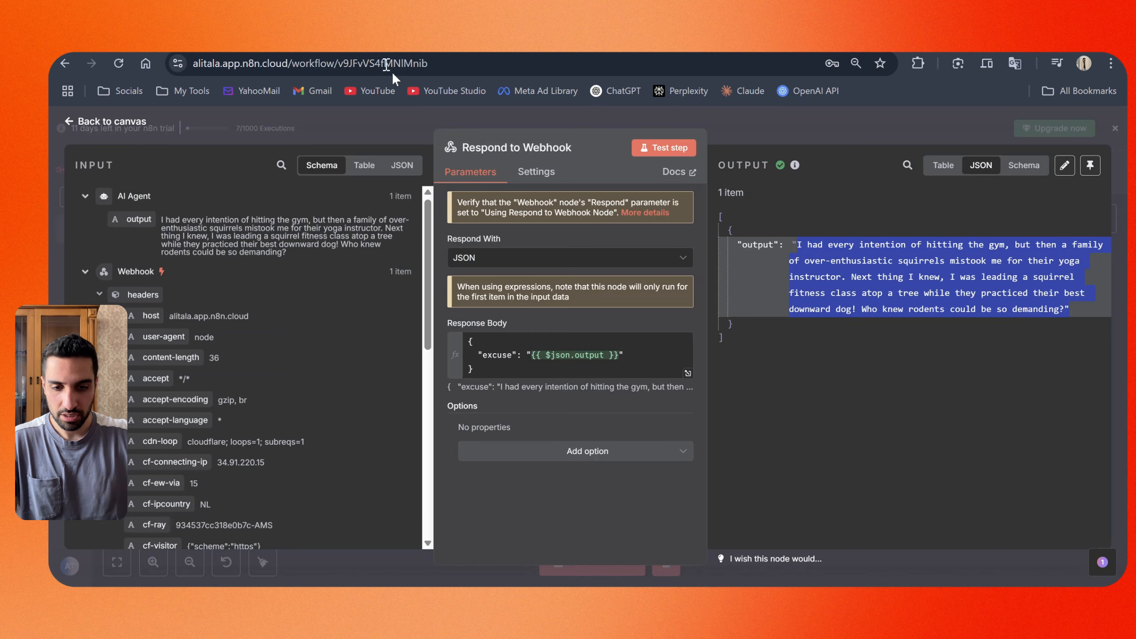
# - Start a test run of the n8n workflow and submit "not showing up at the gym" in the Firebase Studio app preview
pyautogui.click(721, 120)
pyautogui.click(590, 563)
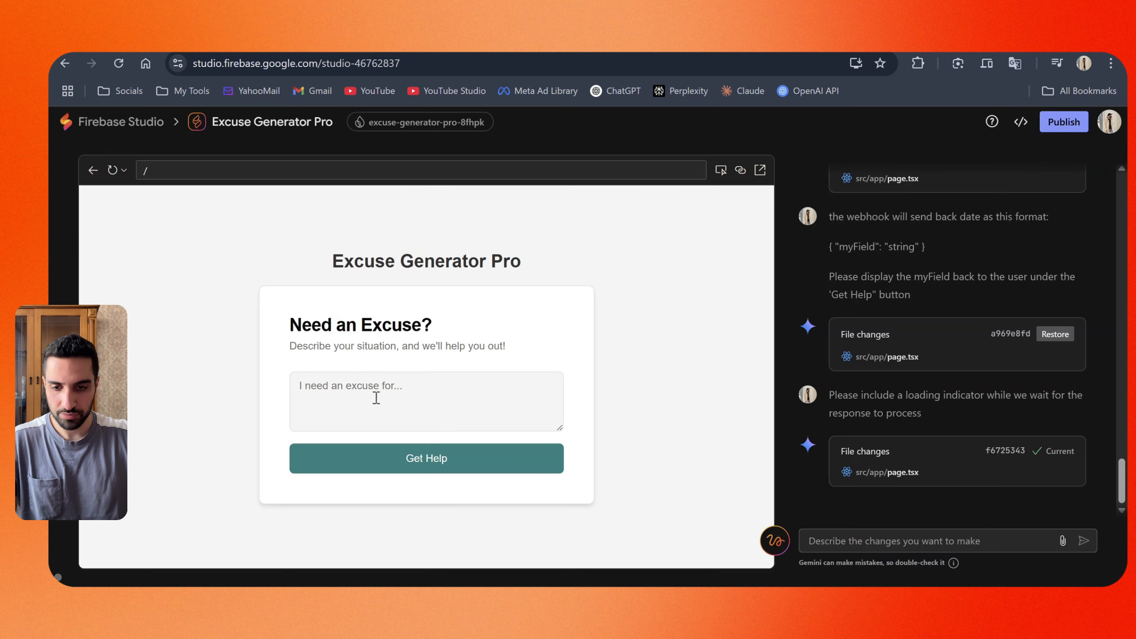
pyautogui.click(376, 397)
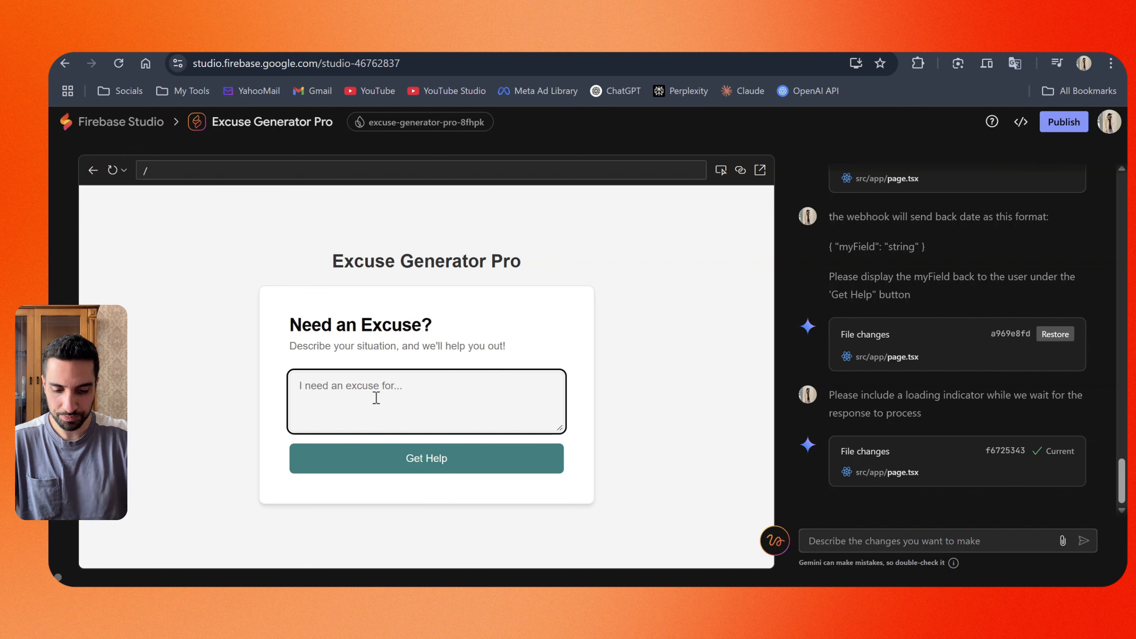
pyautogui.write('not showing up at the gym')
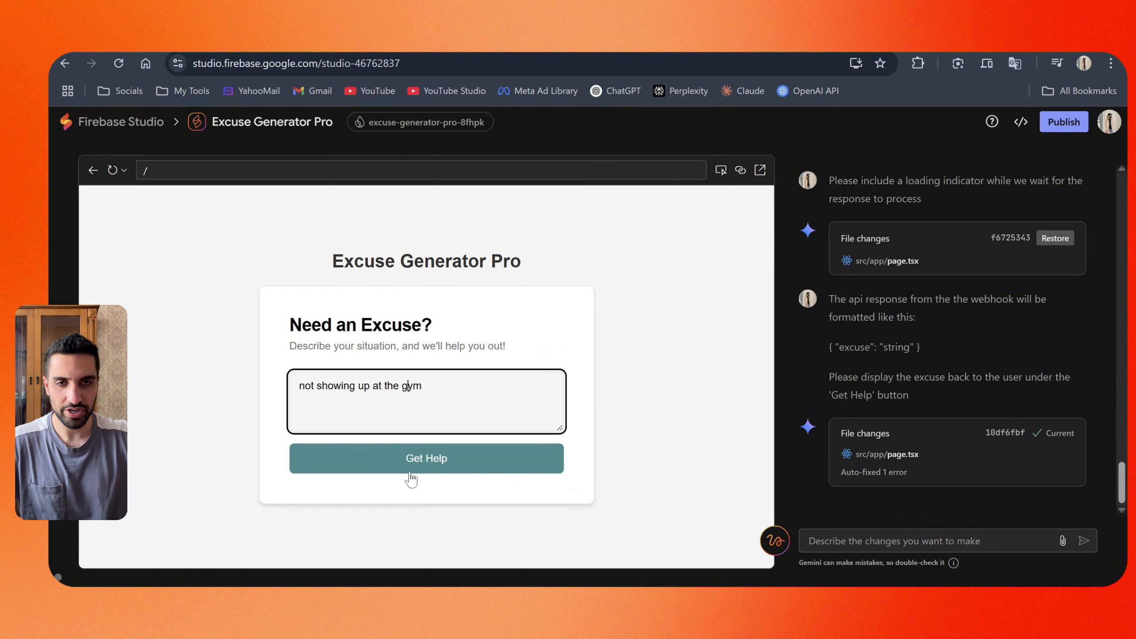
pyautogui.click(425, 463)
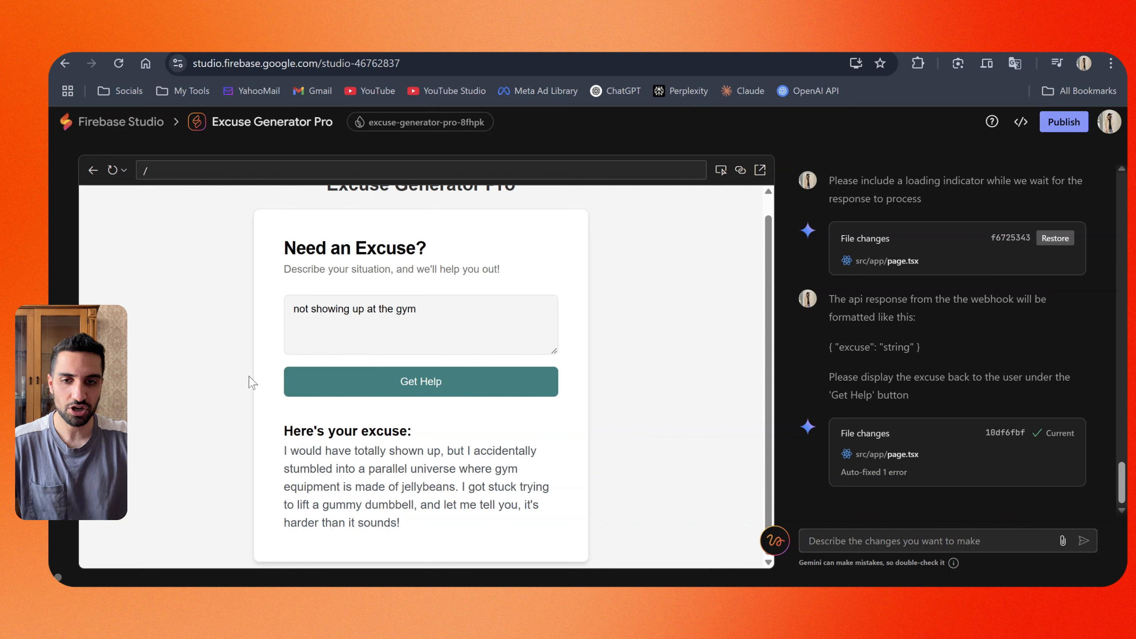
pyautogui.click(387, 41)
pyautogui.moveTo(405, 272); pyautogui.dragTo(898, 470)
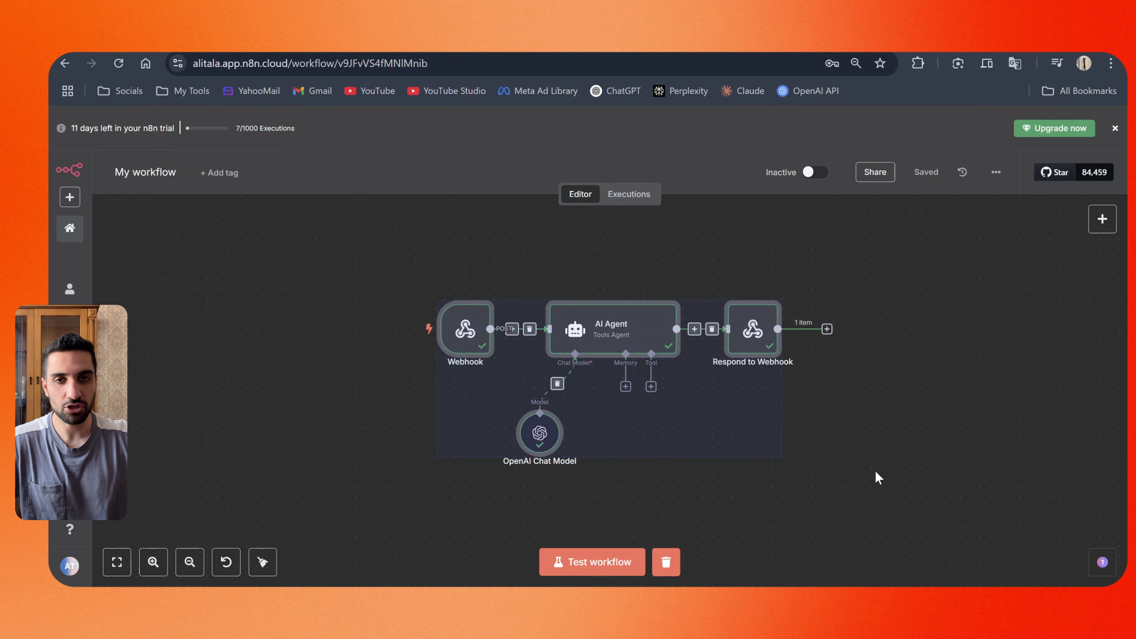
pyautogui.click(874, 457)
pyautogui.moveTo(915, 283); pyautogui.dragTo(361, 458)
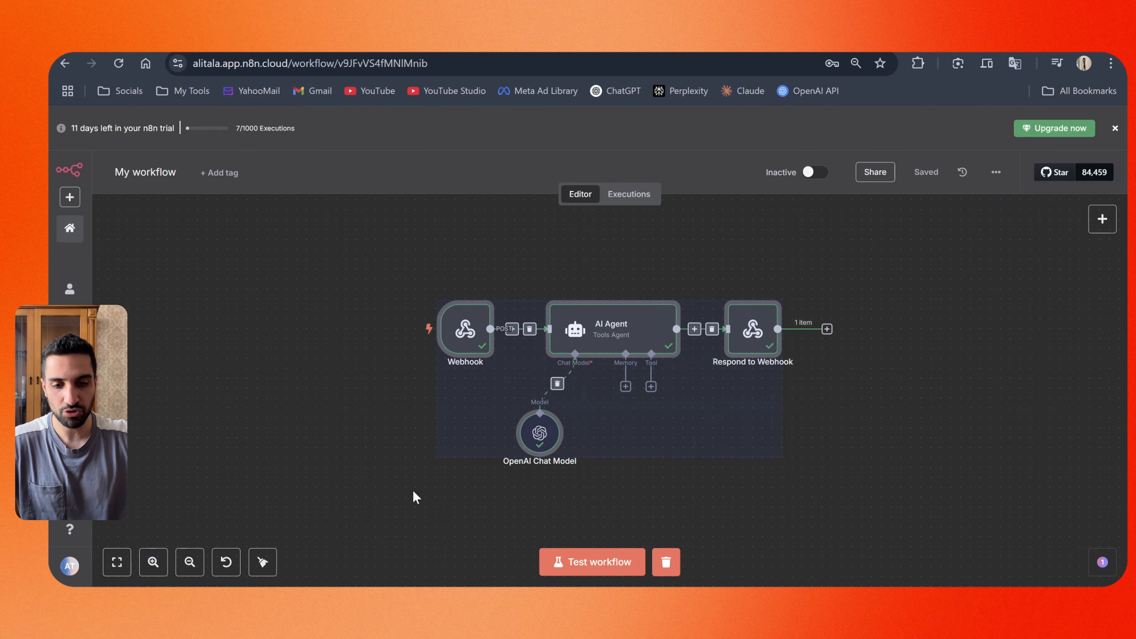
pyautogui.click(412, 490)
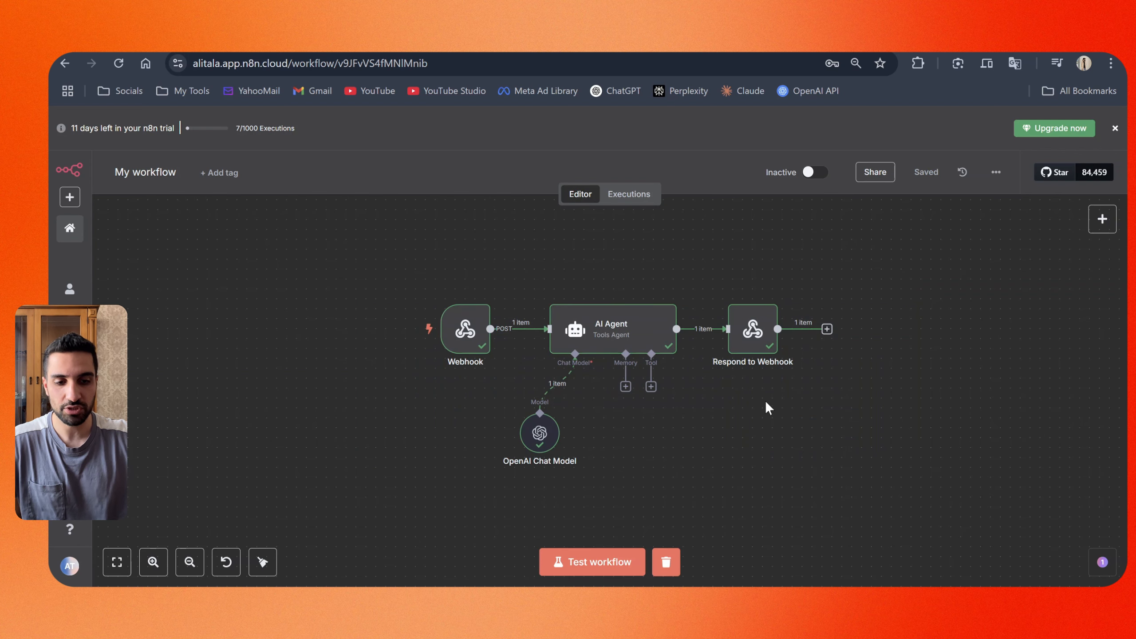
# - Activate the workflow in n8n and copy the production URL of the Webhook node
pyautogui.click(313, 42)
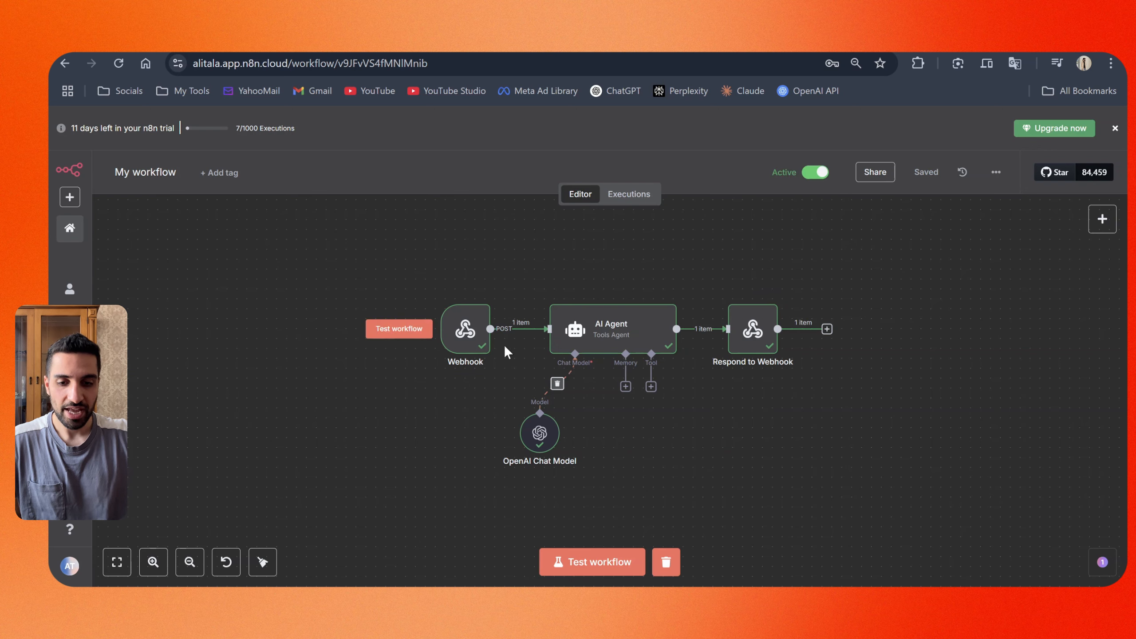
pyautogui.doubleClick(459, 344)
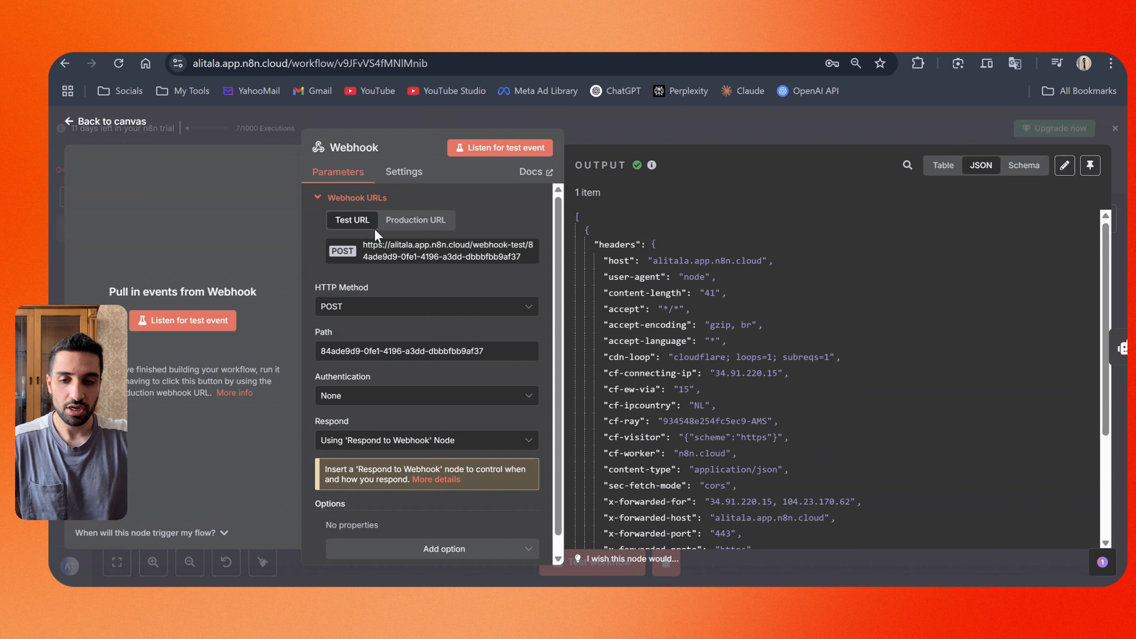
pyautogui.click(410, 226)
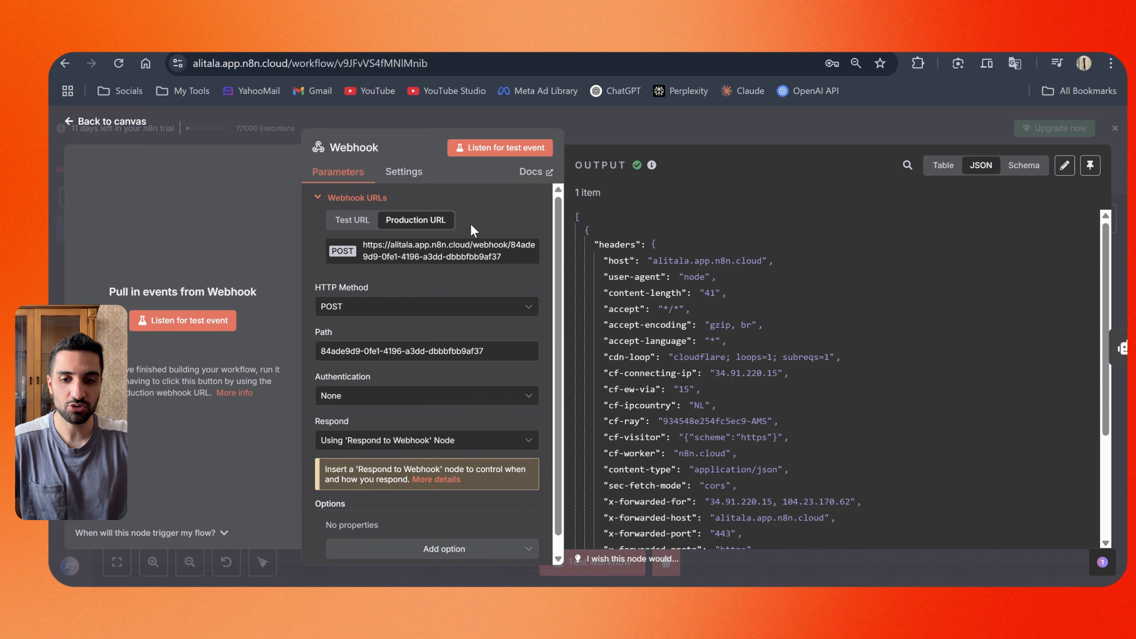
pyautogui.click(388, 259)
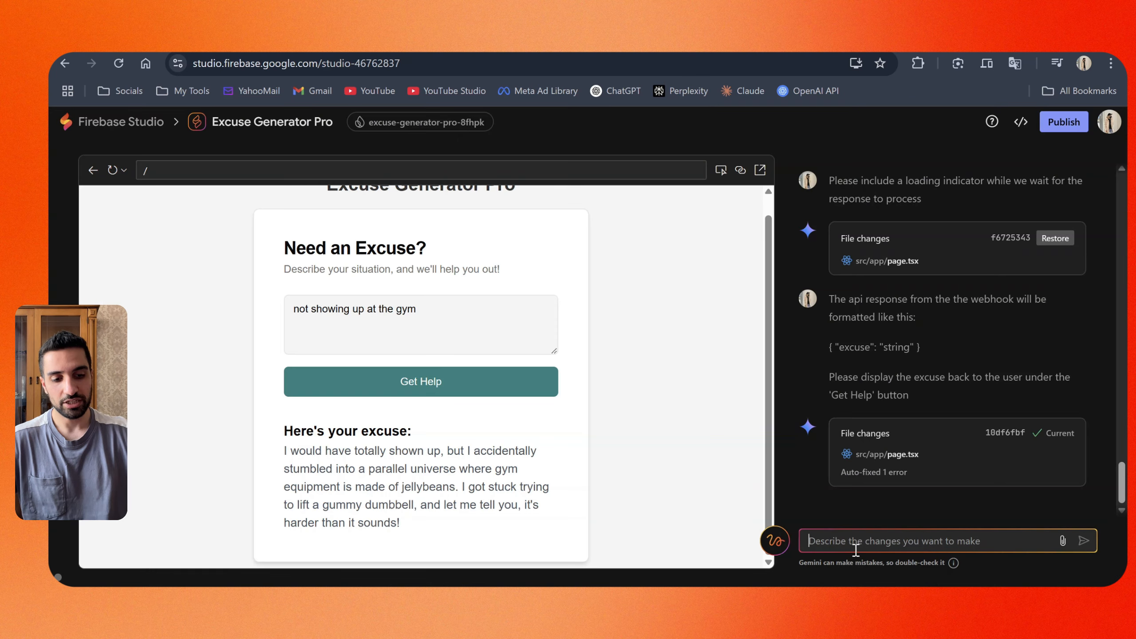